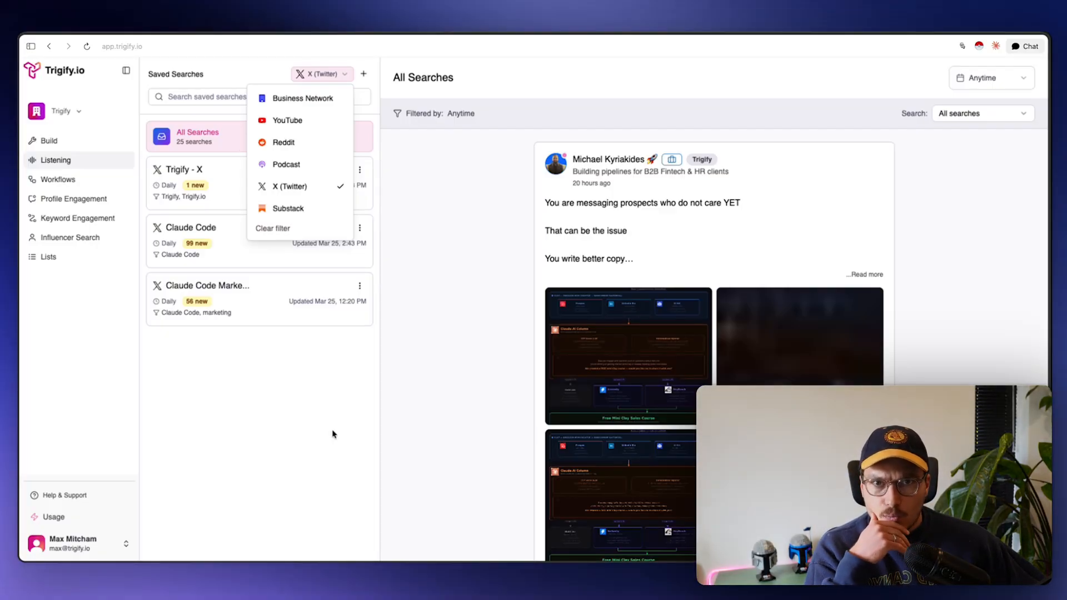
Duplicate the Claude Code Marketing Skills - X search and advance to its Boolean Query step
click(334, 433)
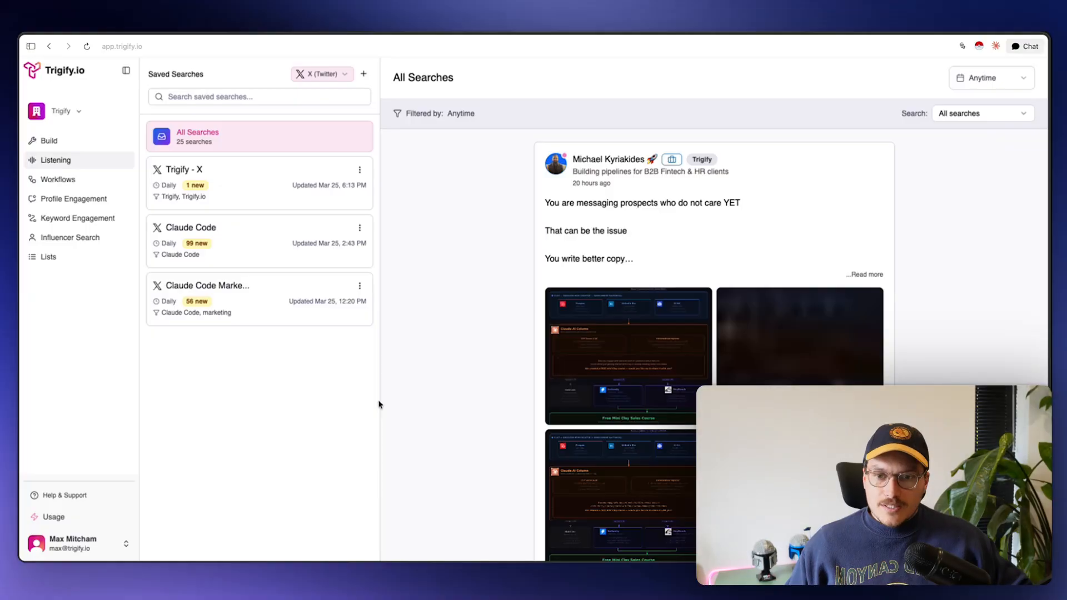
click(359, 286)
click(340, 323)
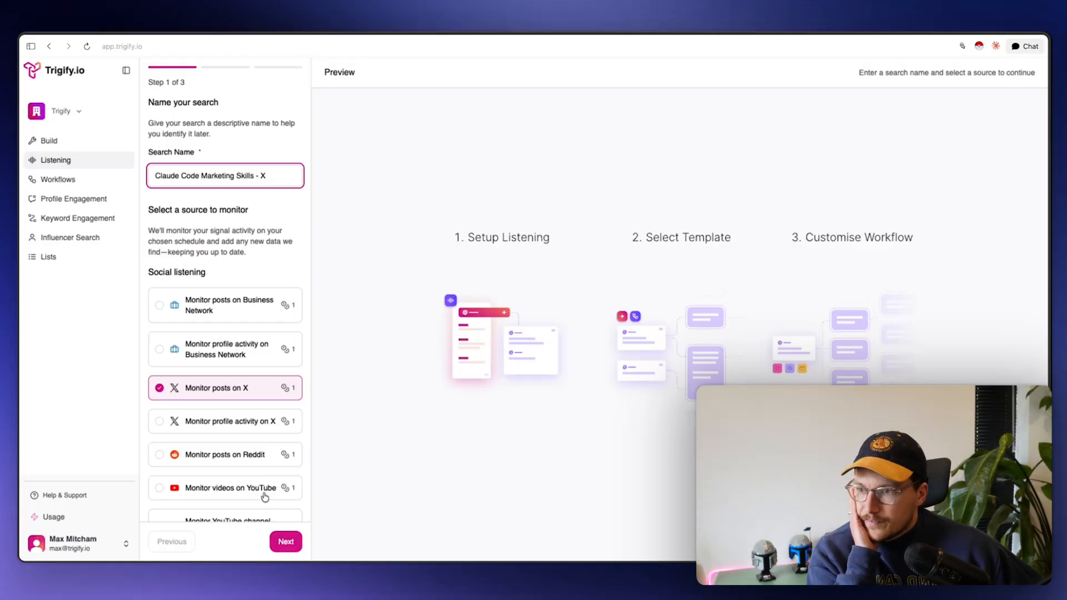
click(285, 541)
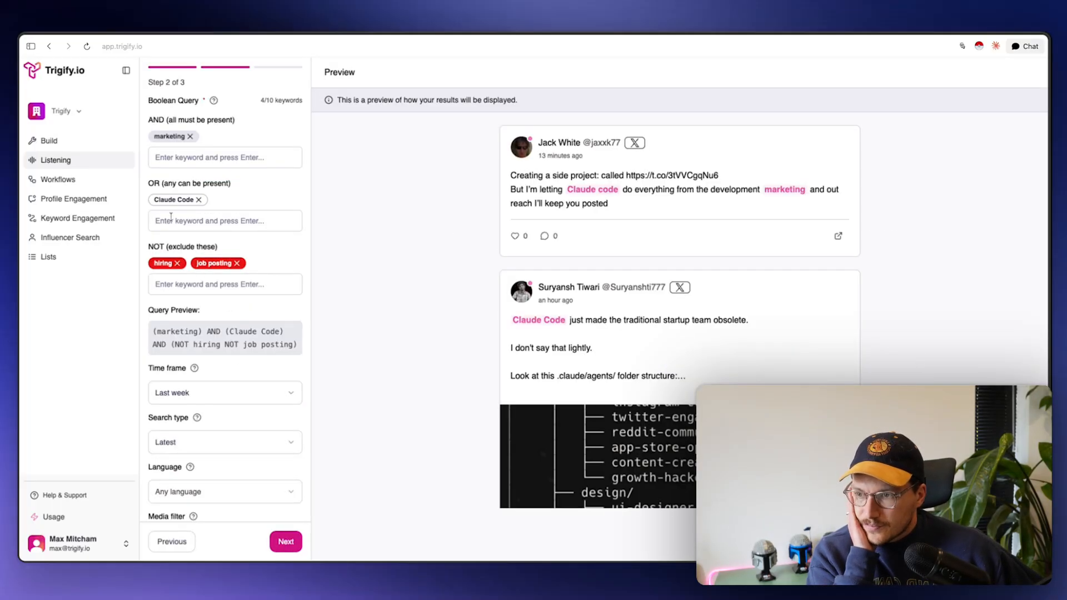
Review the marketing AND Claude Code query, which excludes hiring and job posting, and its preview posts
drag(157, 113, 227, 120)
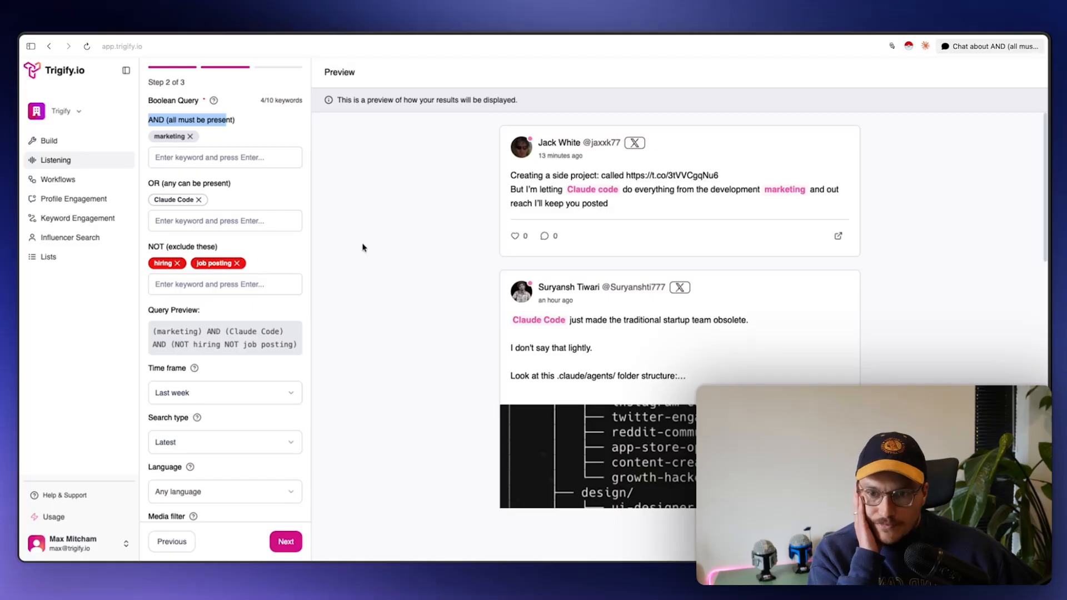
drag(524, 174, 581, 204)
scroll(528, 289, down, 10)
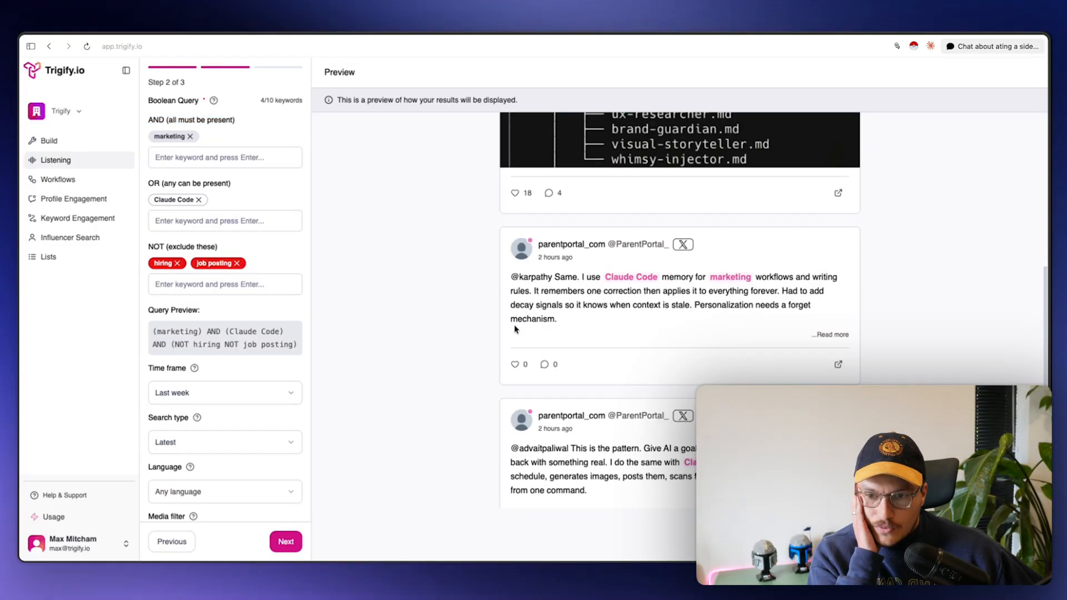
scroll(179, 361, down, 5)
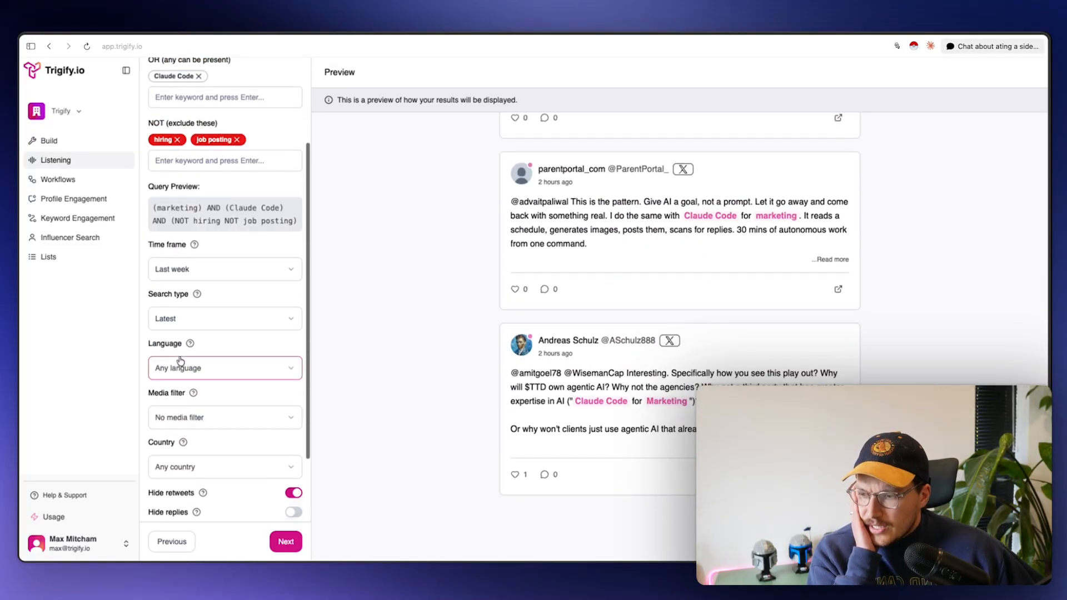
scroll(179, 361, up, 5)
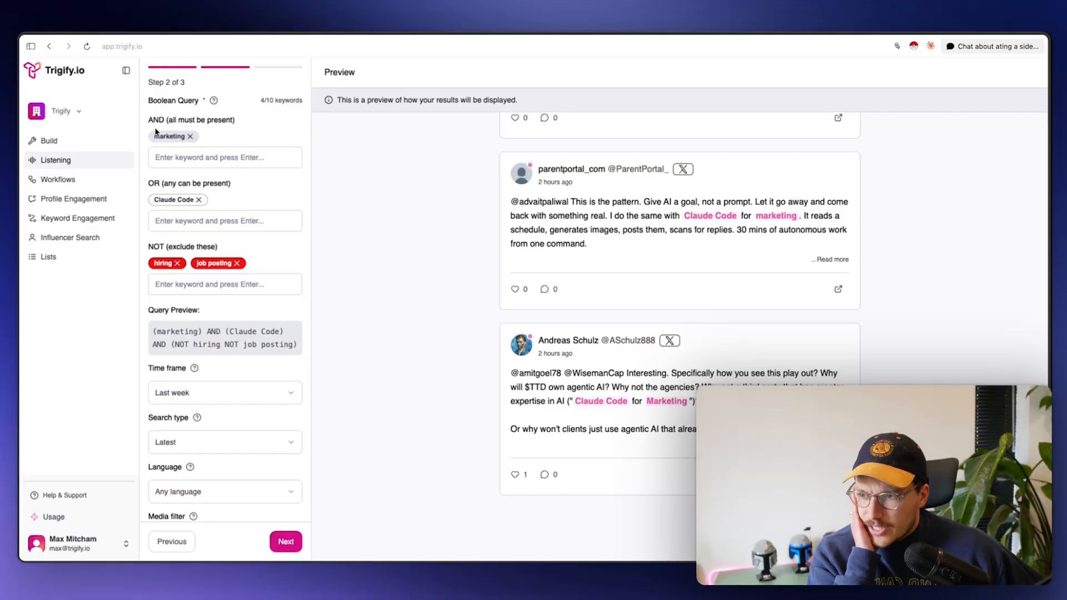
scroll(168, 267, down, 2)
scroll(171, 312, down, 2)
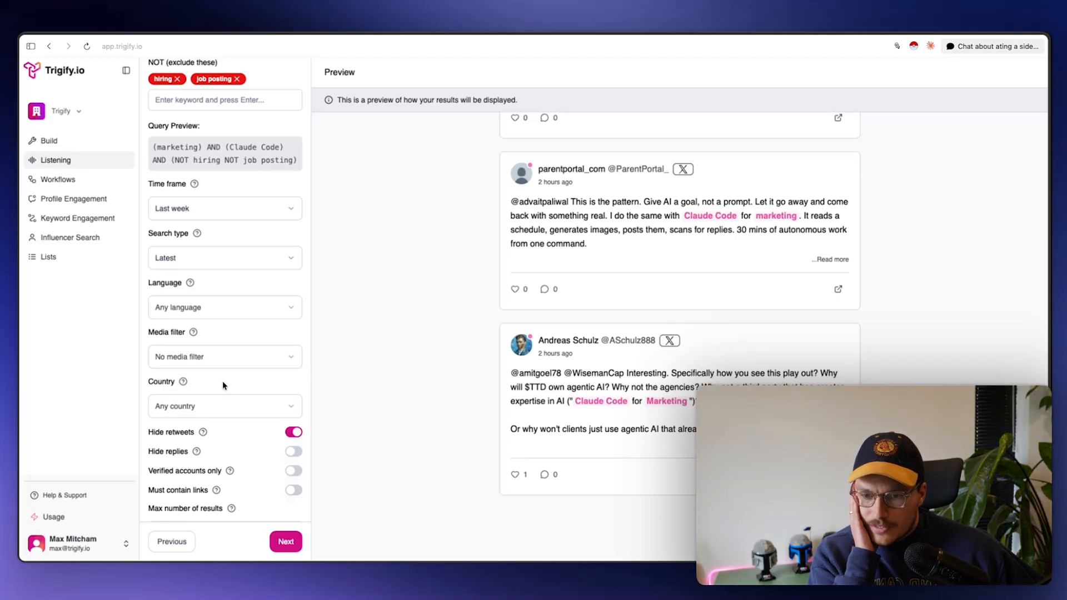
scroll(222, 382, up, 4)
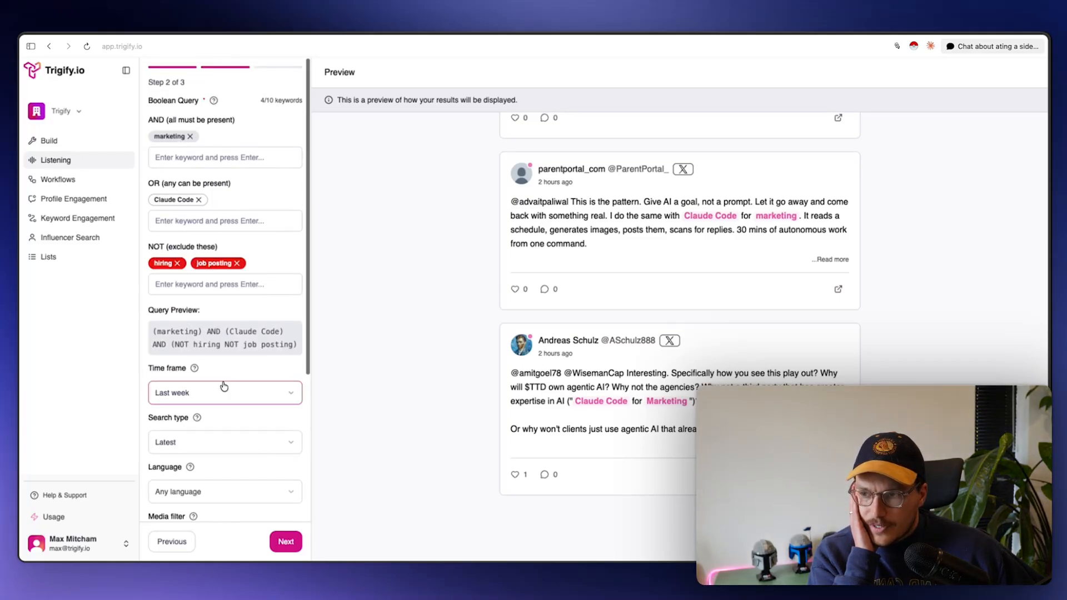
Create a new custom workflow named 'Claude Code Marketing <> X Outbound'
click(97, 185)
click(964, 202)
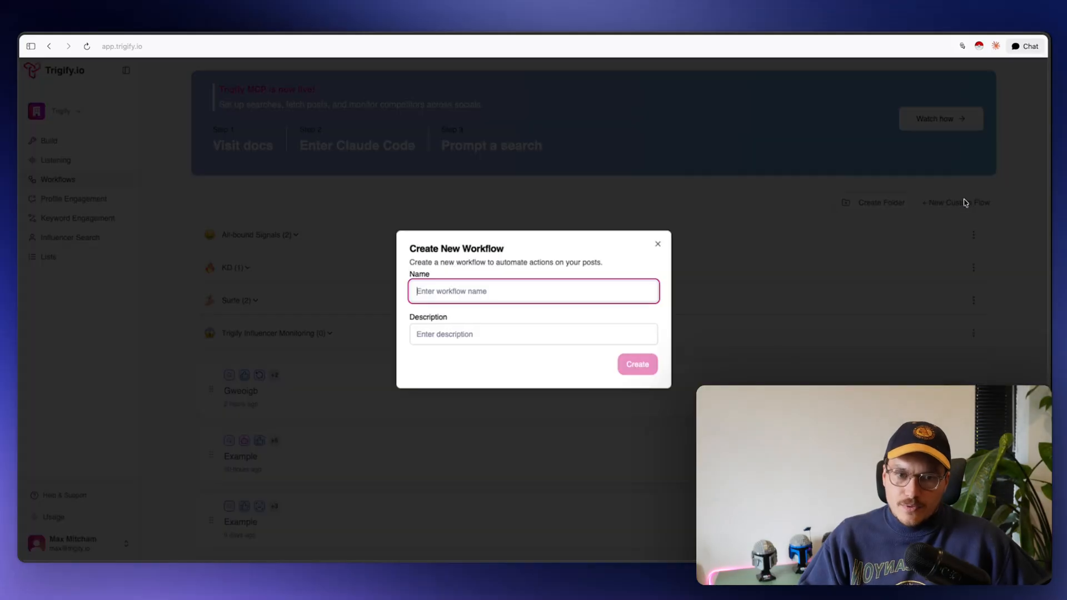
text(Caude )
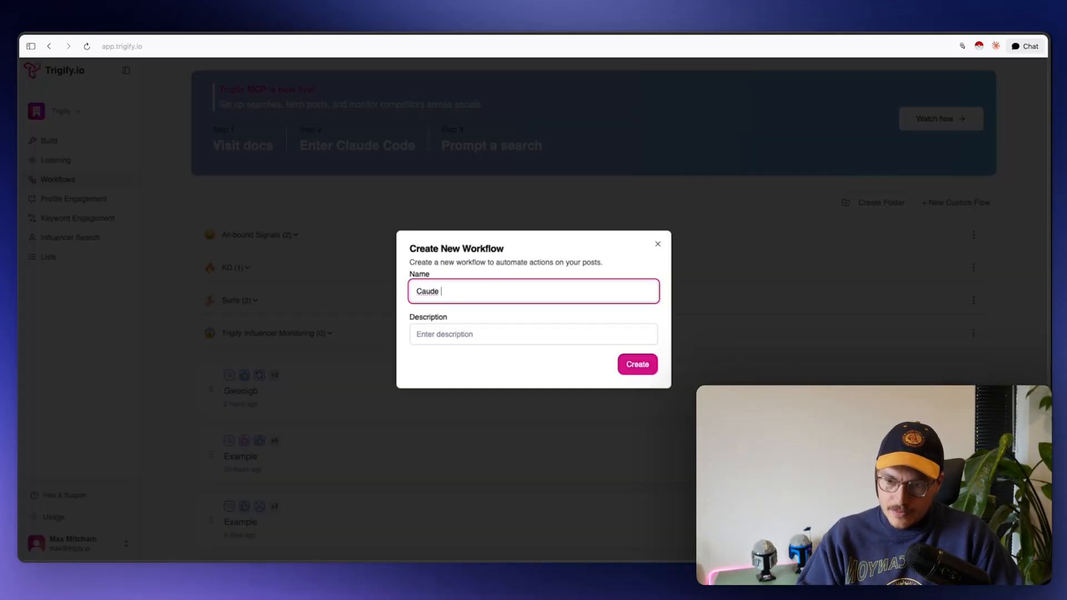
text(Code)
key(super+a)
text(Claude )
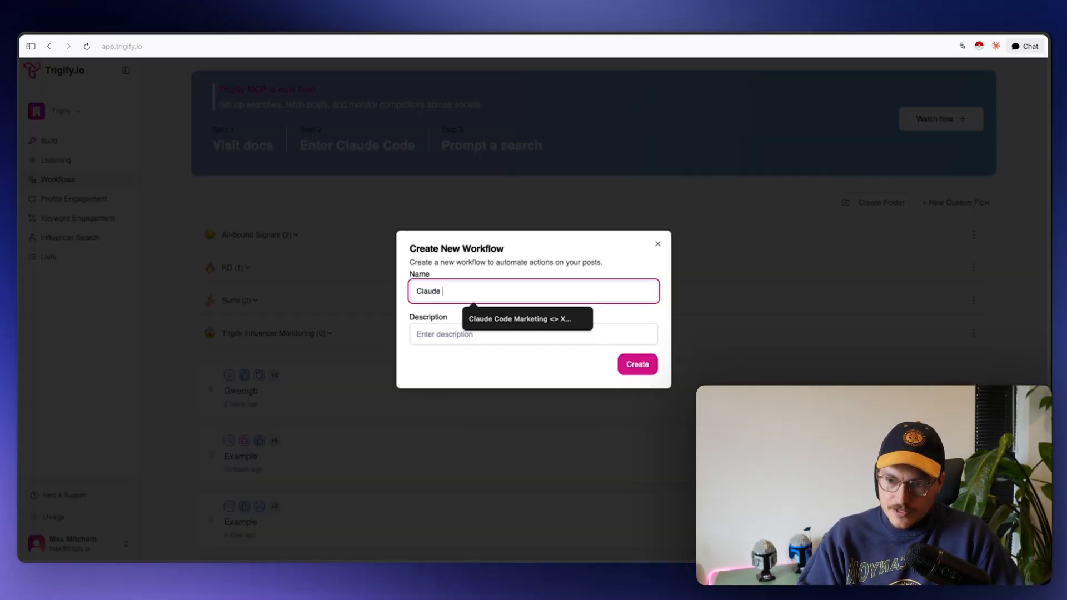
text(Code)
key(Down)
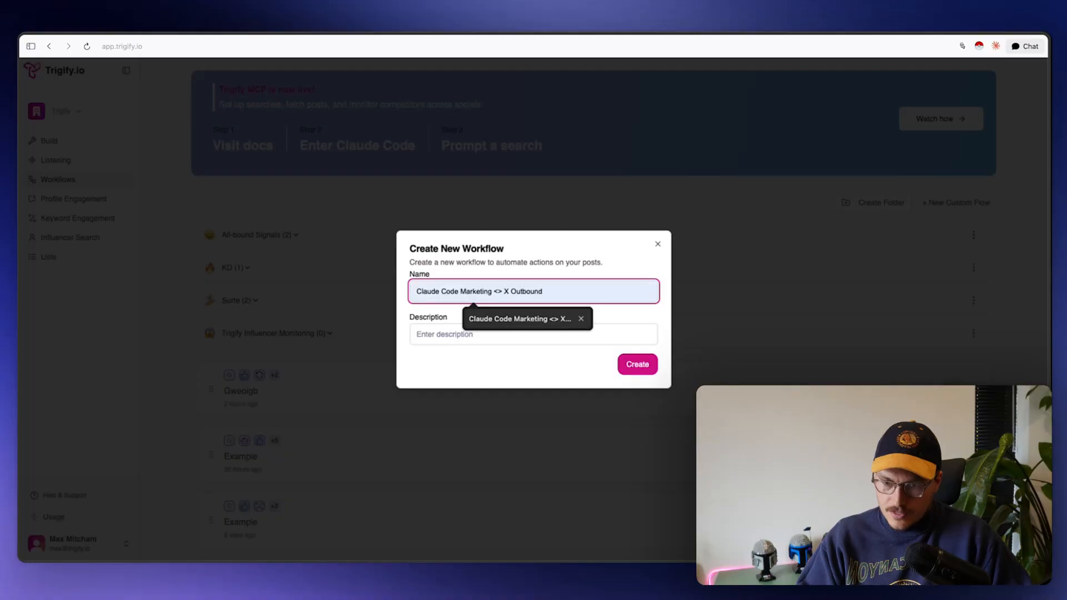
key(Return)
click(642, 373)
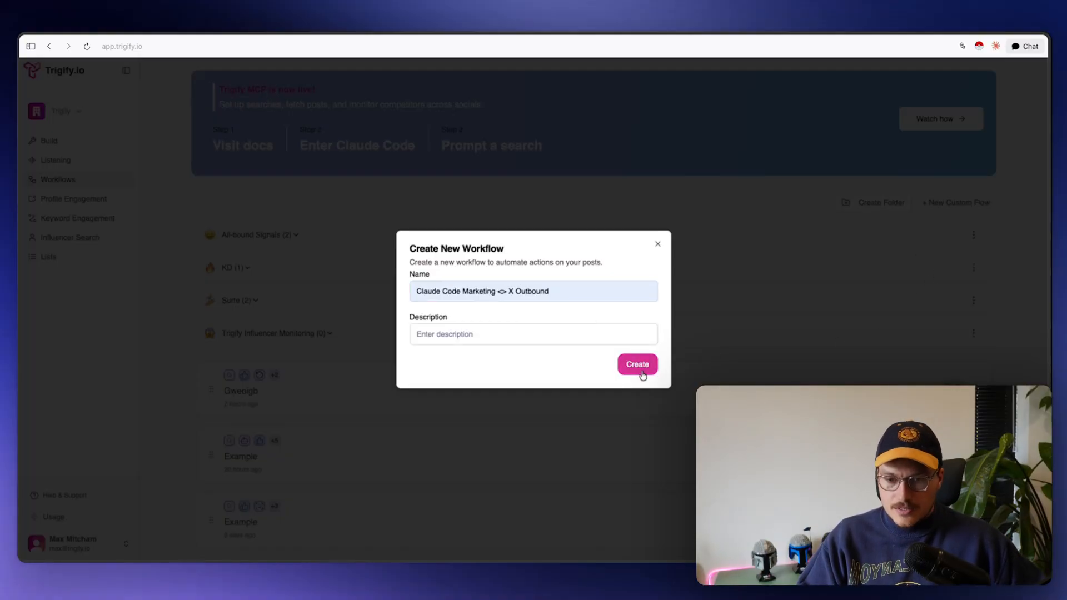
click(642, 374)
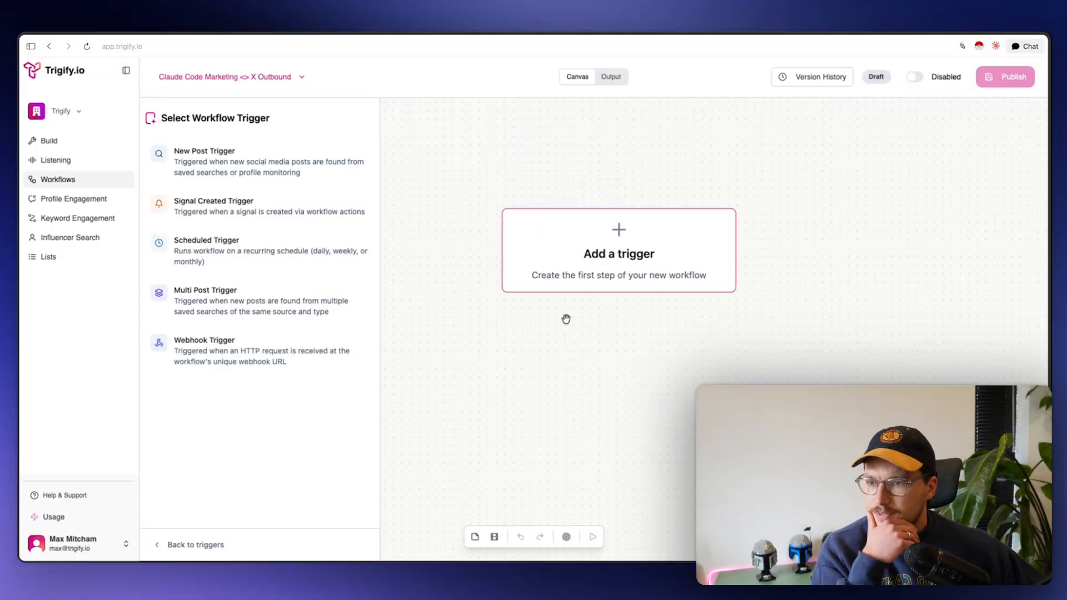
Set a New Post Trigger watching the Claude Code Marketing Skills - X saved search
click(257, 149)
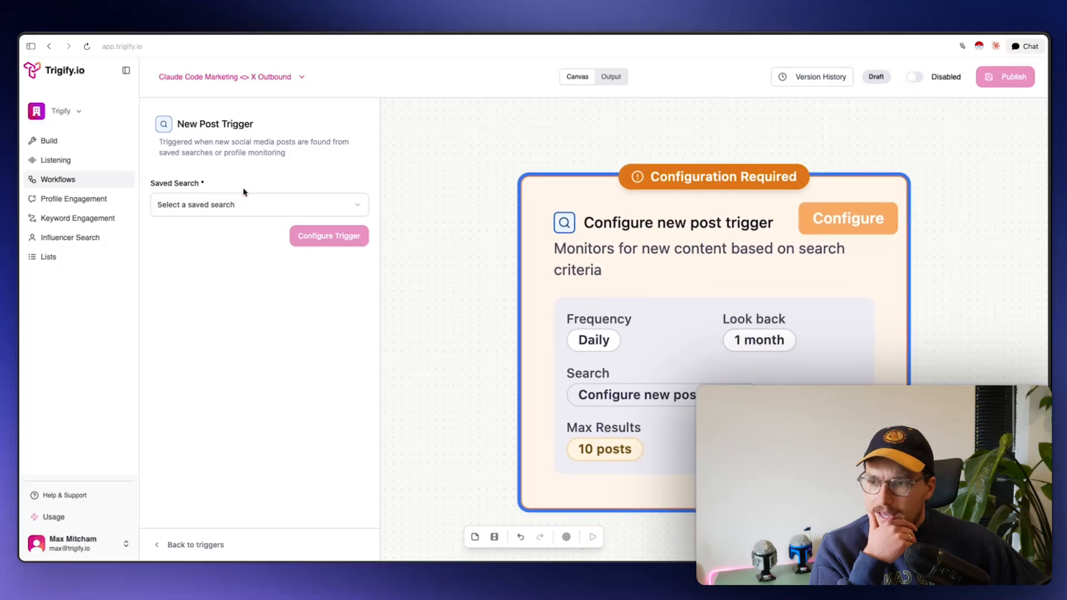
click(245, 207)
scroll(256, 307, down, 3)
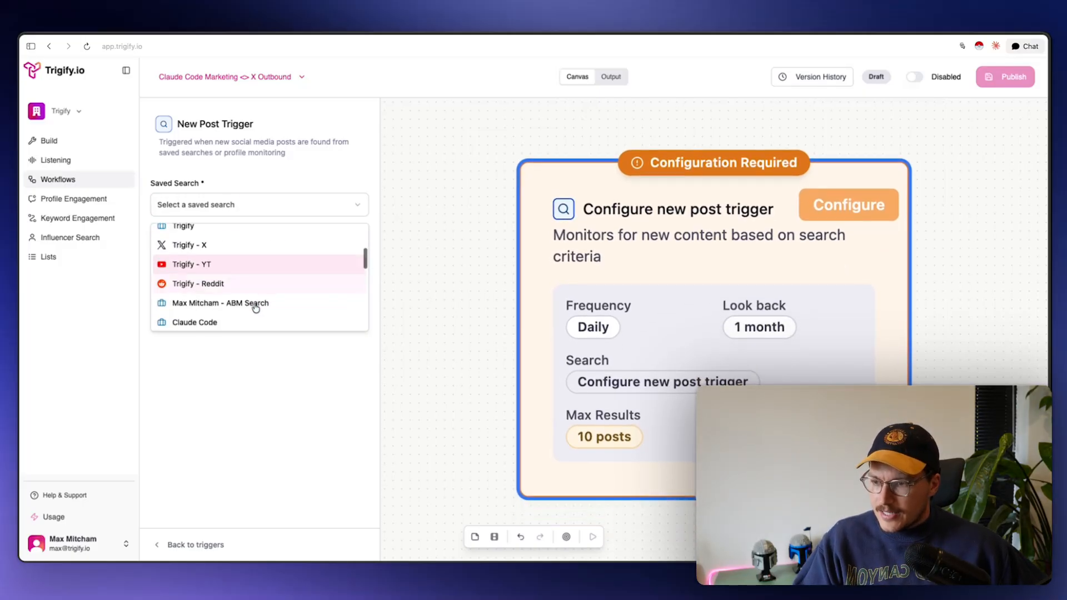
scroll(256, 307, down, 10)
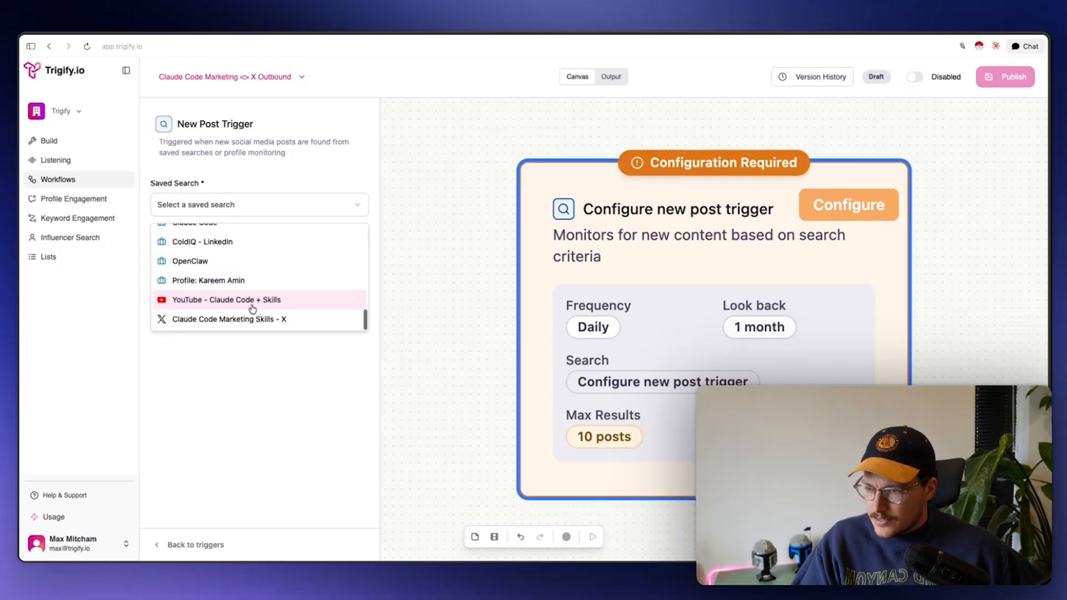
click(243, 318)
click(288, 234)
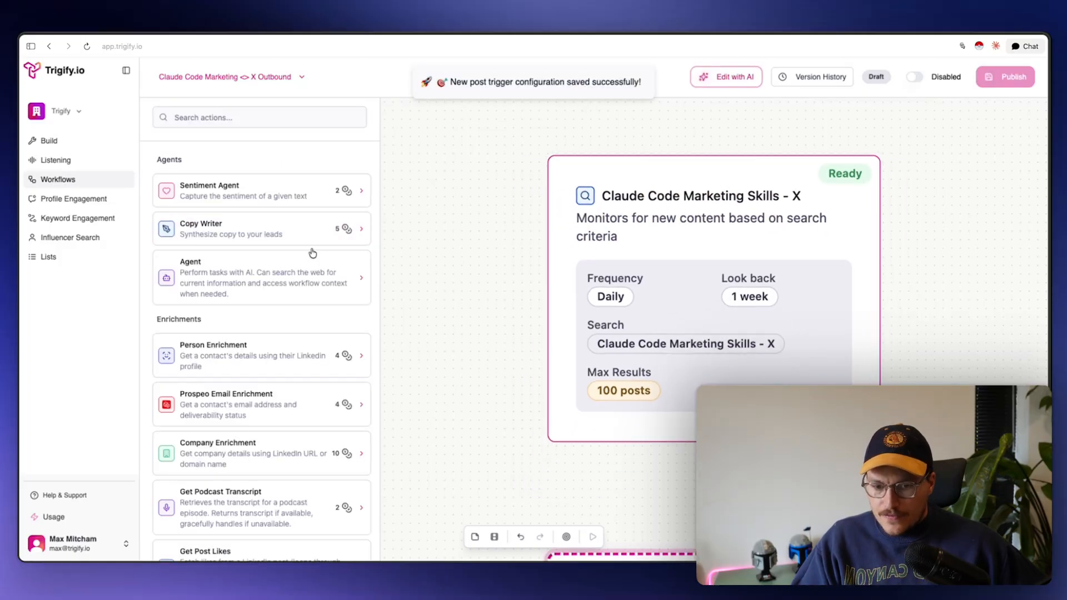
Add an Agent step running on Claude Sonnet 4.6
click(210, 118)
text(age)
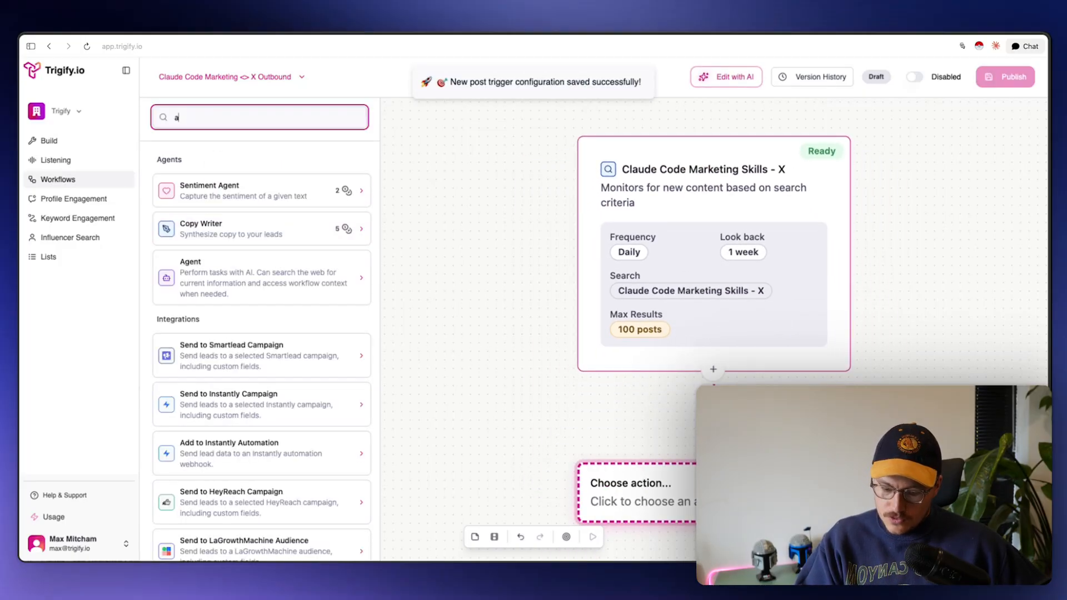
click(225, 289)
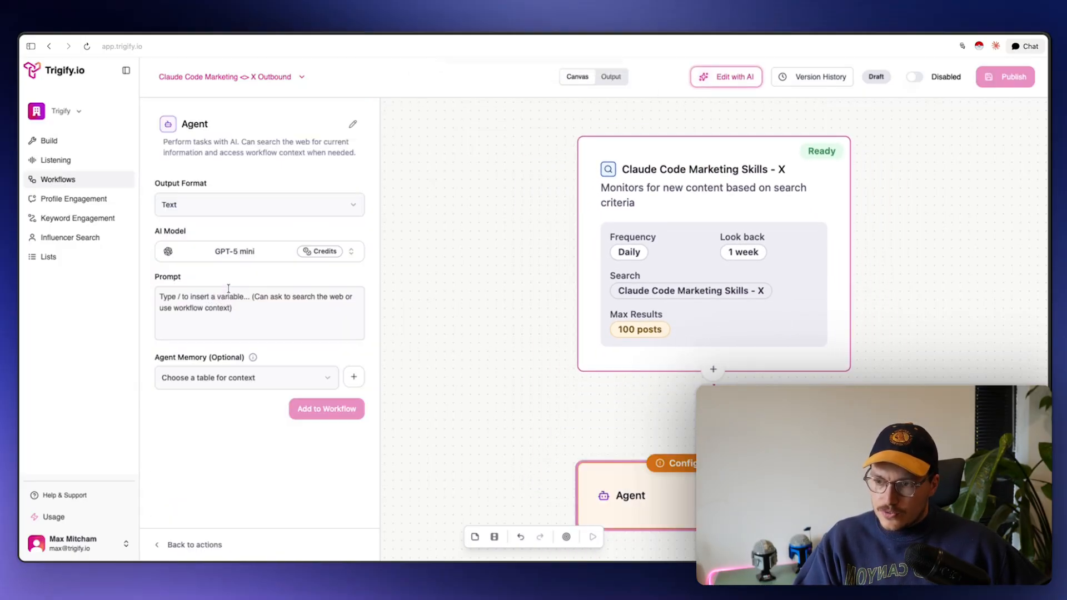
click(255, 252)
text(4.)
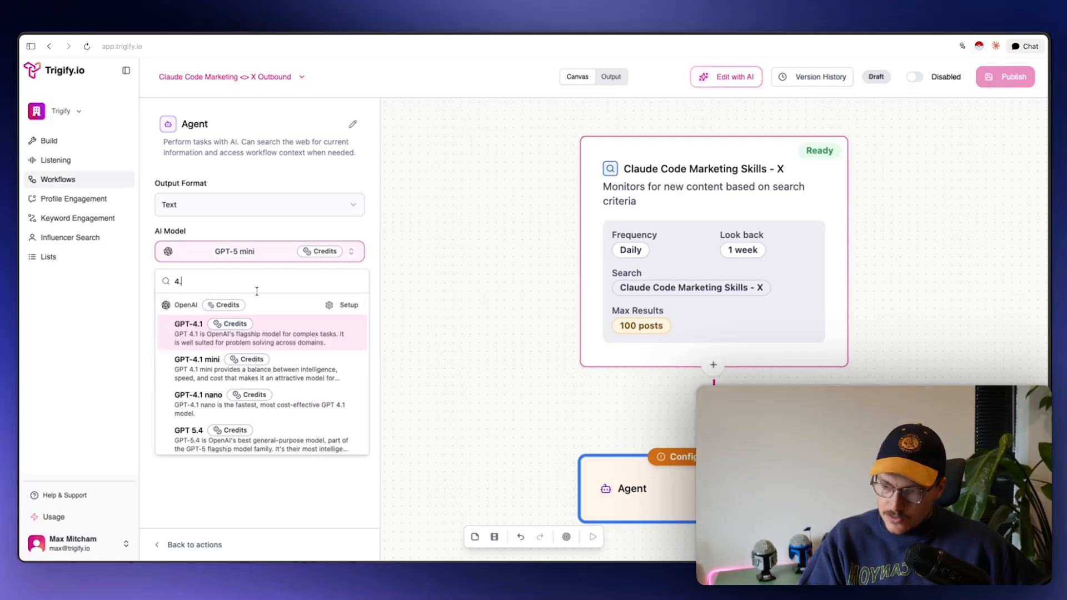
text(7)
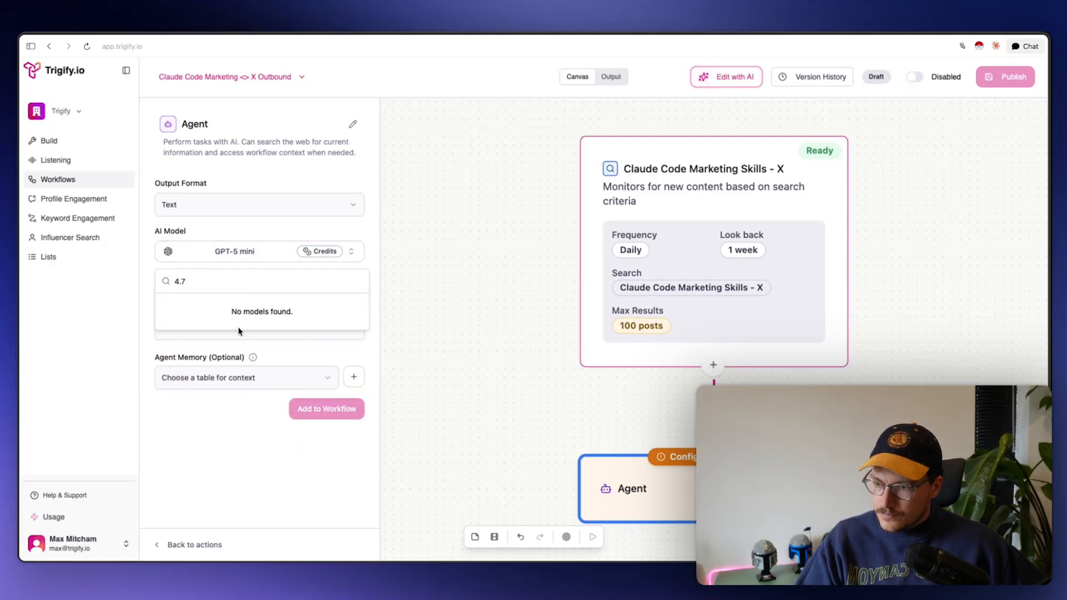
key(BackSpace)
text(6)
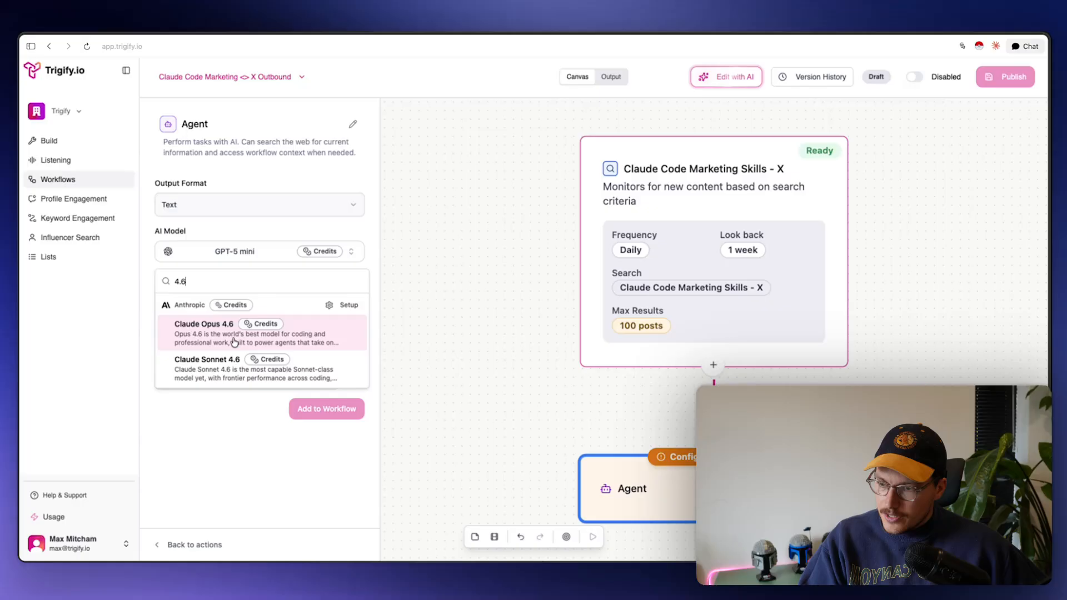
click(187, 377)
Write a prompt asking whether the post text is positive about using Claude Code for marketing or GTM
click(258, 320)
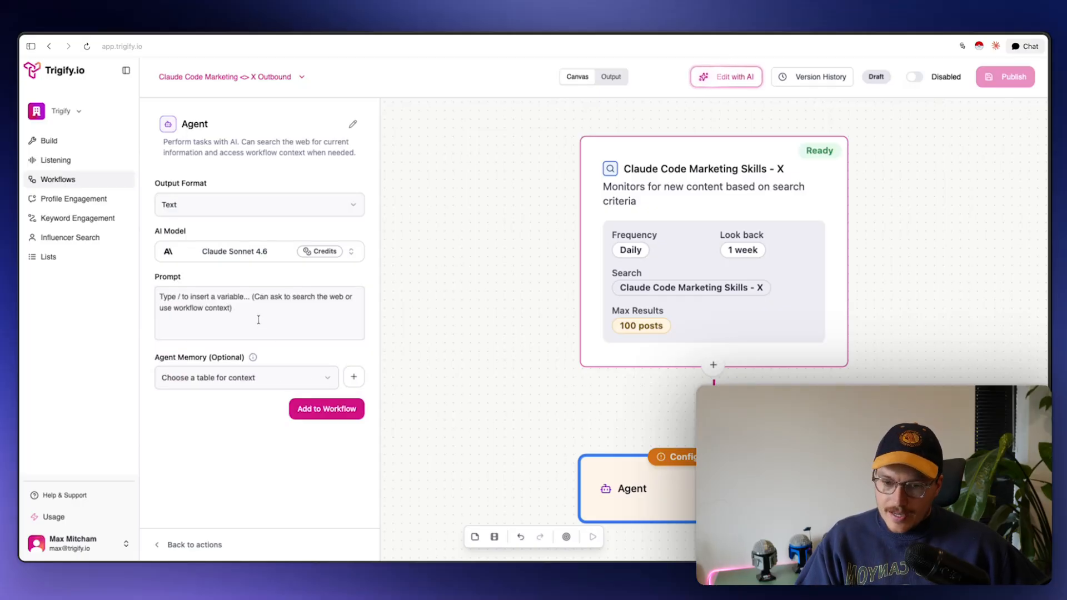
text(Is)
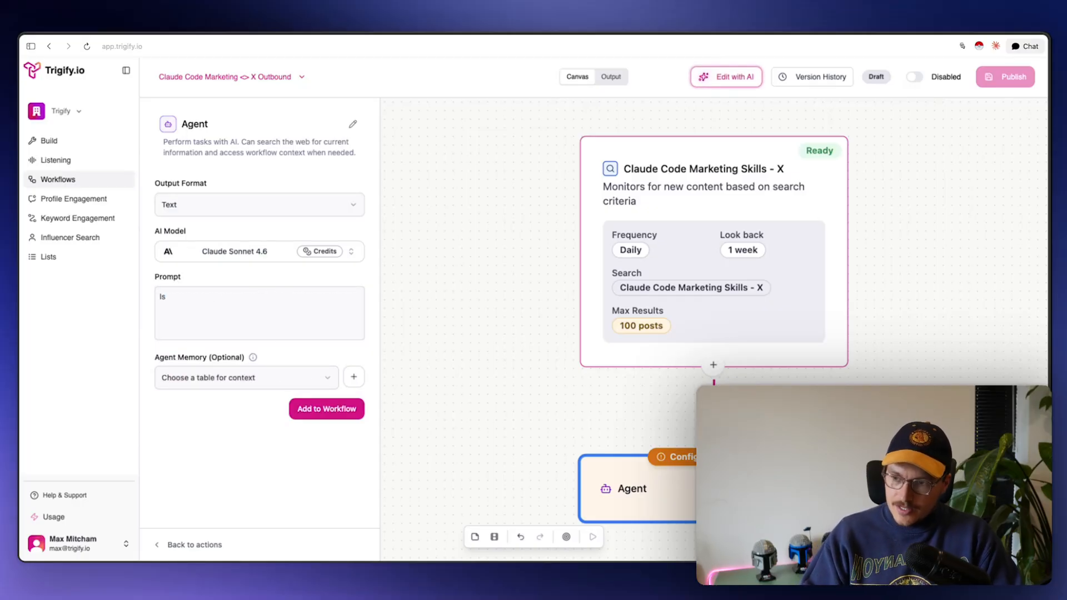
key(super+a)
text(Is this post)
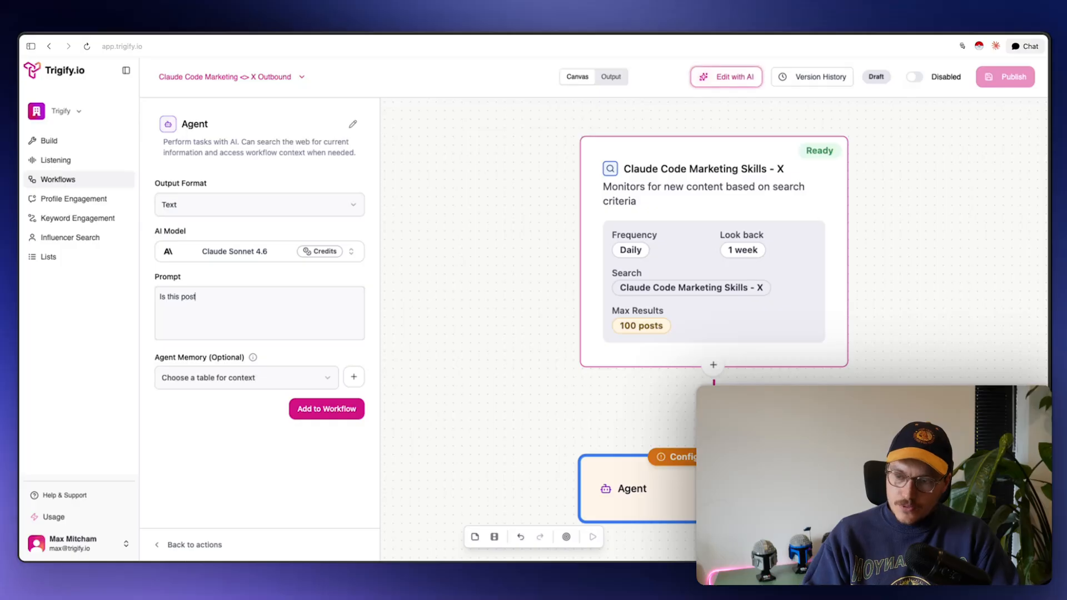
text( talking about useing)
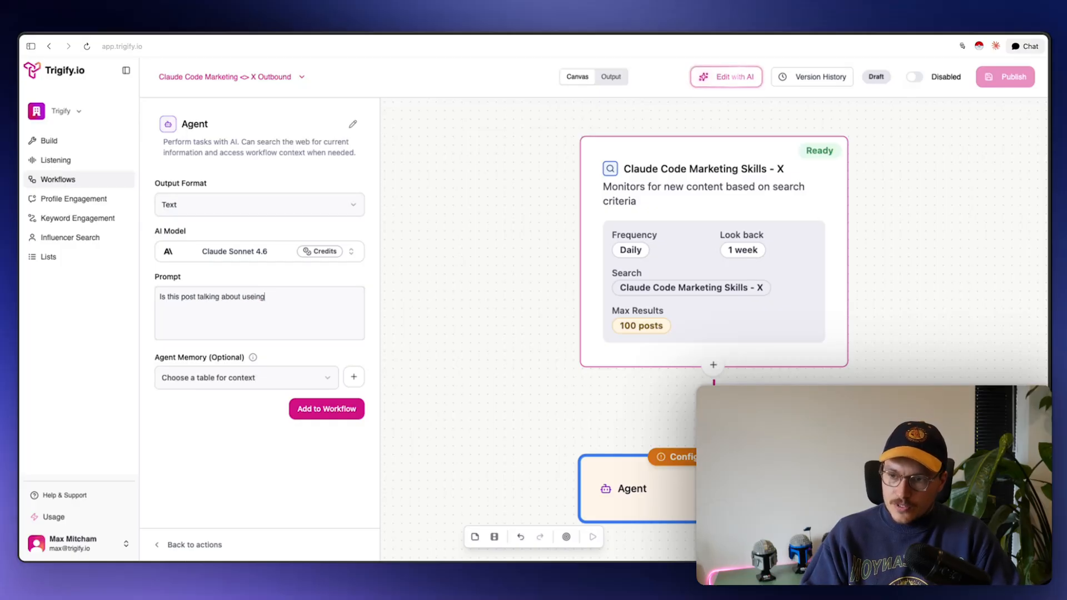
key(BackSpace)
key(BackSpace)
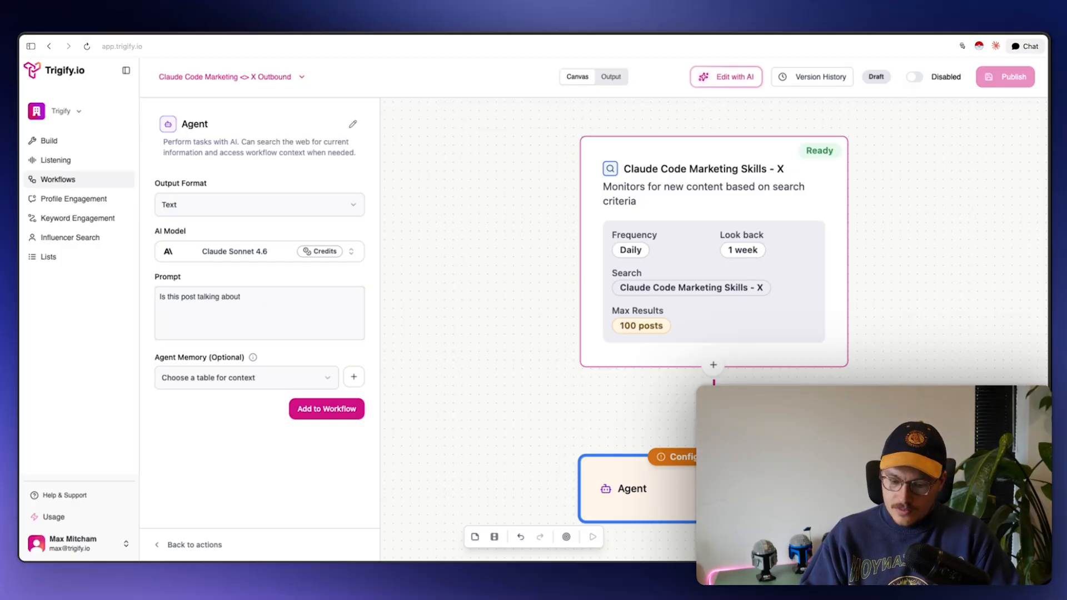
text(Claude Code fo)
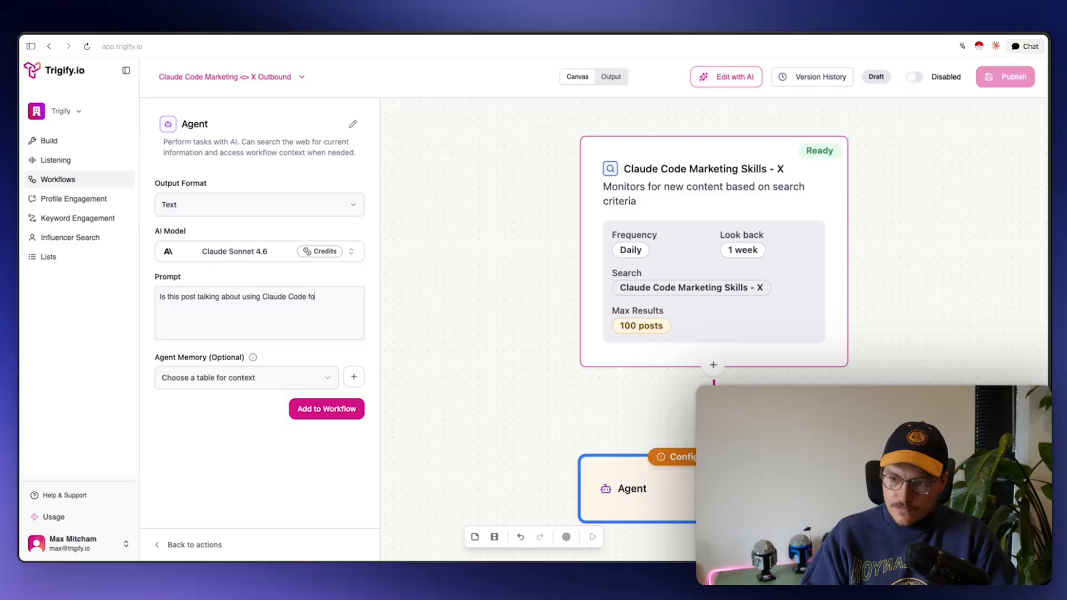
text(r marketing or GT)
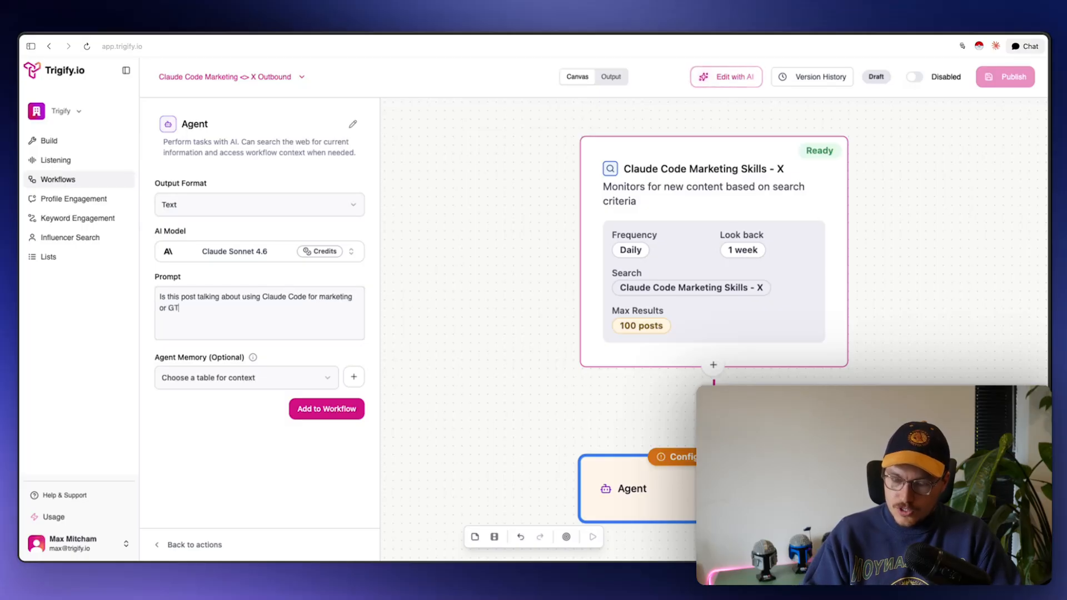
text(M reasons and is )
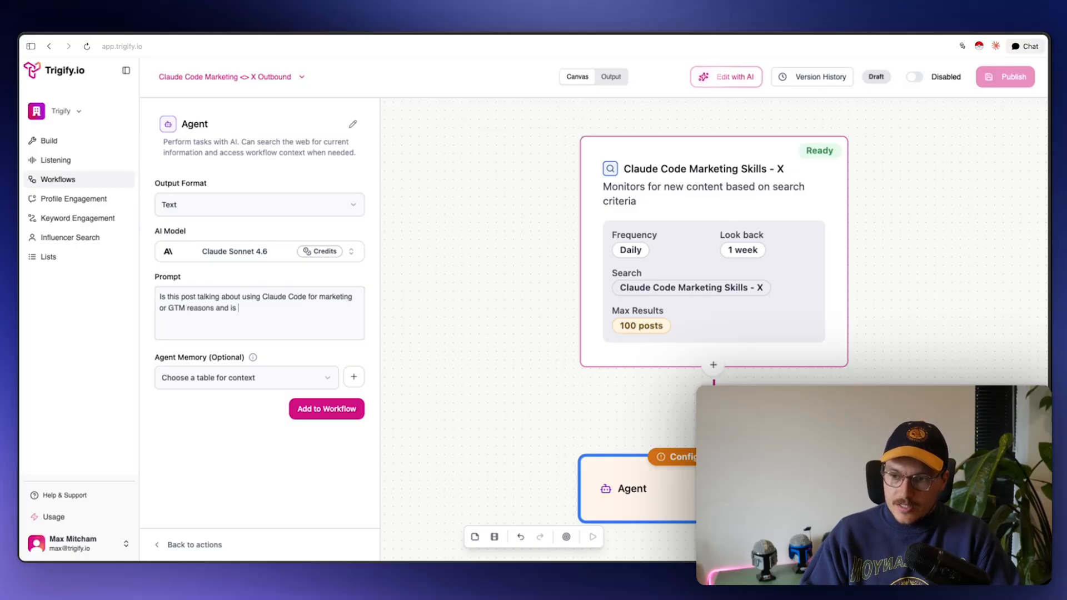
text(posistive above)
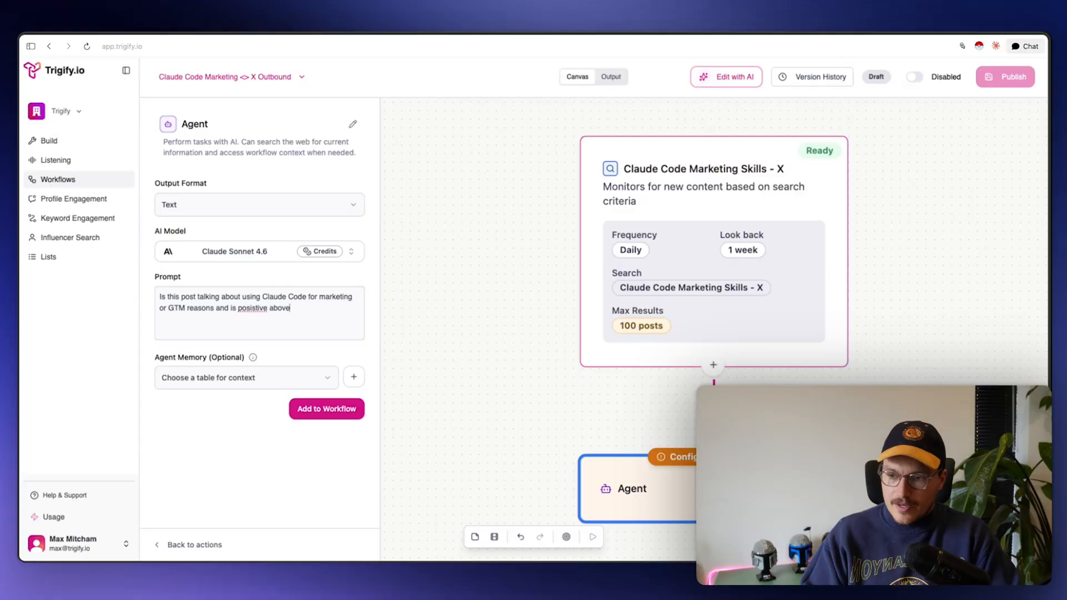
text( how its powerful etc.)
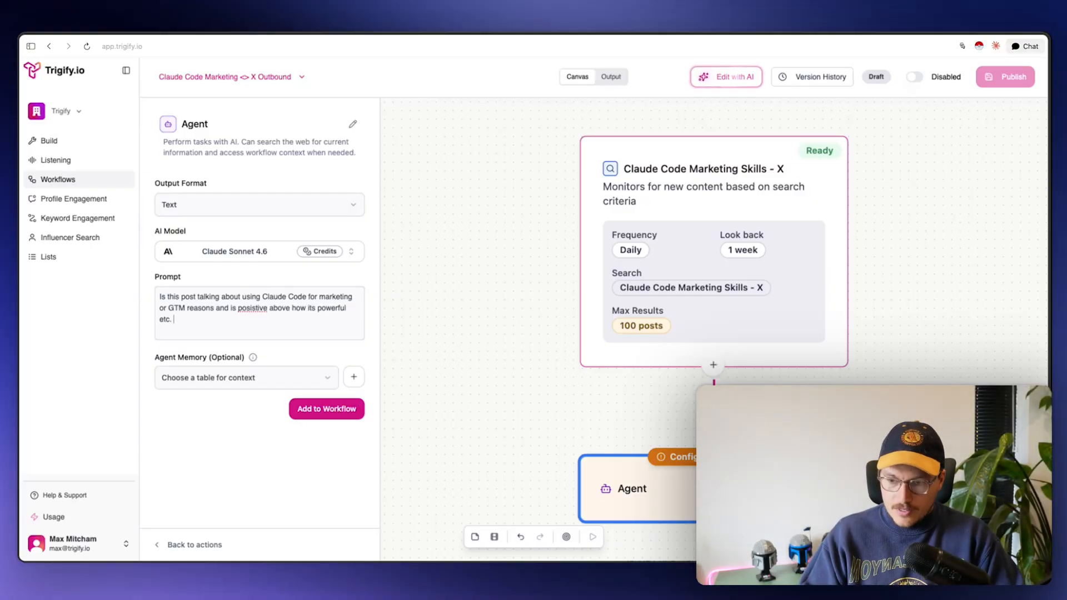
key(slash)
text(text)
key(Return)
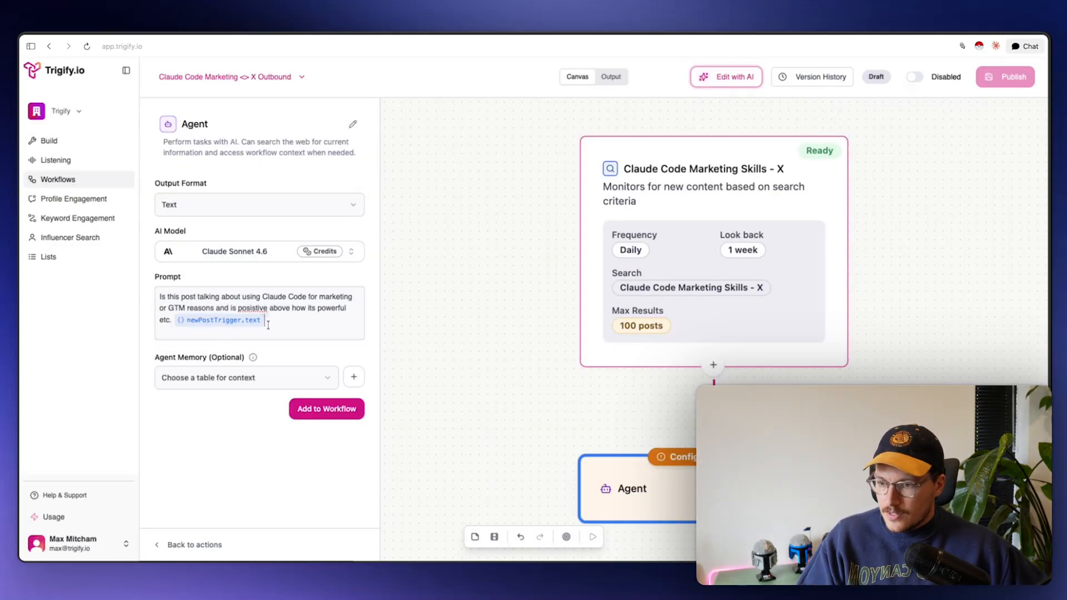
key(Return)
key(Return)
text(Reply if tr)
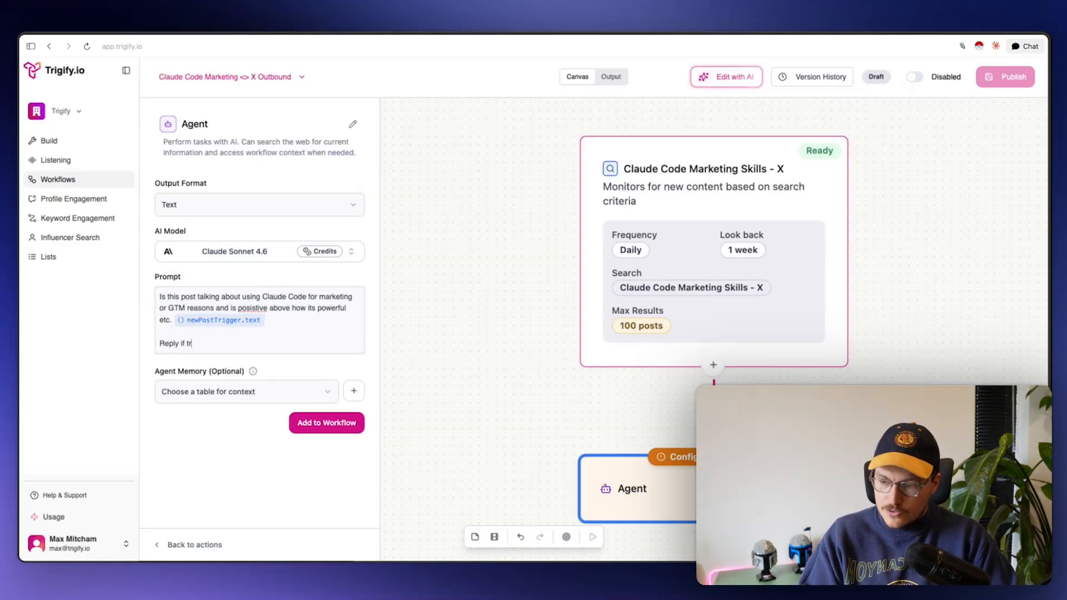
text(ue if so.)
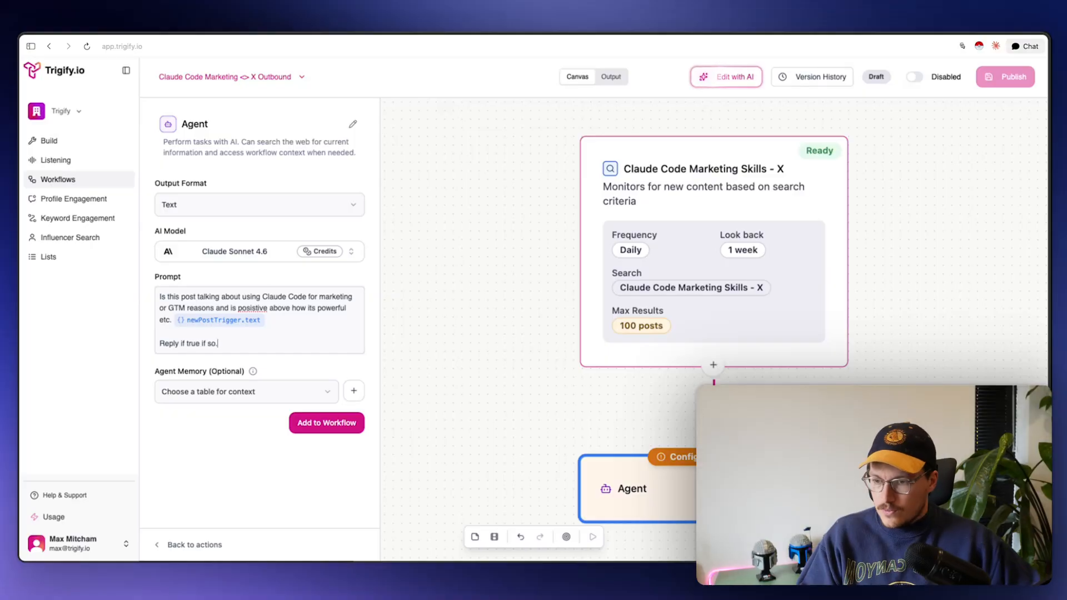
Correct 'posistive' to 'positive', set the output format to Boolean, and add the agent
double_click(251, 309)
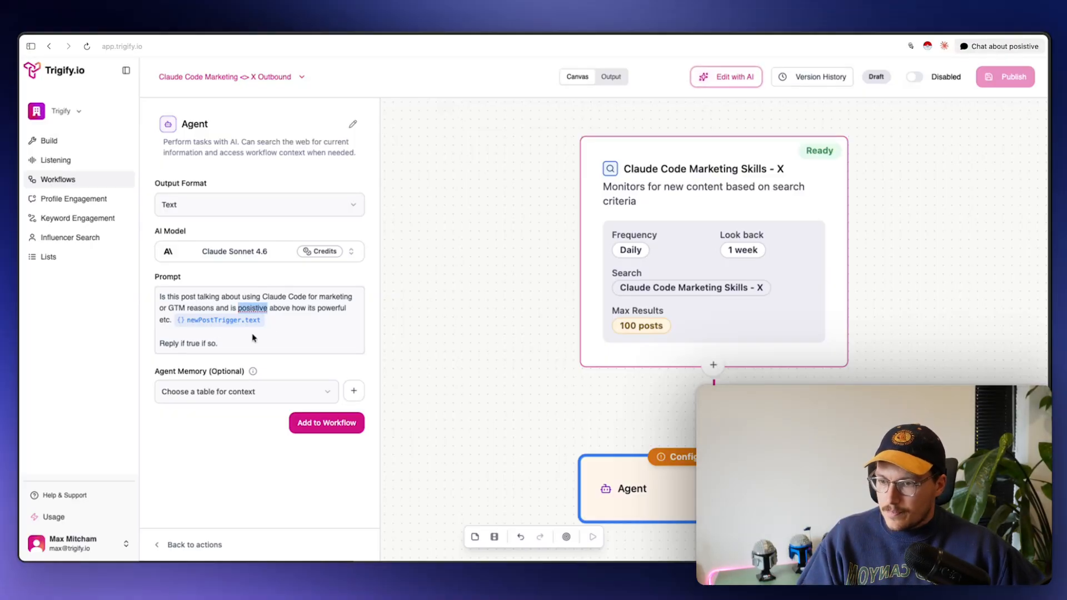
text(positive)
click(229, 213)
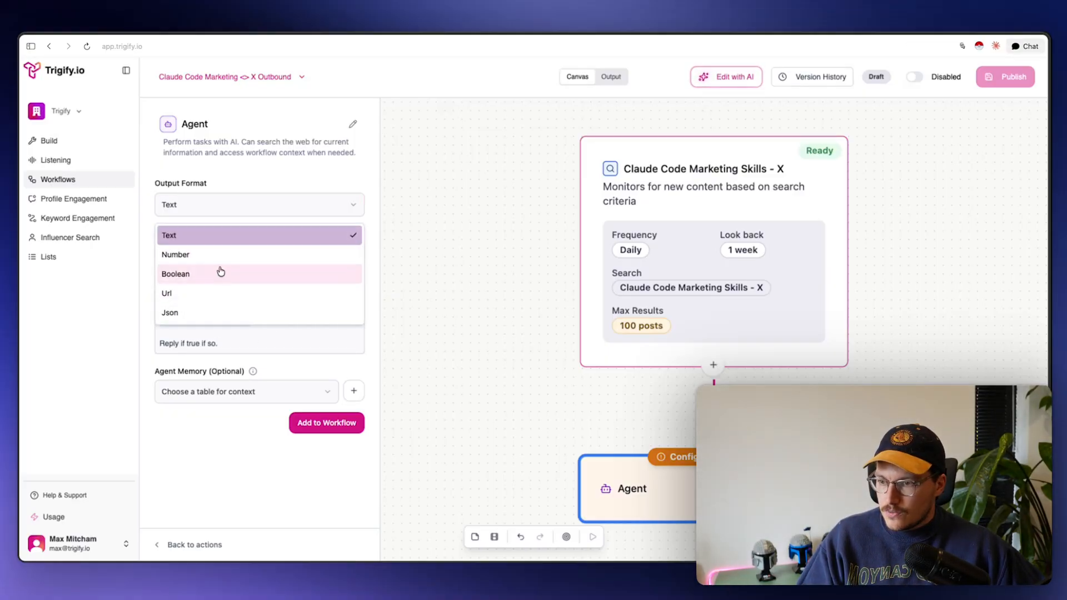
click(219, 271)
click(326, 423)
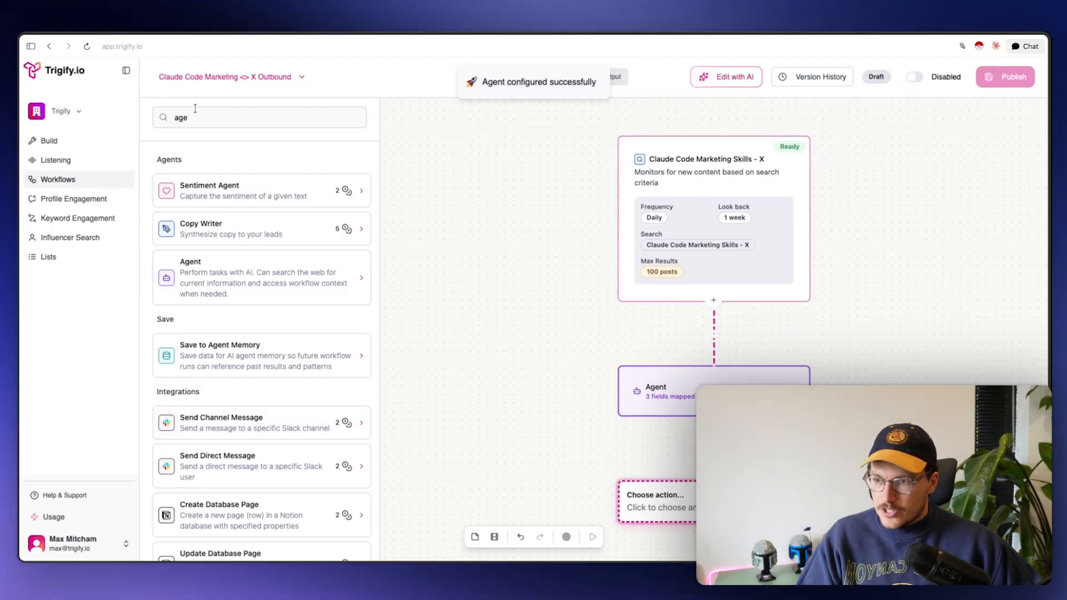
Add an If Condition after the Agent comparing agent.output with the Equals operator
double_click(180, 117)
text(if)
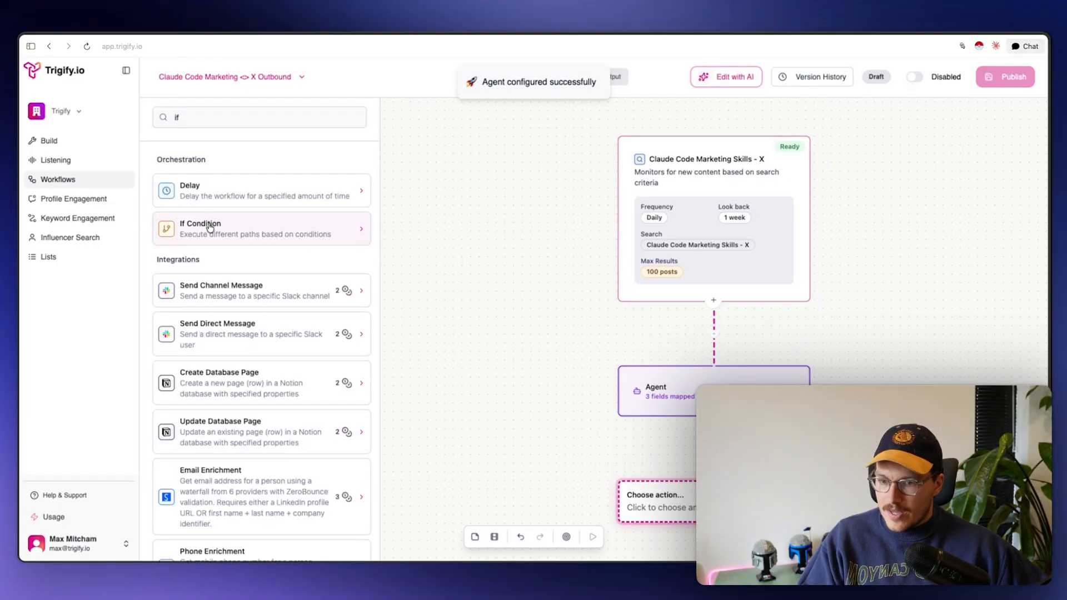
click(210, 228)
click(224, 202)
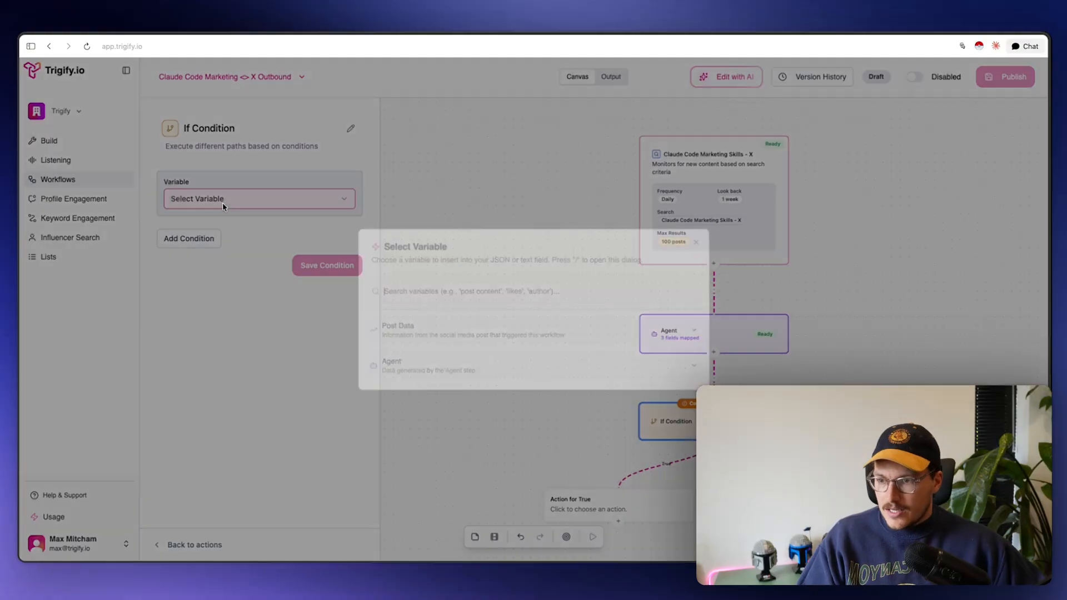
click(412, 366)
click(415, 397)
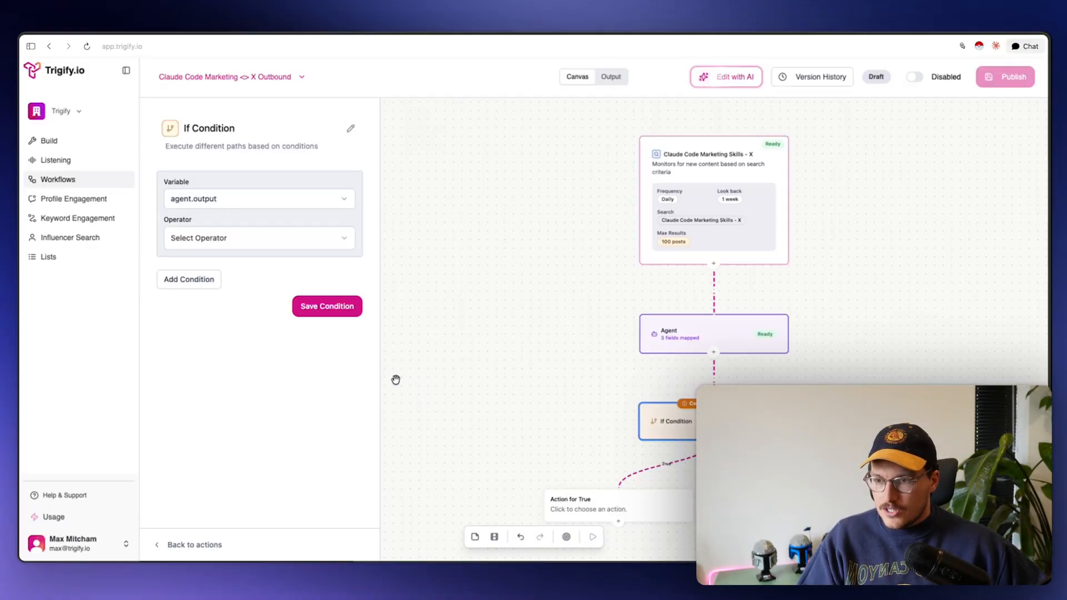
click(228, 245)
click(220, 280)
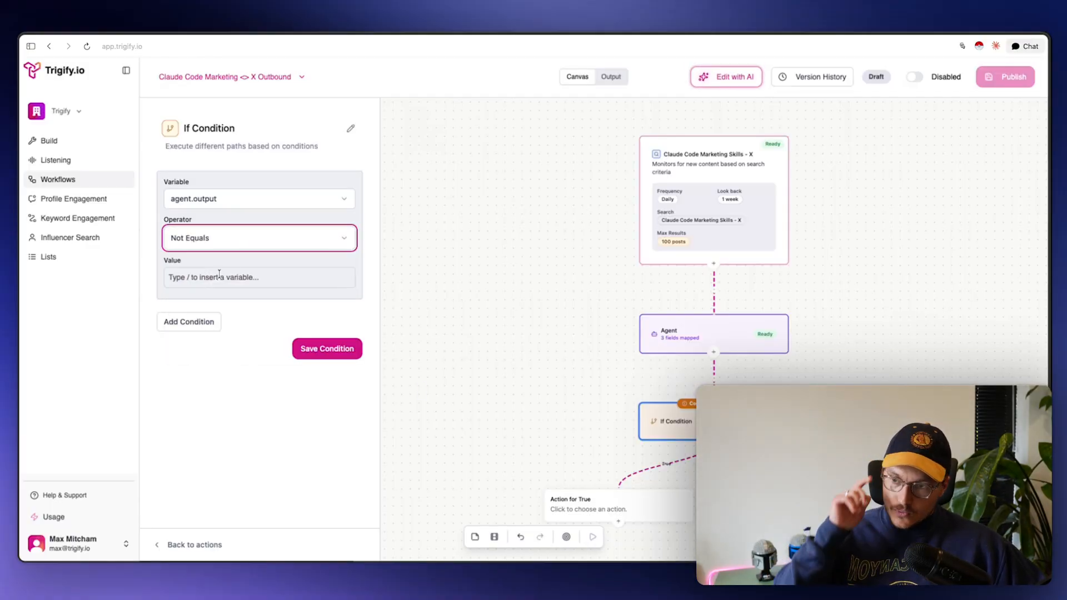
click(208, 239)
click(205, 265)
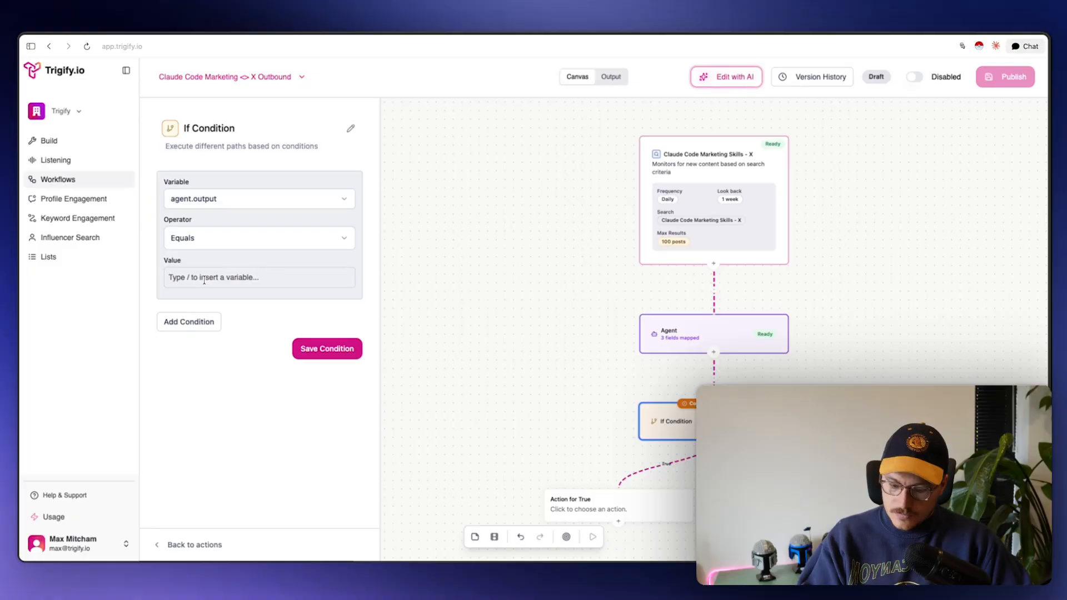
click(204, 278)
Set the condition value to true, save it, and select the Action for True slot
text(true)
click(327, 354)
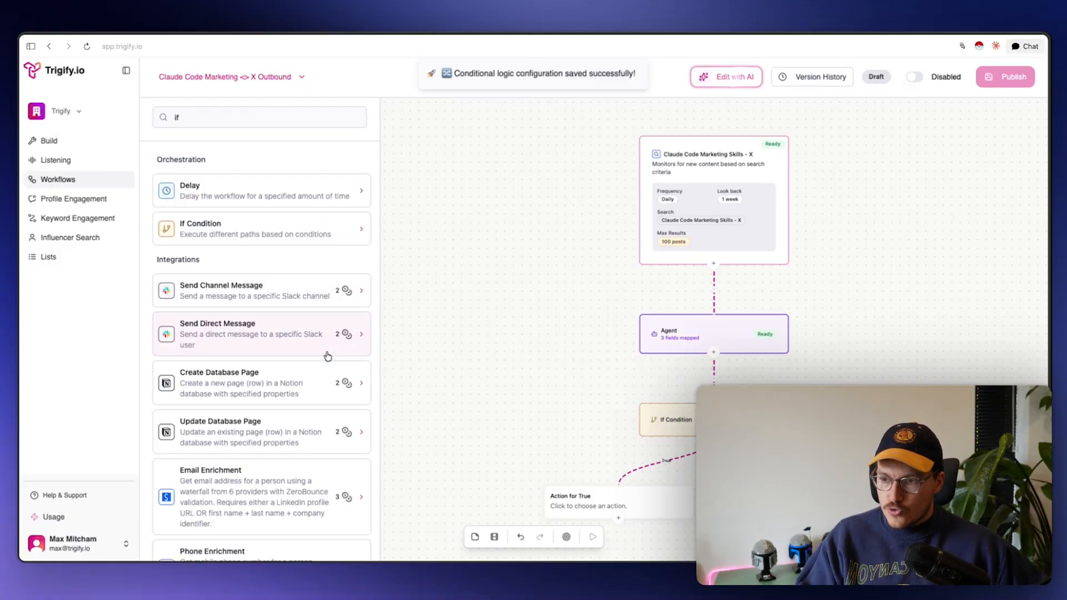
click(577, 467)
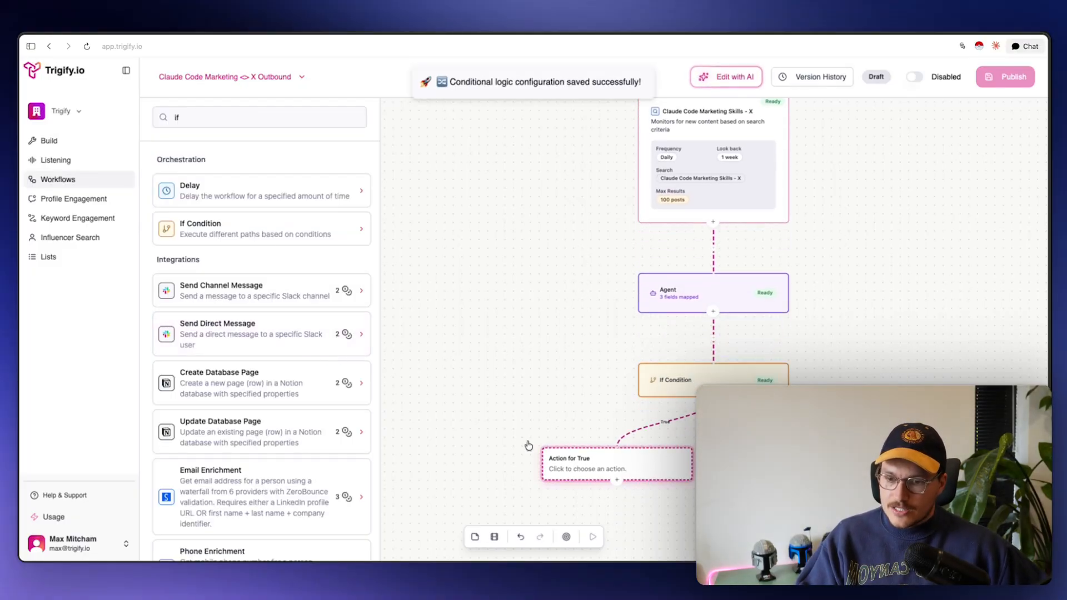
Filter the actions to 'x' and preview Send Direct Message and Reply to Post
click(191, 120)
key(BackSpace)
key(BackSpace)
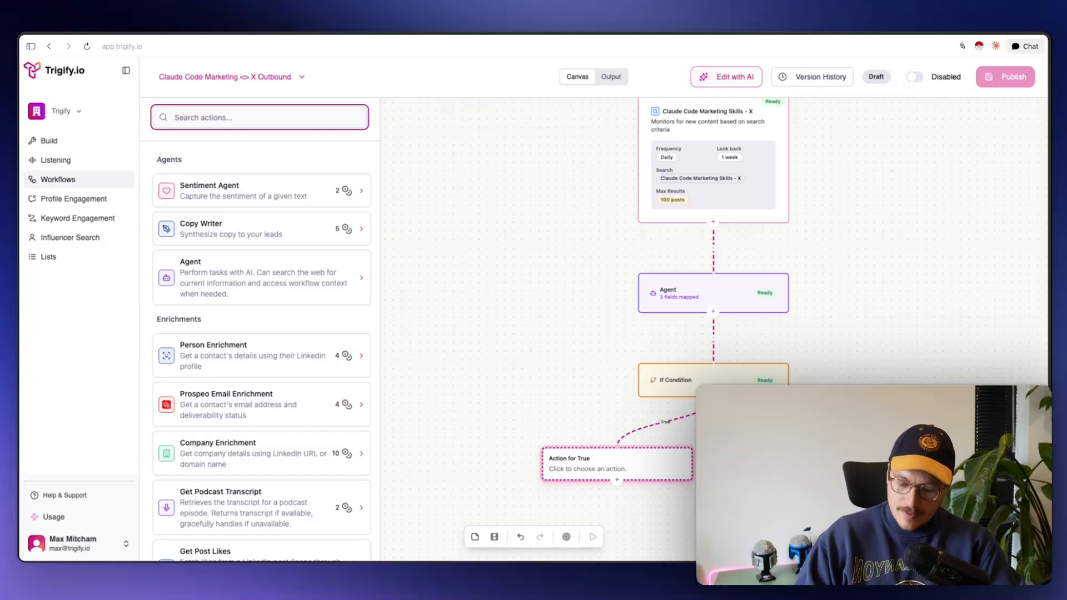
text(x)
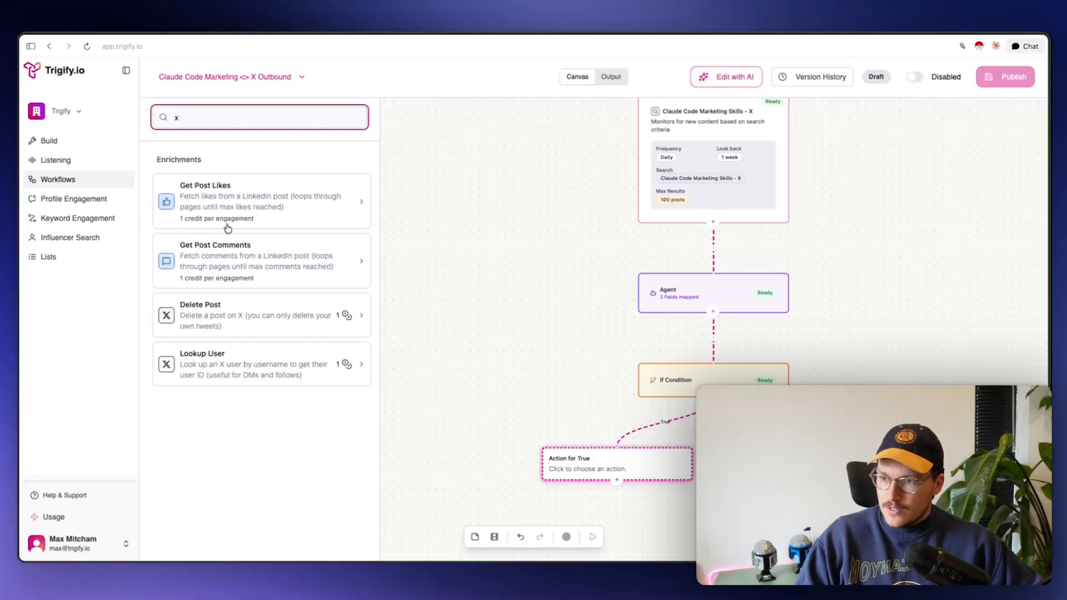
key(BackSpace)
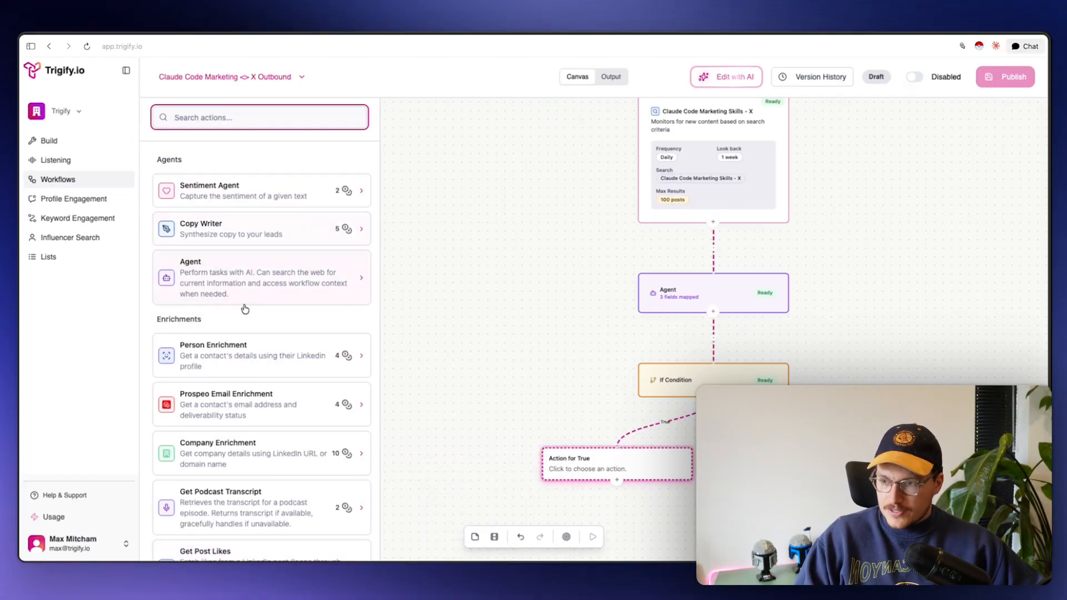
scroll(243, 307, down, 10)
scroll(244, 309, up, 1)
scroll(243, 308, up, 5)
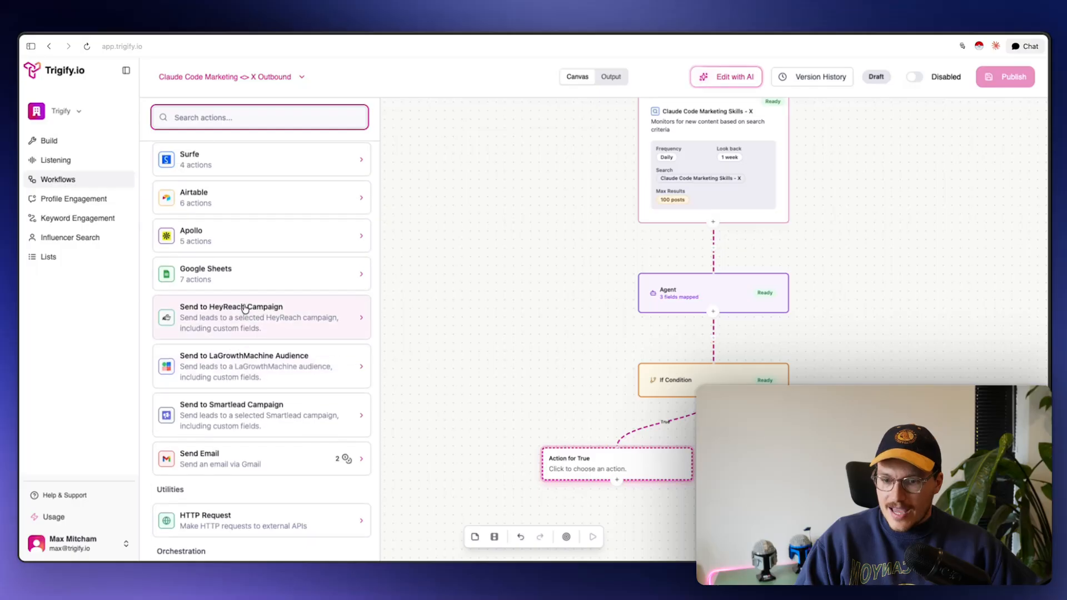
click(237, 124)
text(x)
scroll(229, 350, down, 4)
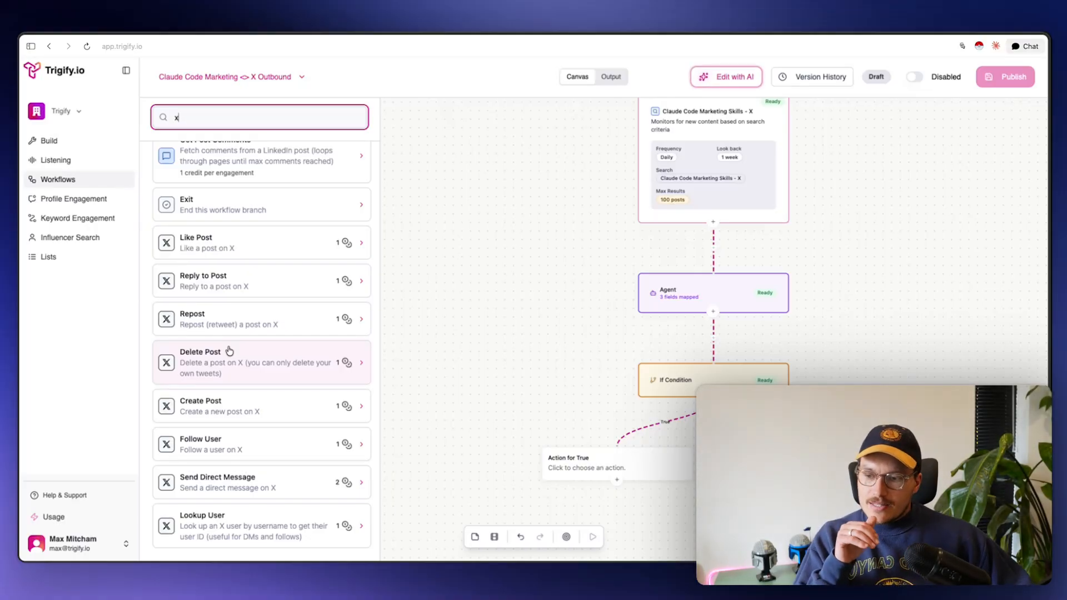
mouse_move(222, 480)
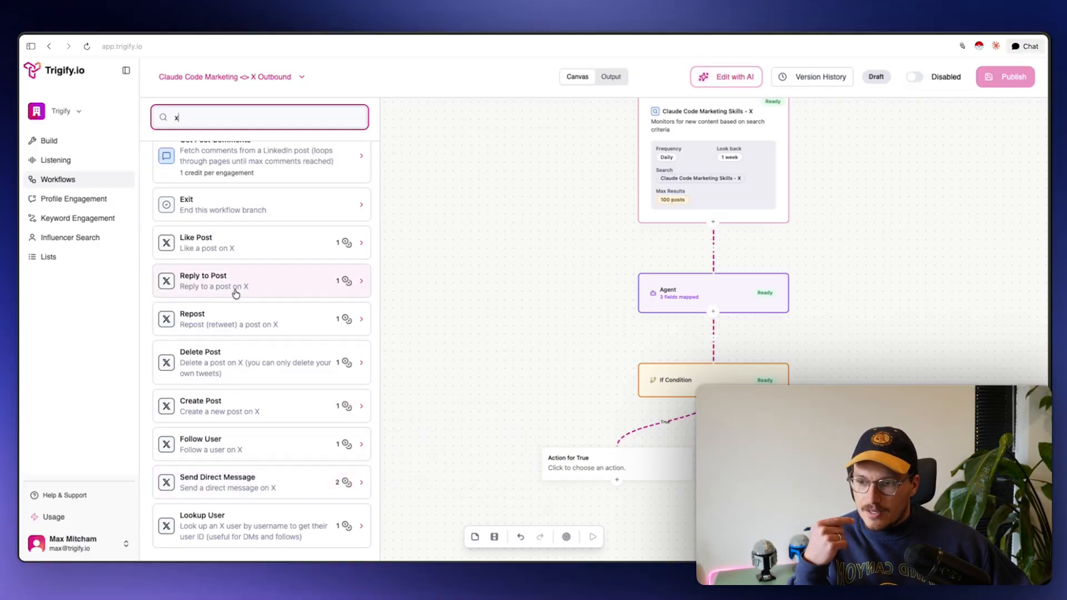
mouse_move(236, 293)
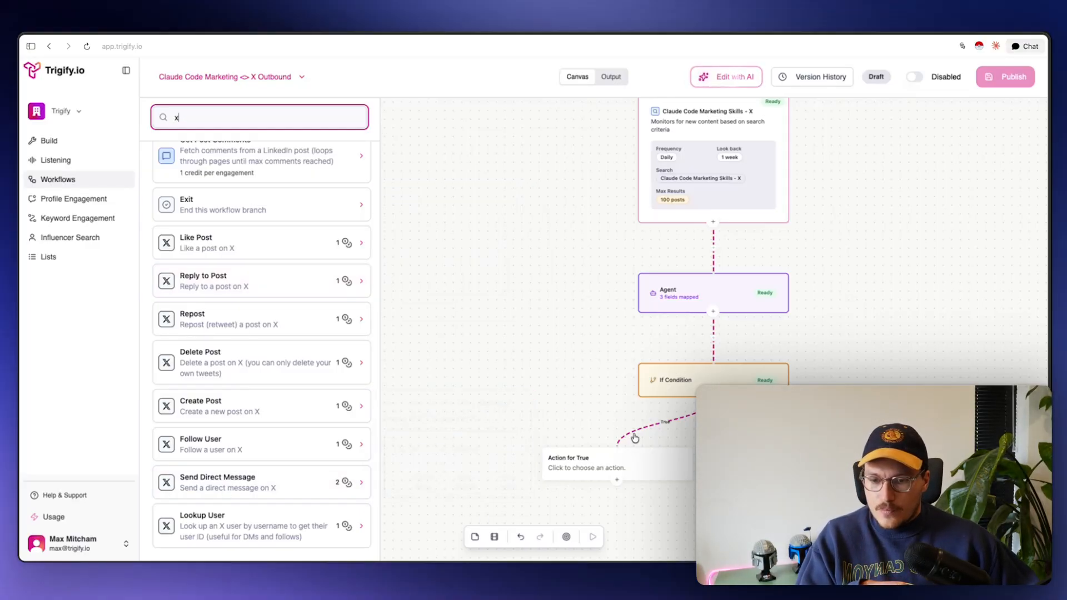
Add a new Agent step to the If Condition's true branch
click(609, 455)
click(215, 116)
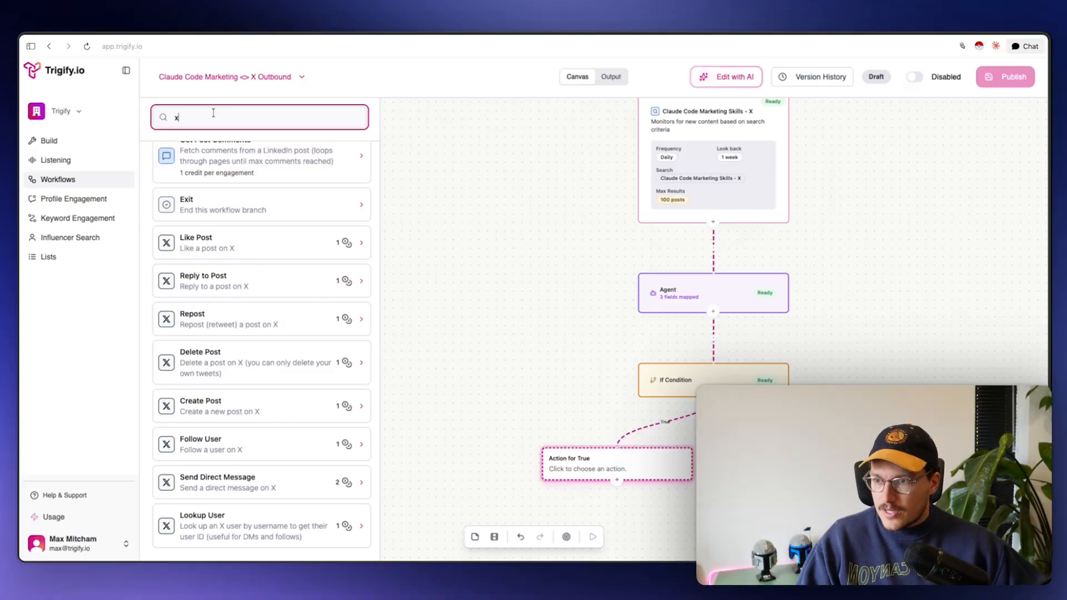
text(age)
scroll(215, 176, up, 5)
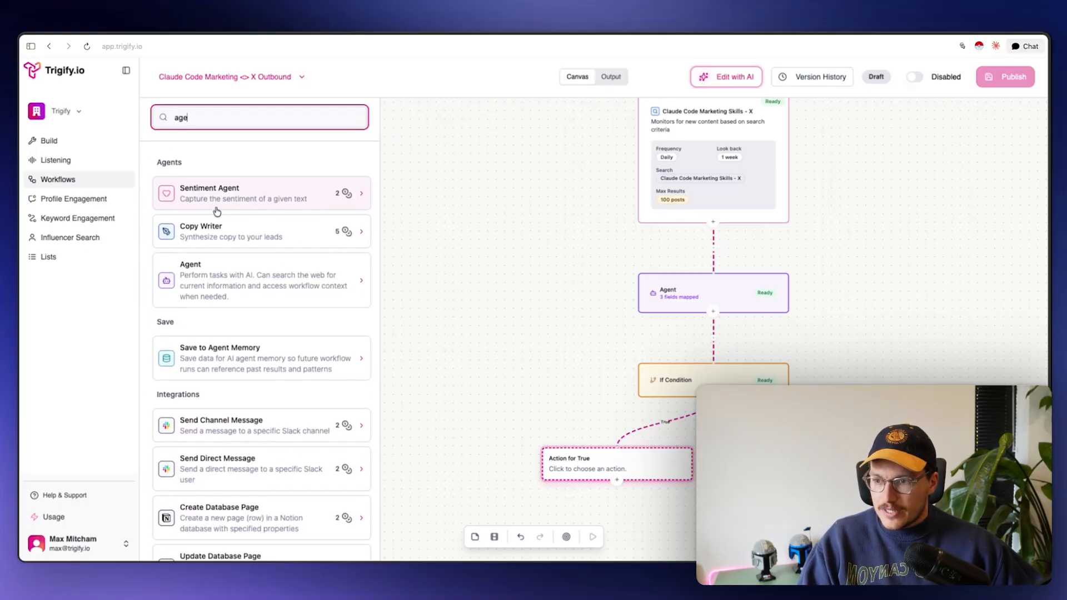
click(215, 282)
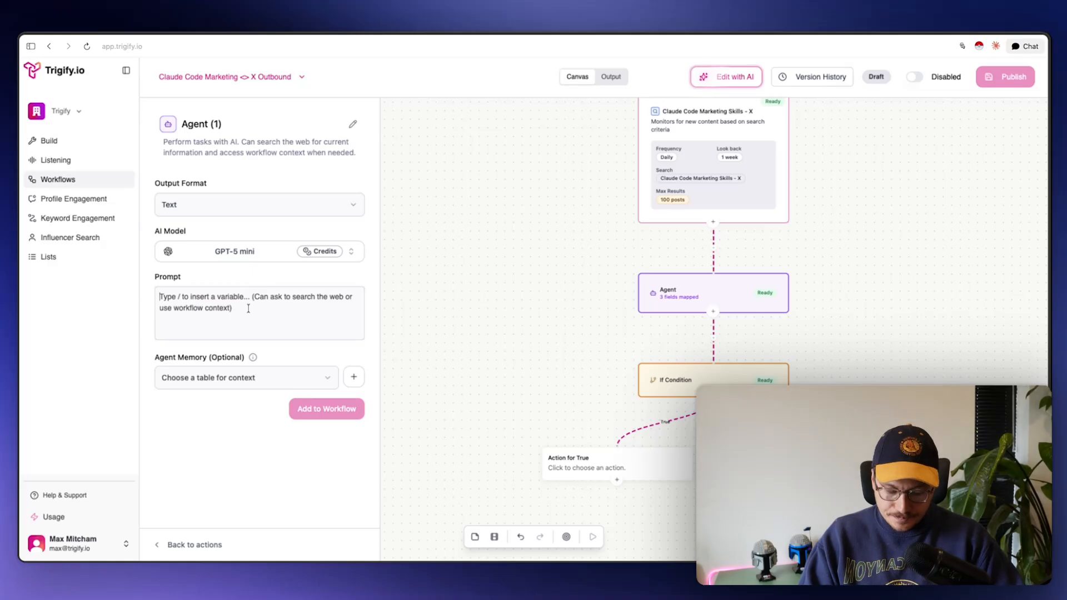
Begin the Agent (1) prompt with 'This person posted about this' plus the post text variable
text(This perso)
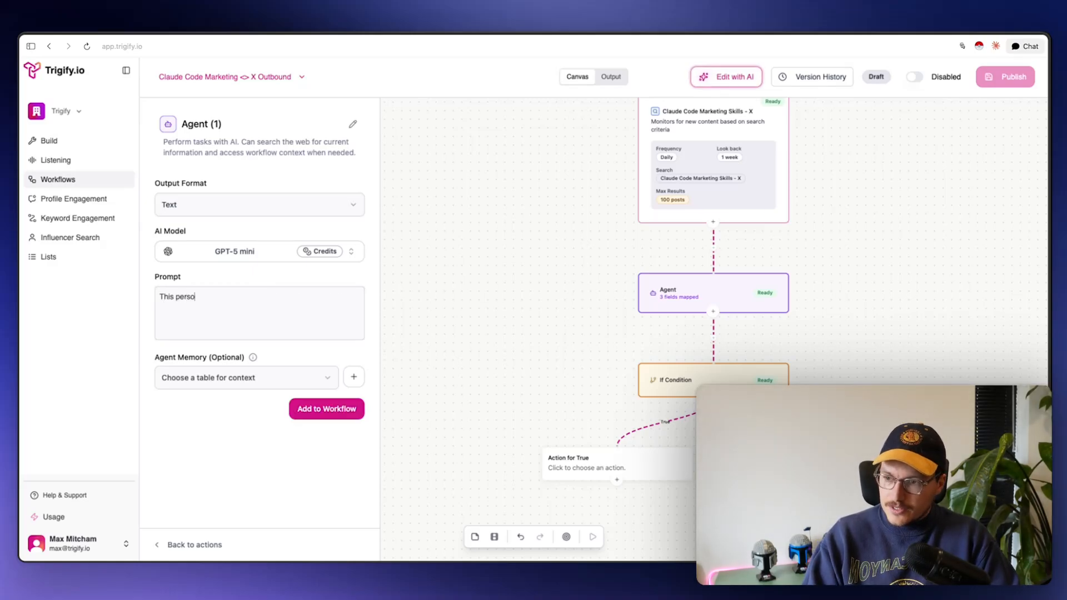
text(n posted about )
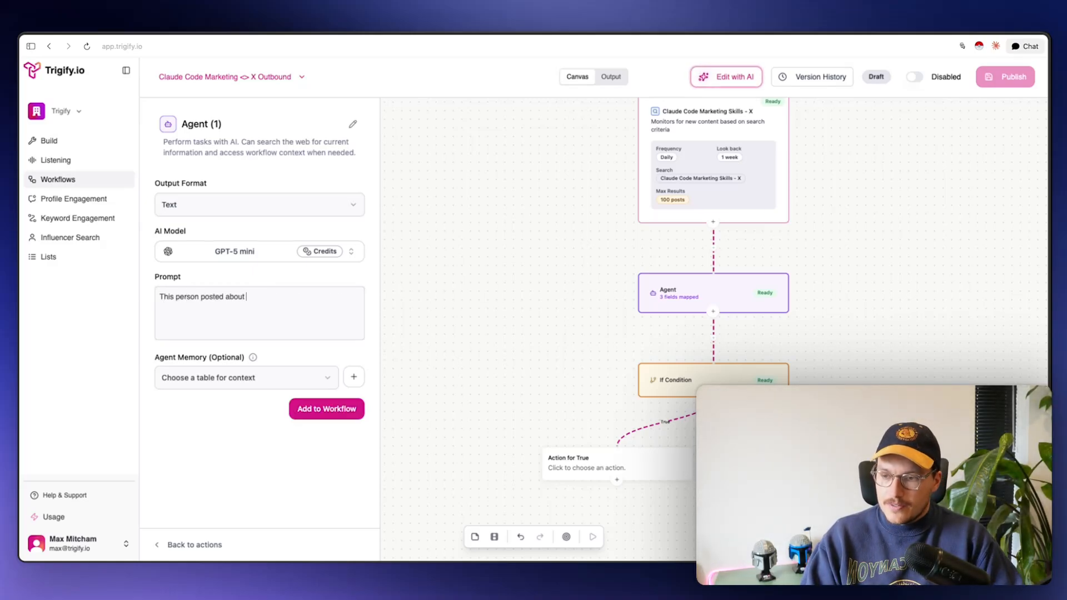
text(this)
key(slash)
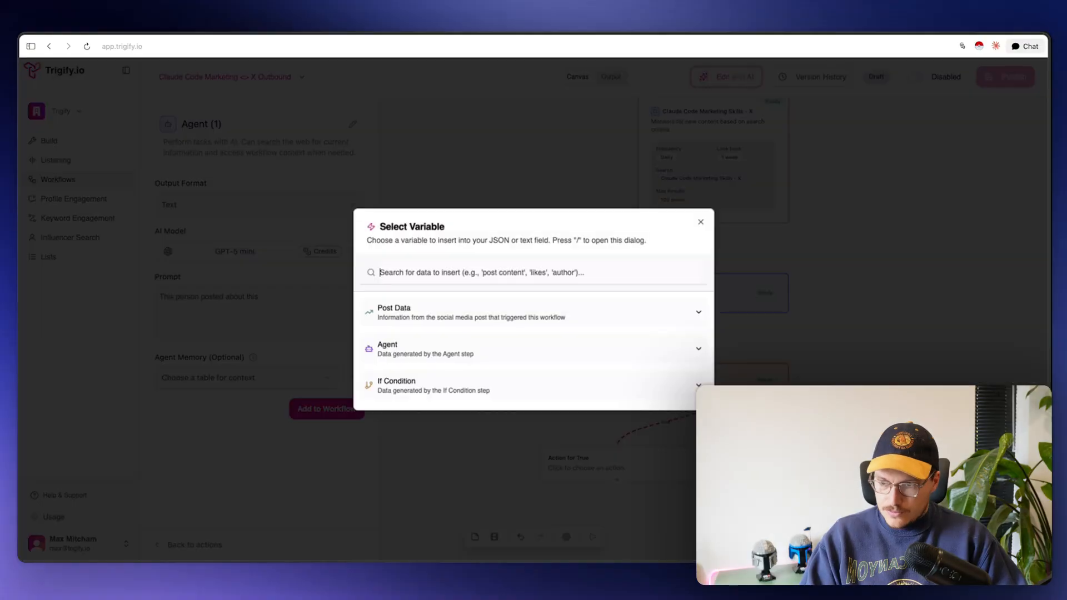
text(post)
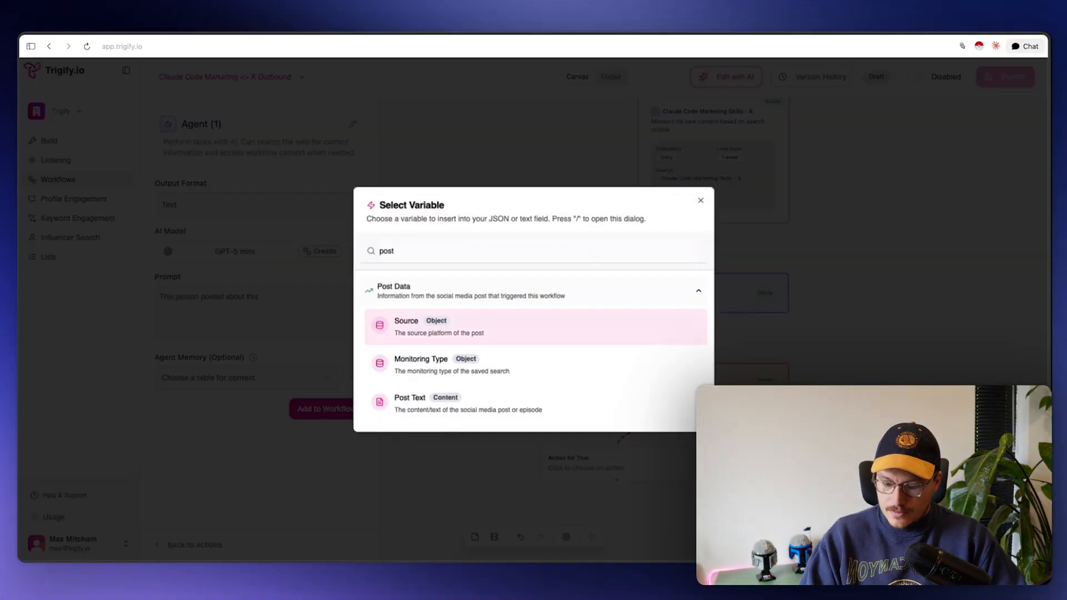
key(BackSpace)
key(BackSpace)
key(BackSpace)
key(BackSpace)
text(text)
key(Return)
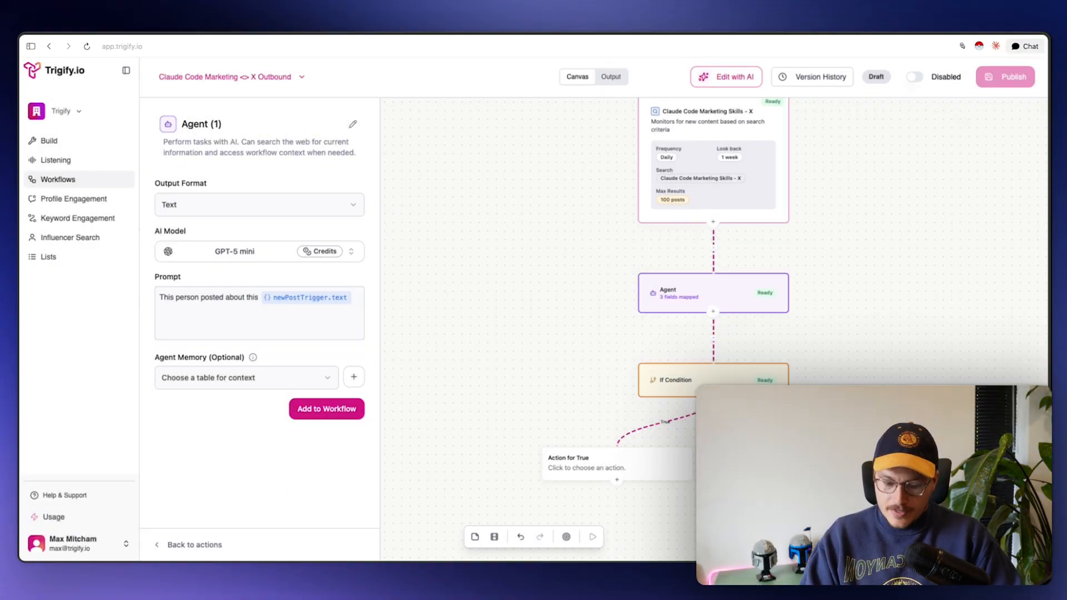
text(I'm about to se)
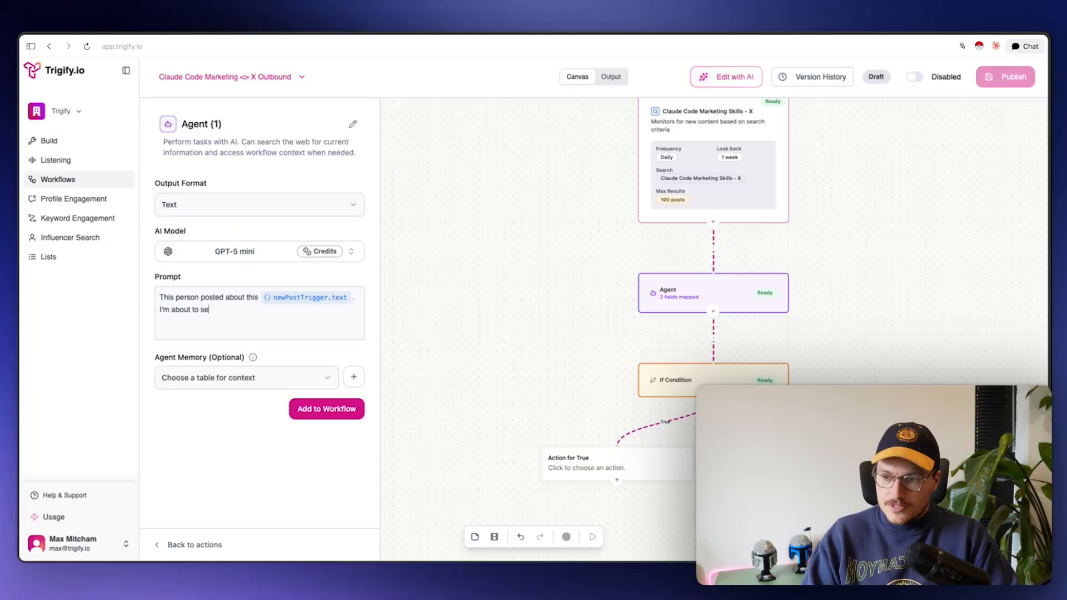
text(nd them the foll)
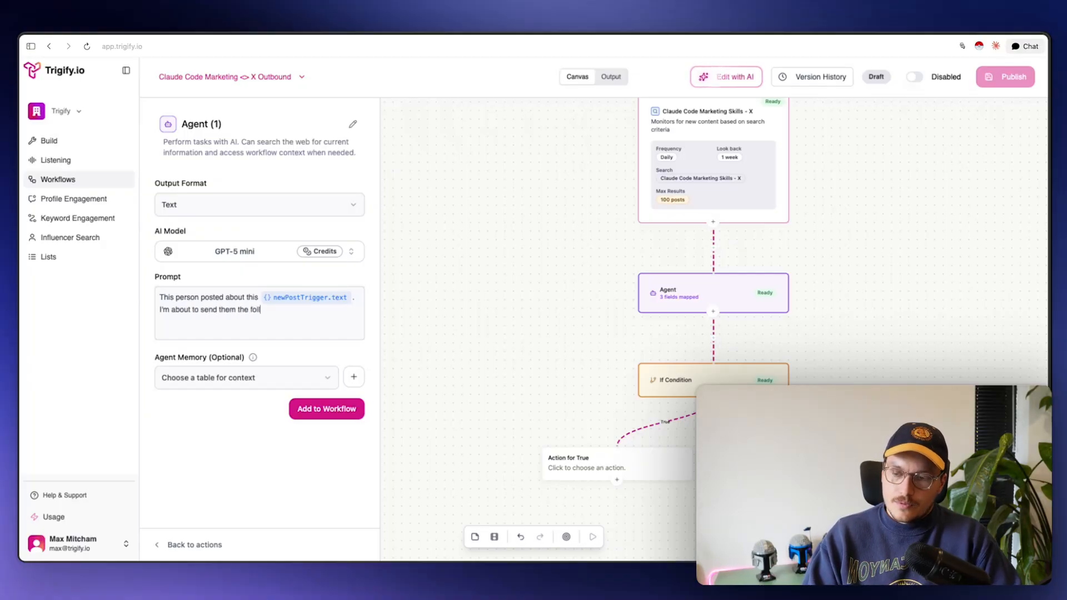
text(owng de.)
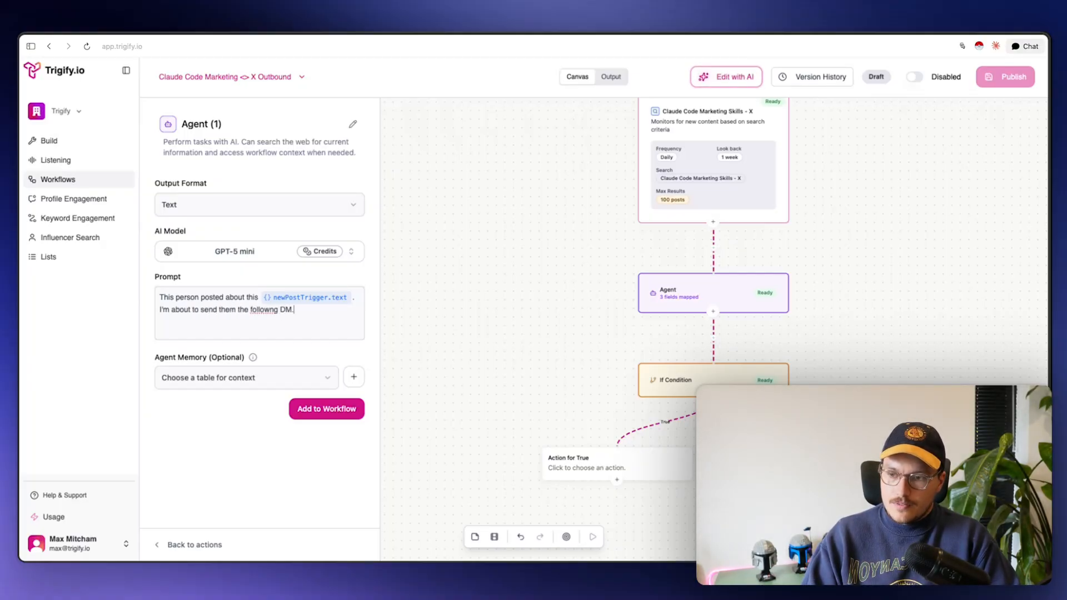
Add a DM template pitching Trigify's API & CLI access, and ask to fill its blank in under 5 words
key(Return)
key(Return)
text(Hey )
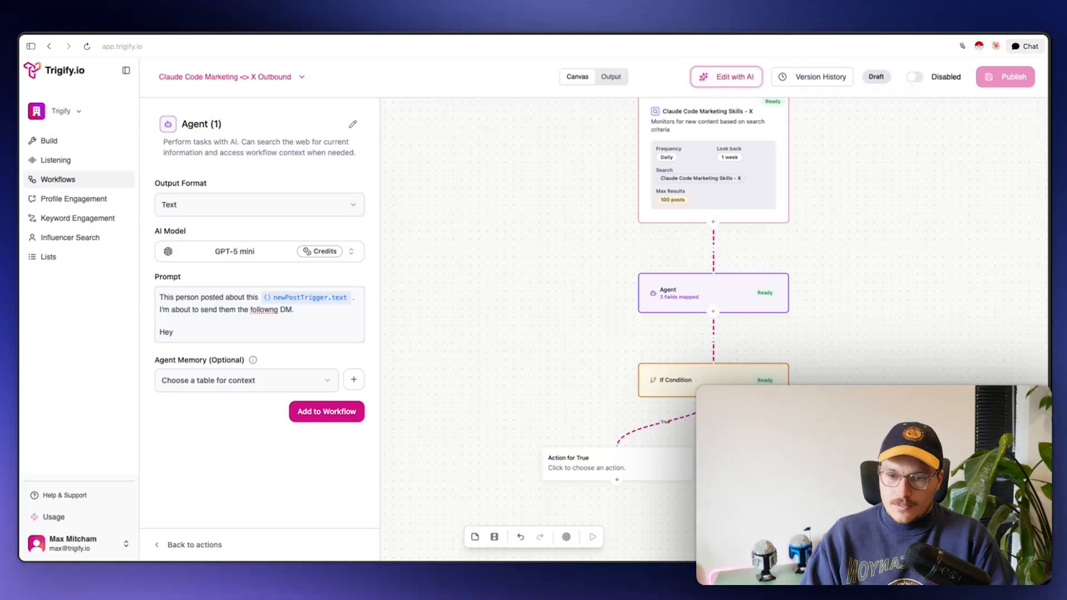
text(- jus)
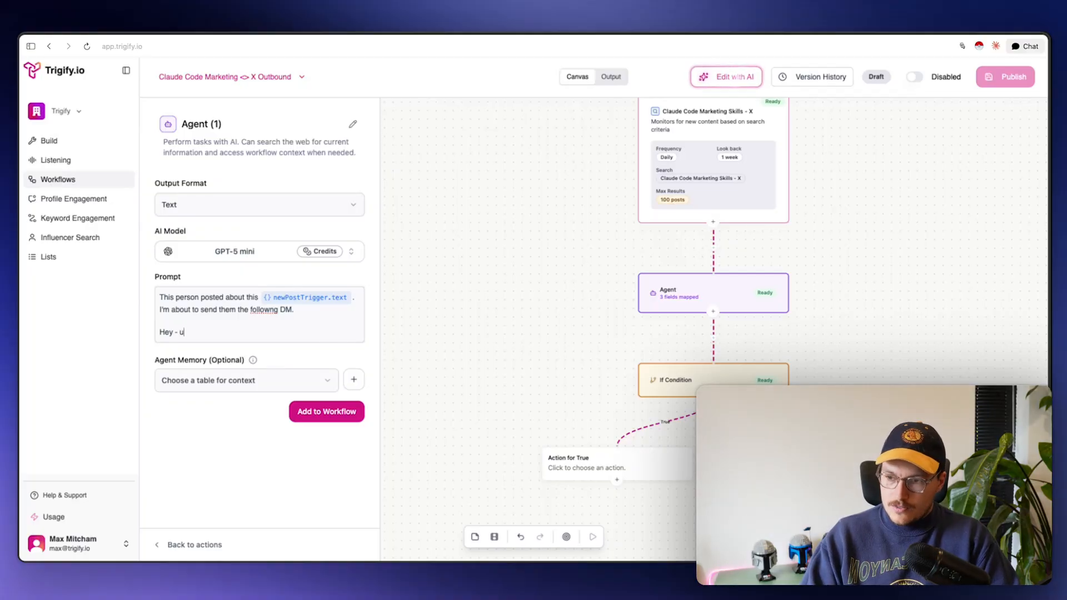
text(t saw your )
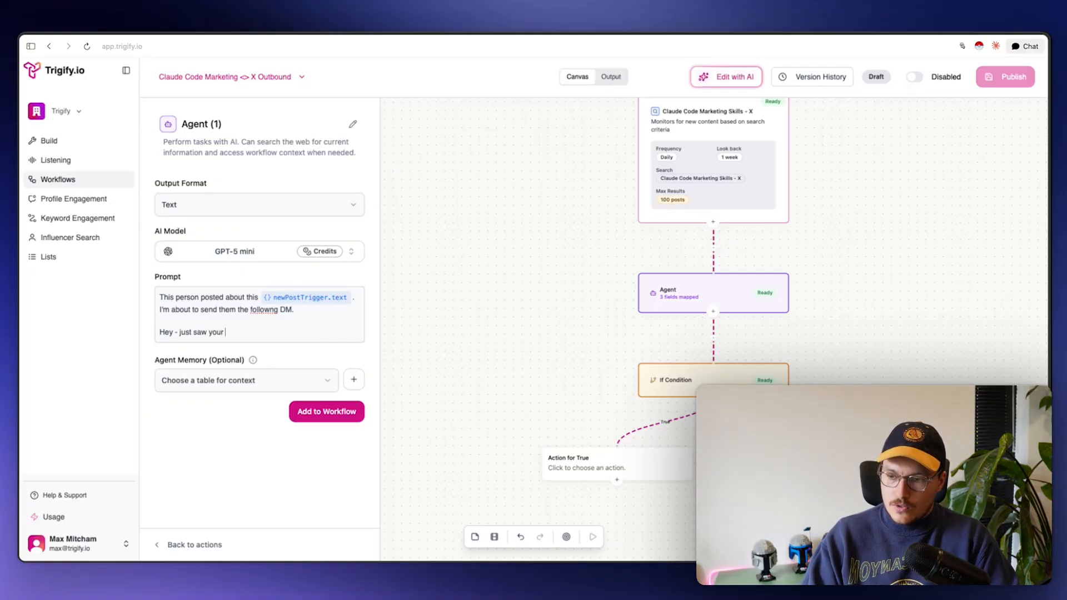
text(pos)
key(BackSpace)
text(ost a)
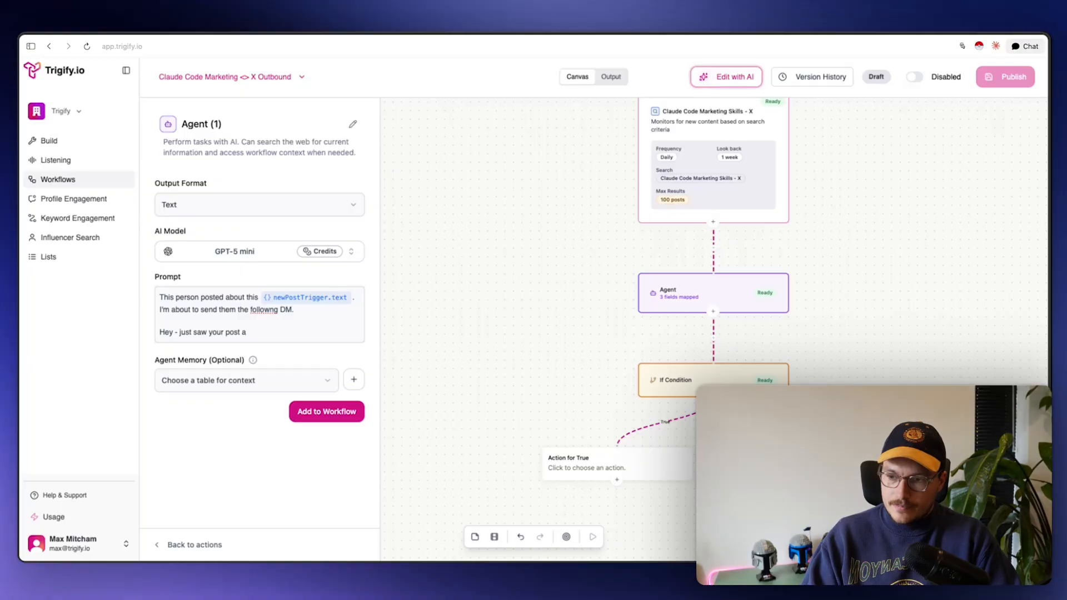
text(o C)
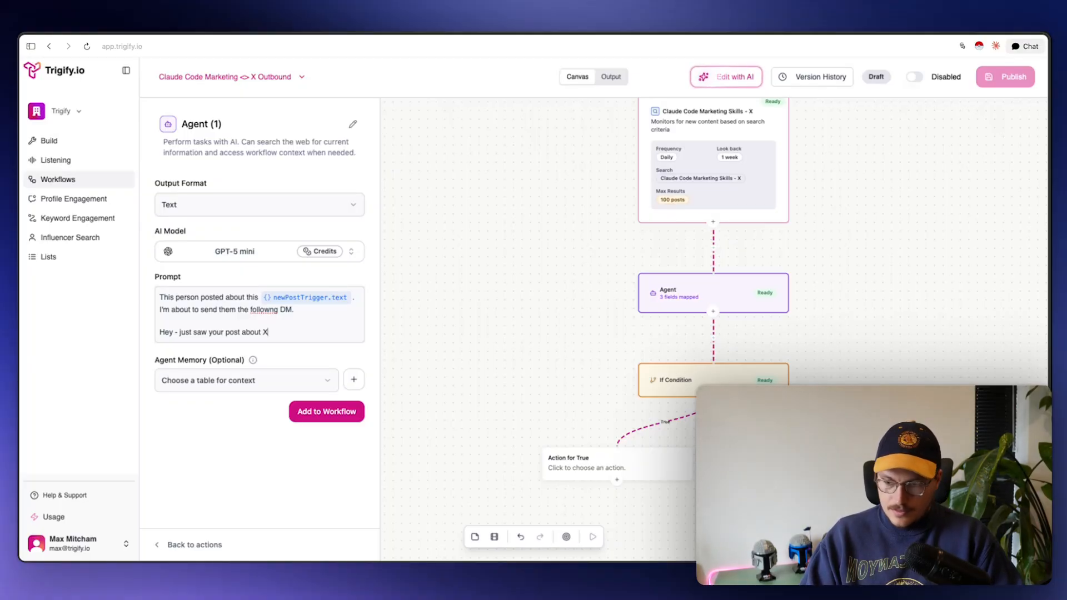
text(, you sh)
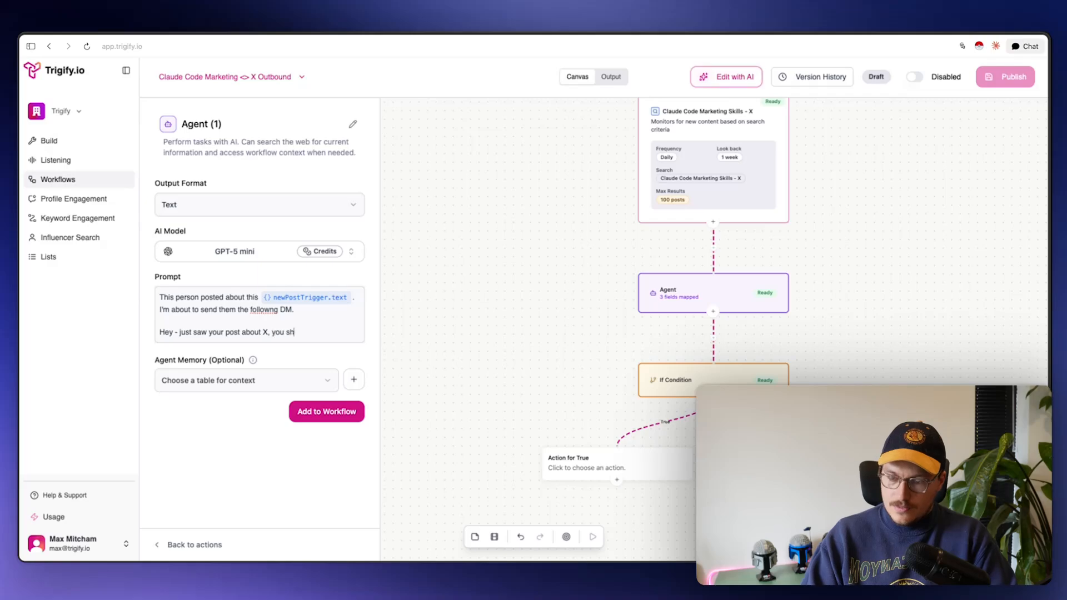
text(ould go and chec)
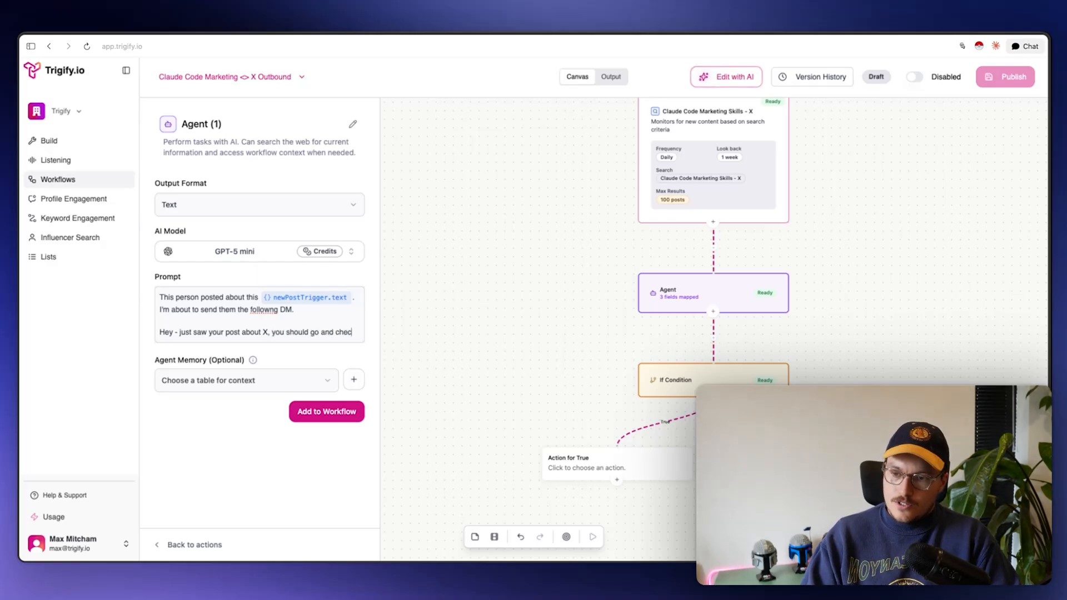
text(kout Trigify )
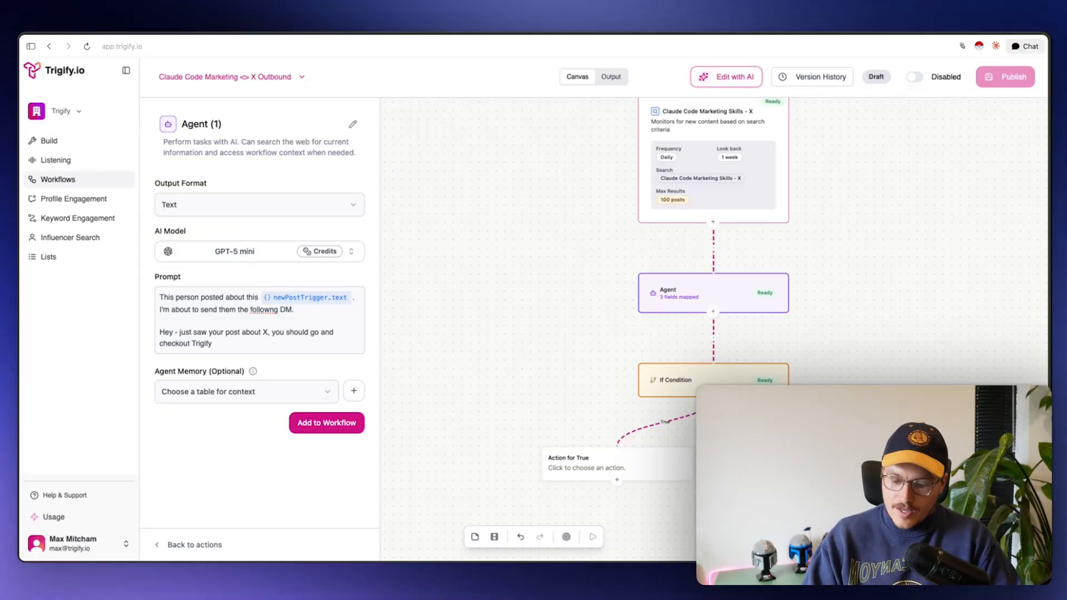
text(we enab)
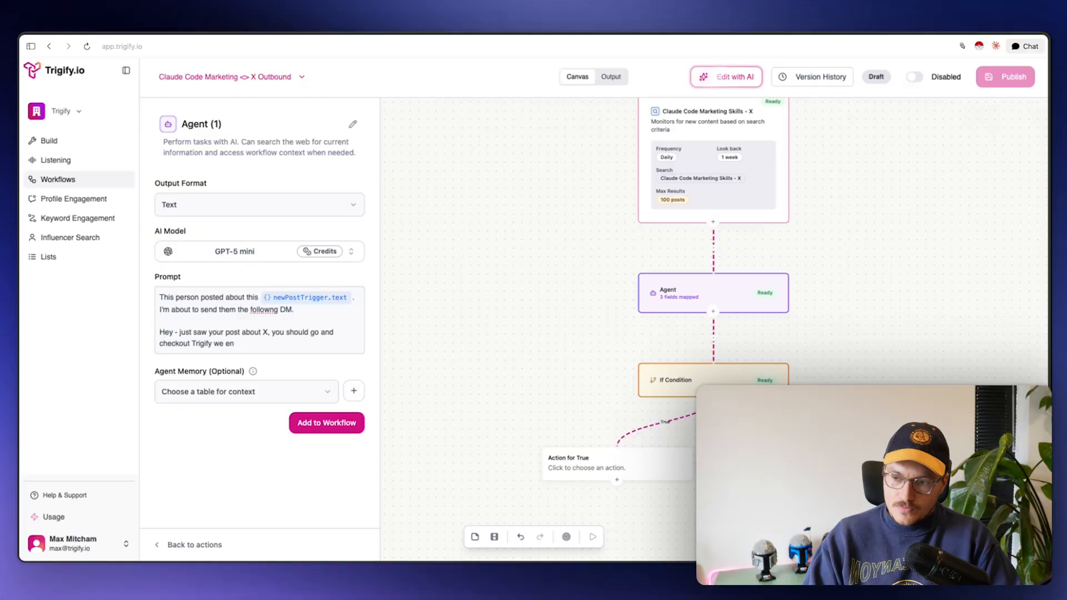
key(BackSpace)
key(BackSpace)
key(BackSpace)
key(BackSpace)
key(BackSpace)
key(BackSpace)
text(a too)
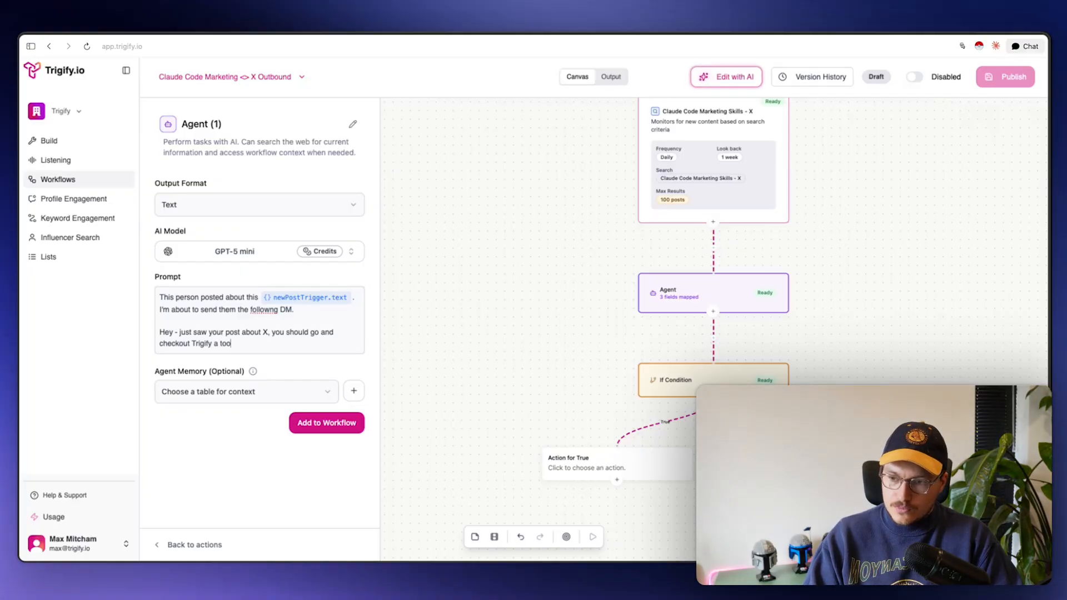
text(l I built giv)
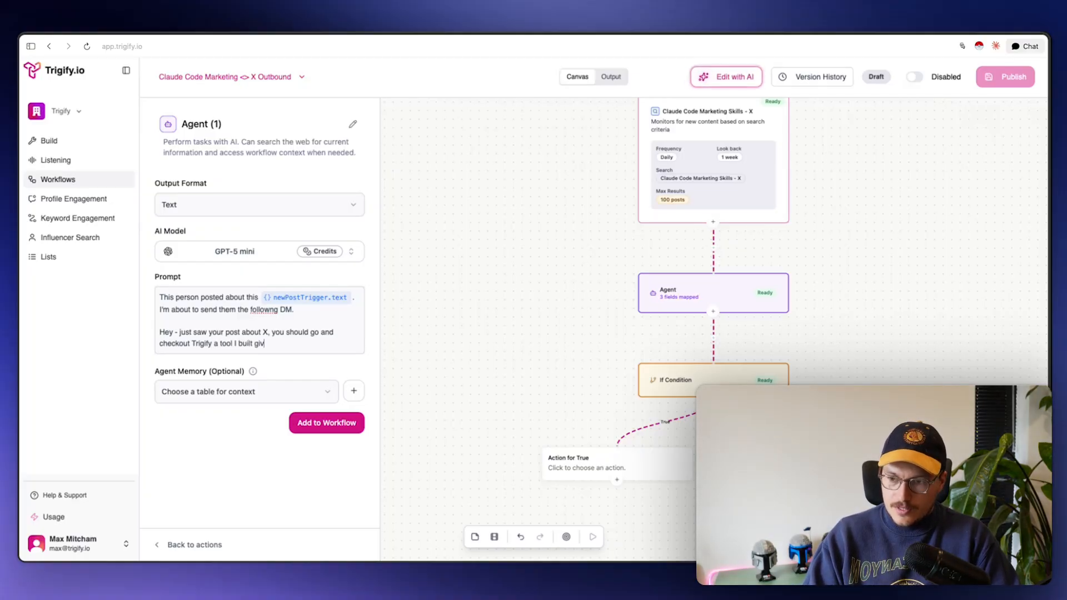
text(es your agent)
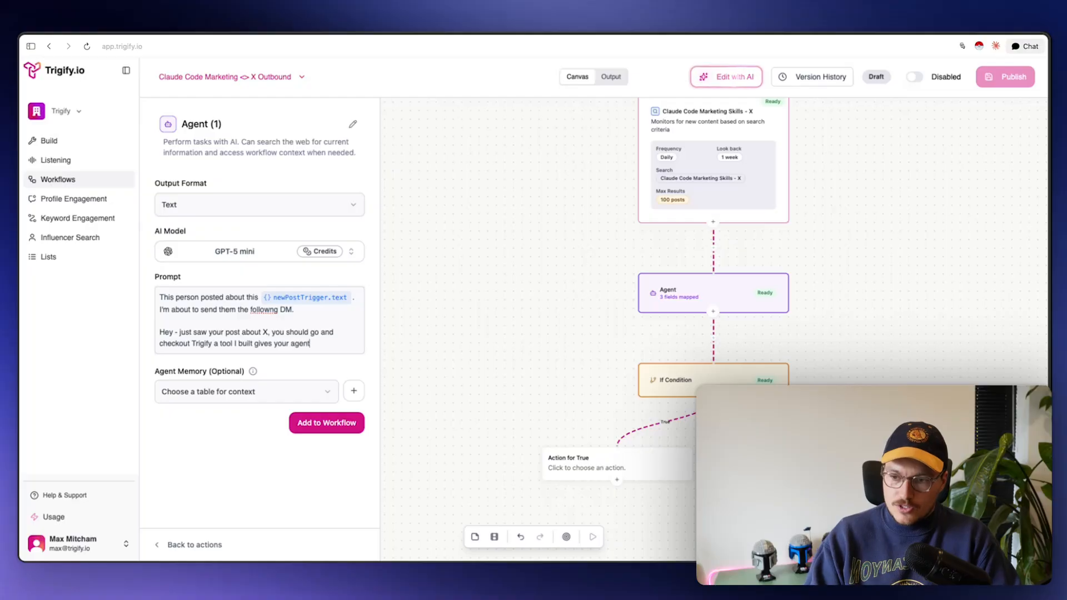
text(s access to every social)
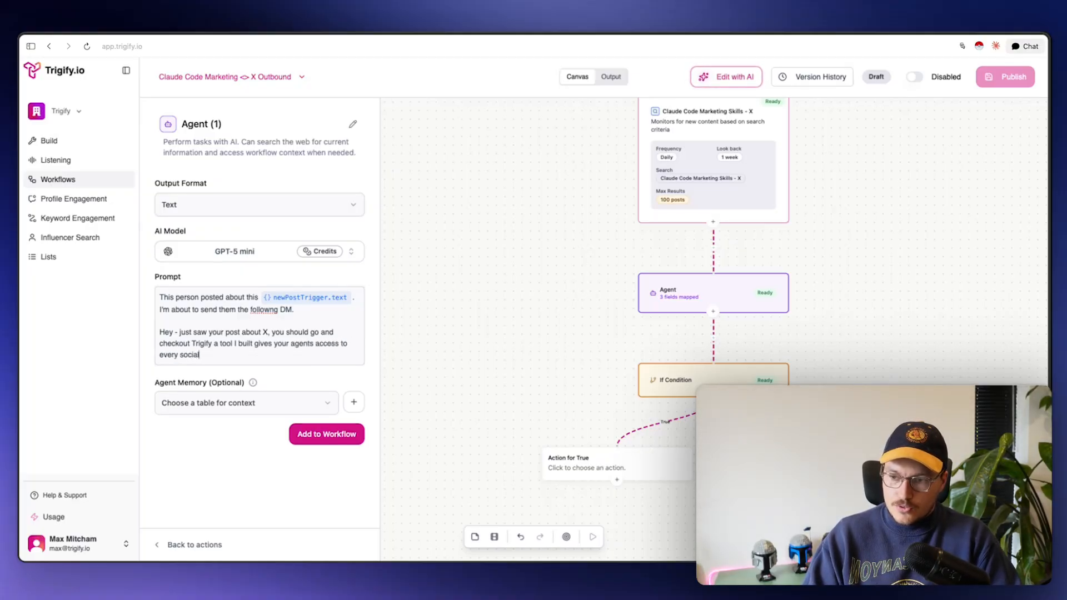
text( media channel v)
key(BackSpace)
text(chan)
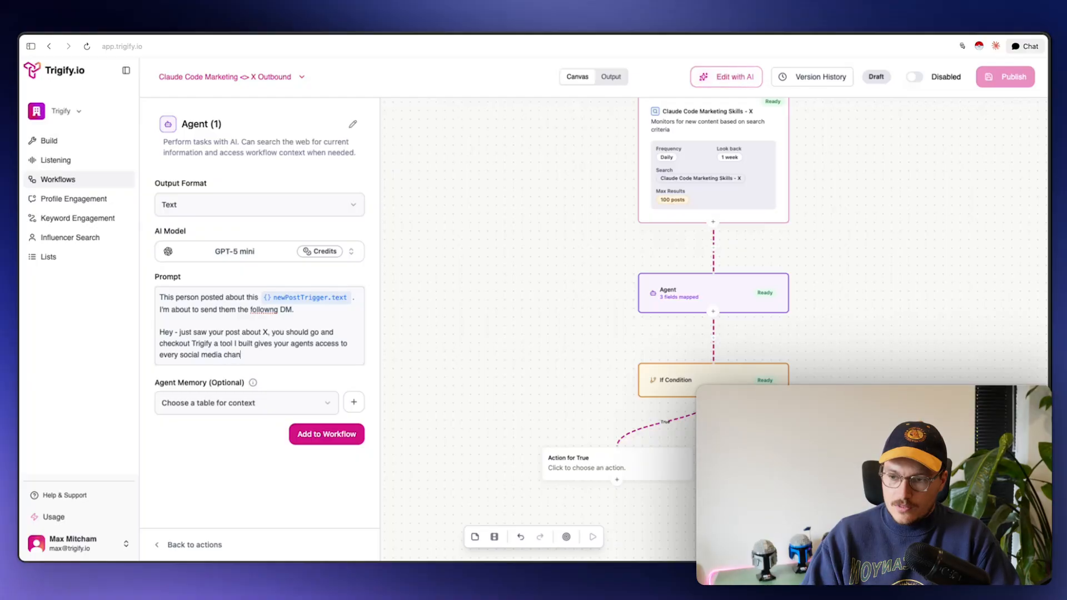
text(nel via PAI/)
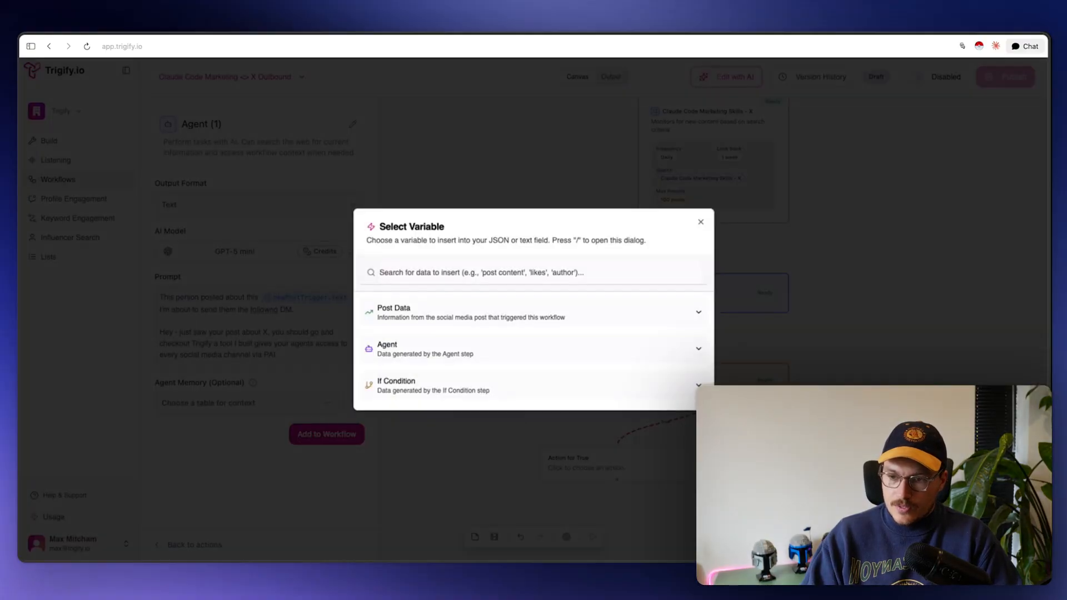
key(Escape)
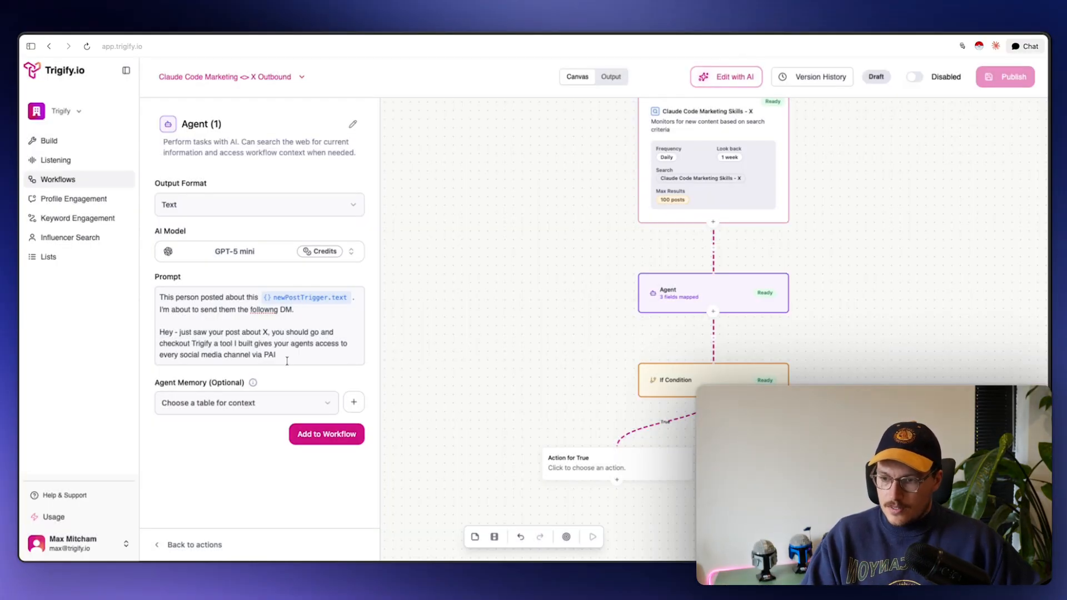
text(API & CL)
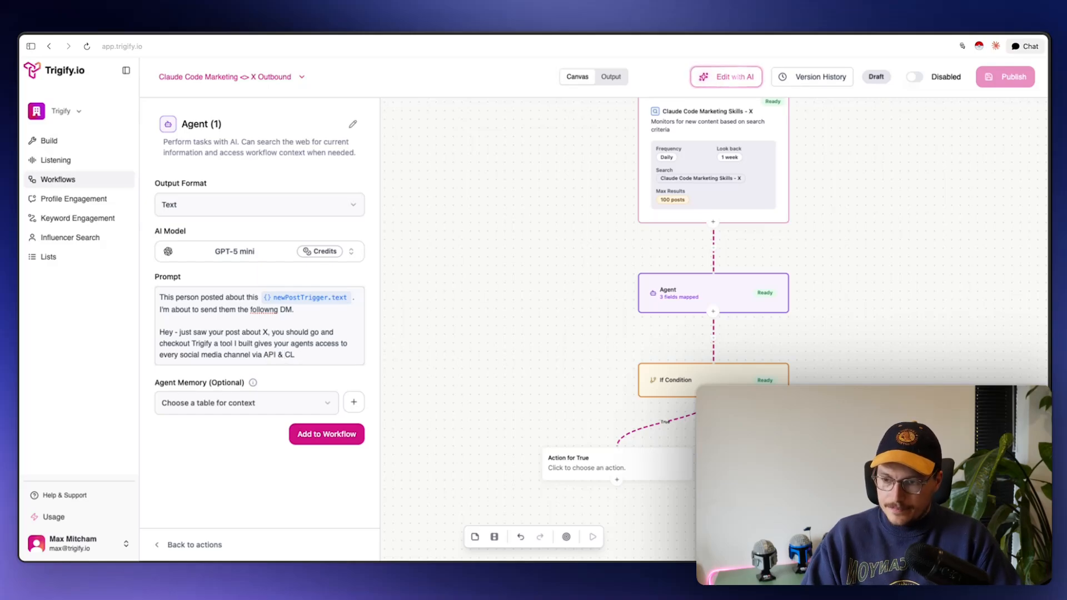
text(I.)
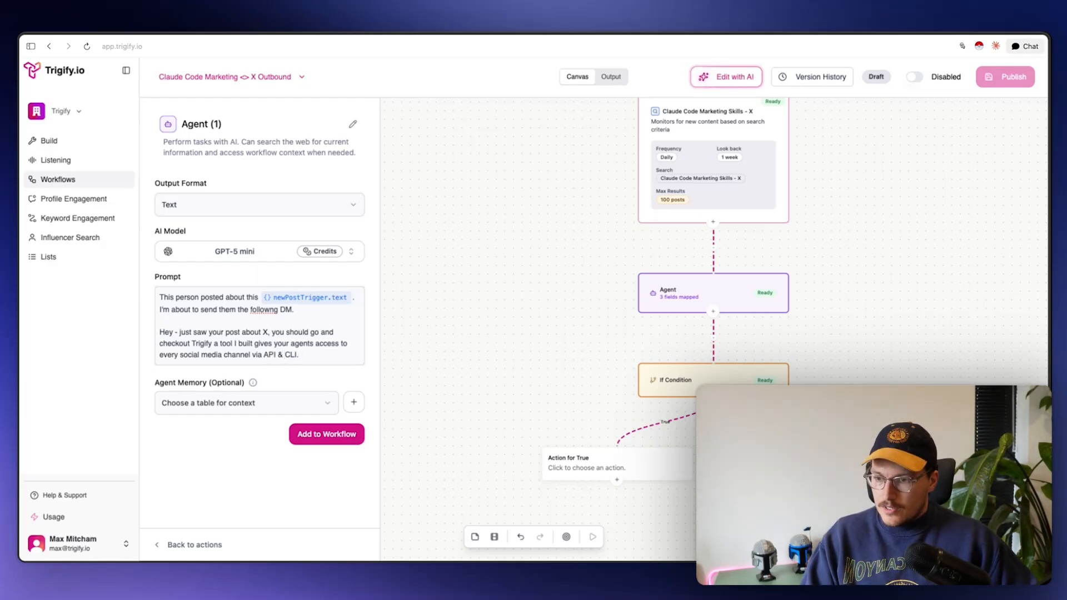
key(Return)
key(Return)
key(Return)
text(You nee)
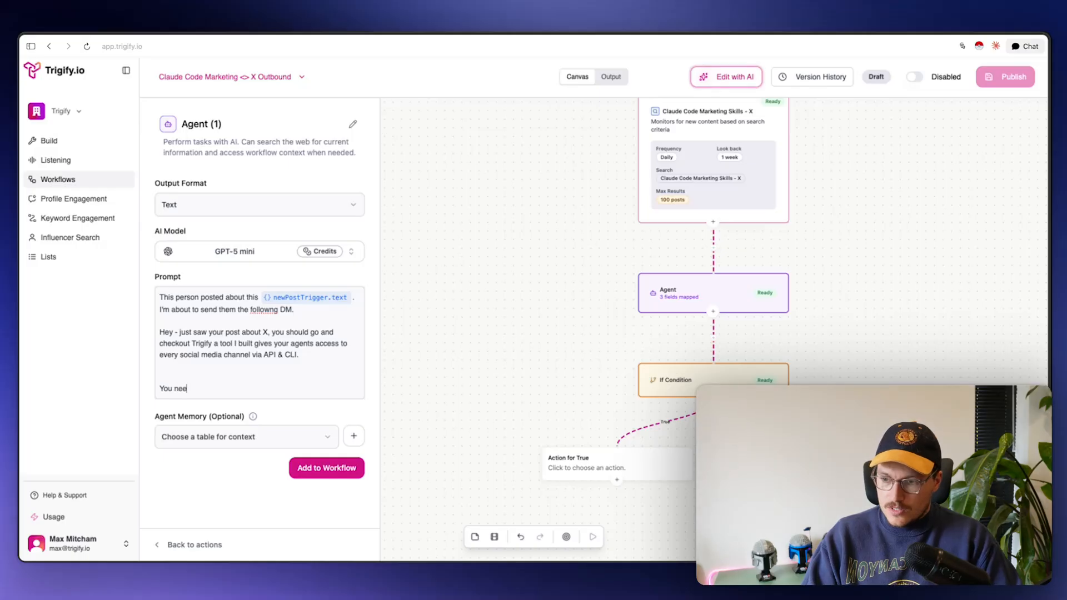
text(d to fill in teh X)
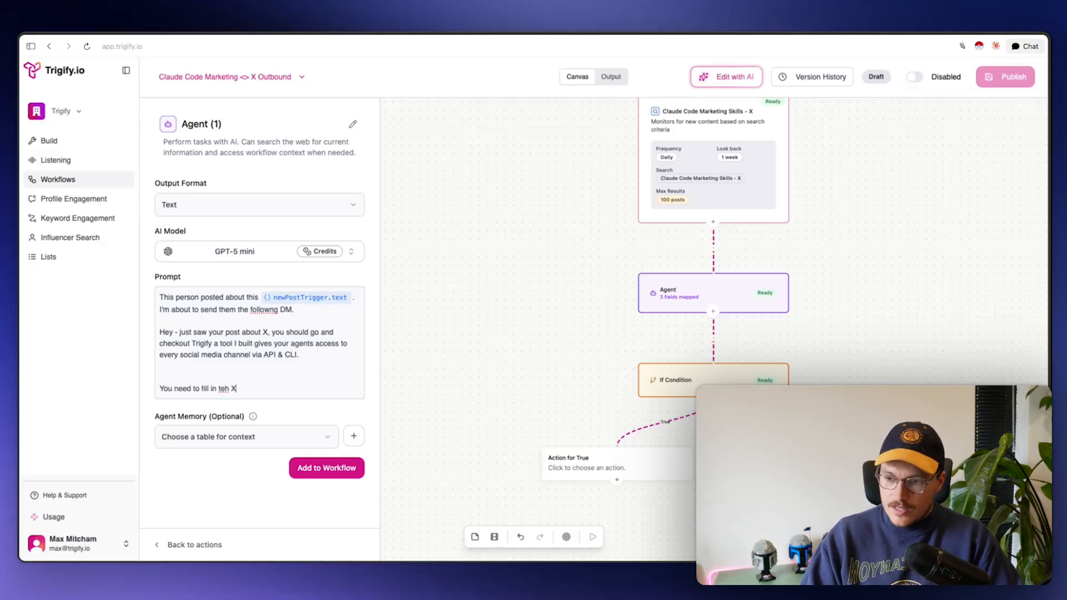
key(BackSpace)
key(BackSpace)
key(BackSpace)
key(BackSpace)
text(he X )
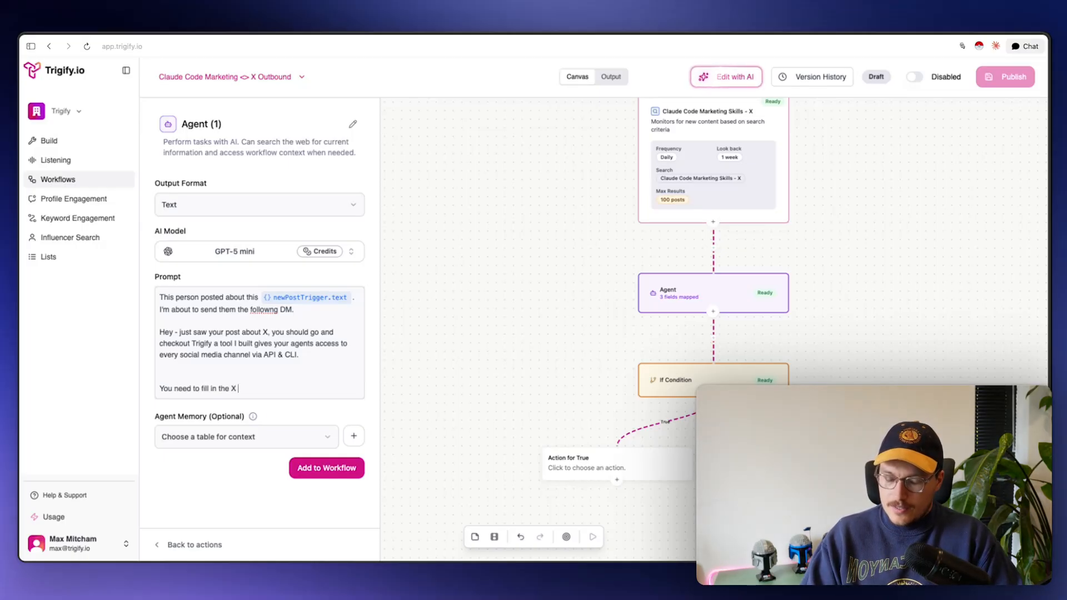
text(blank )
text(e)
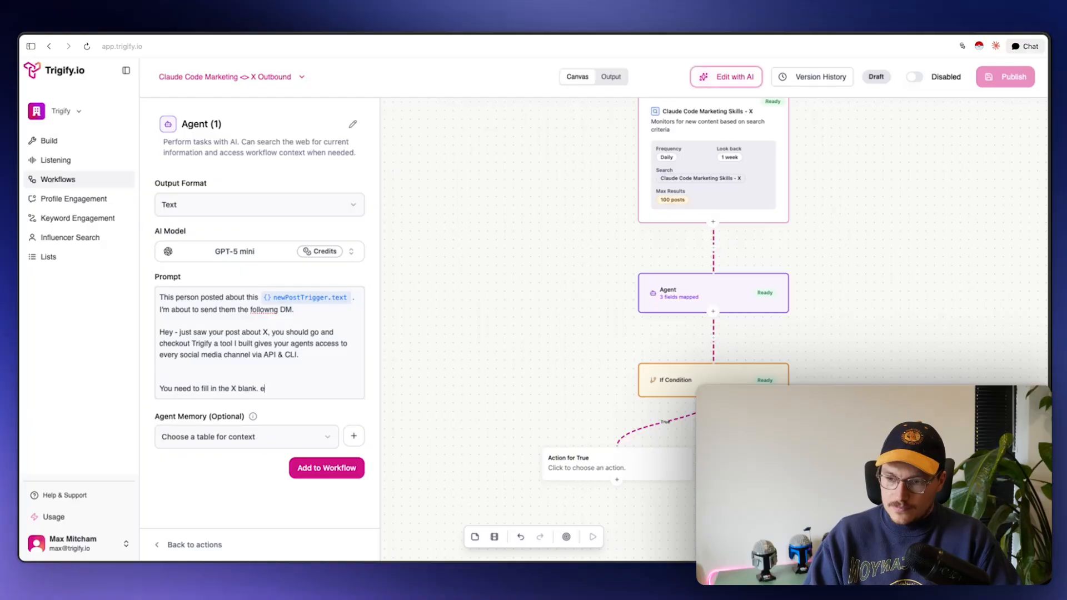
text(ep i)
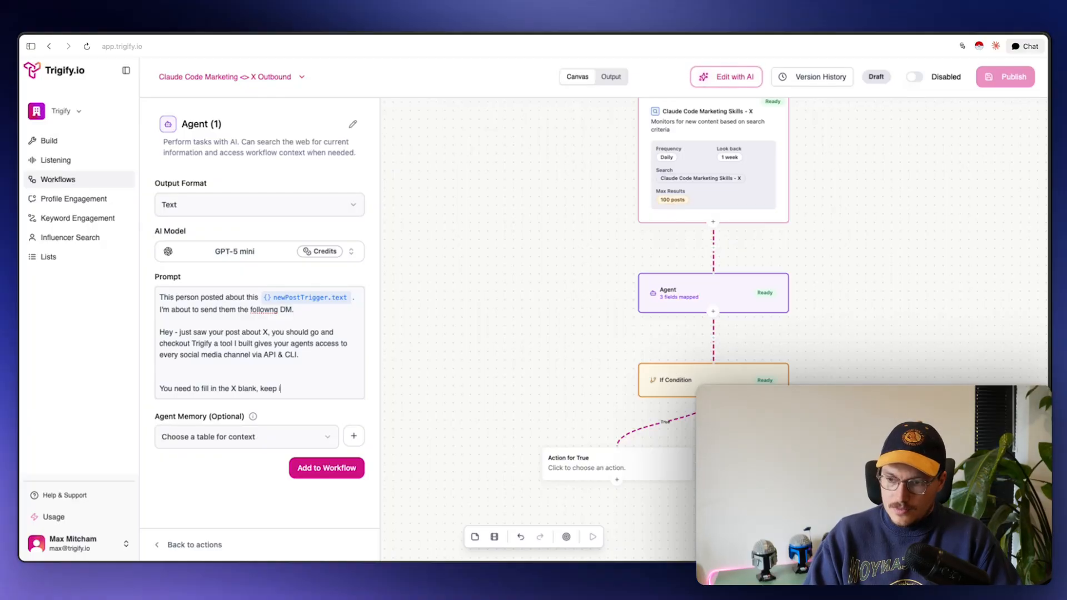
text(t under 5 wor)
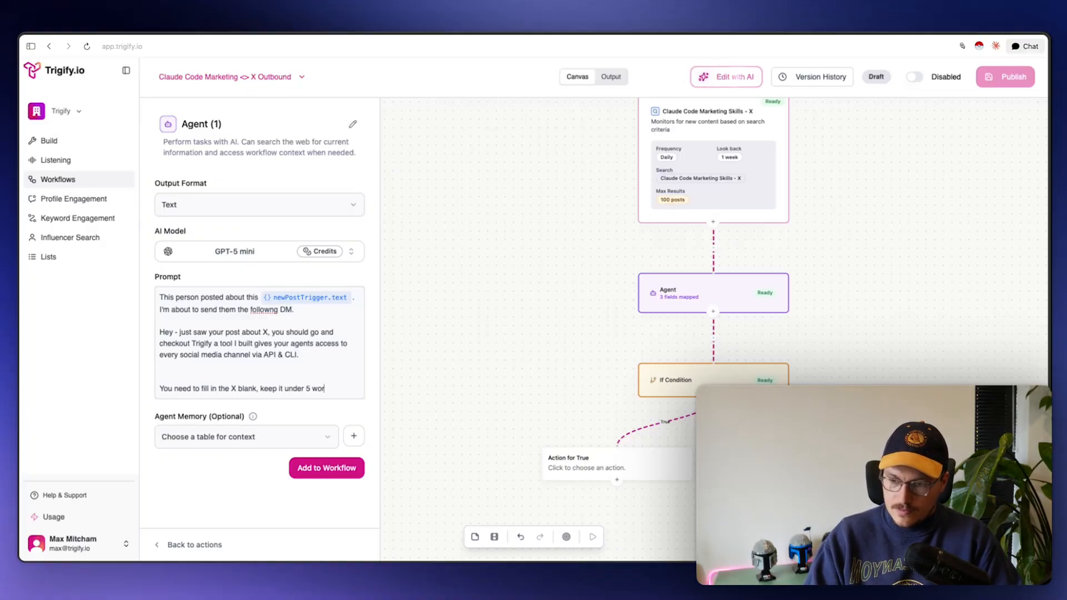
text(ds.)
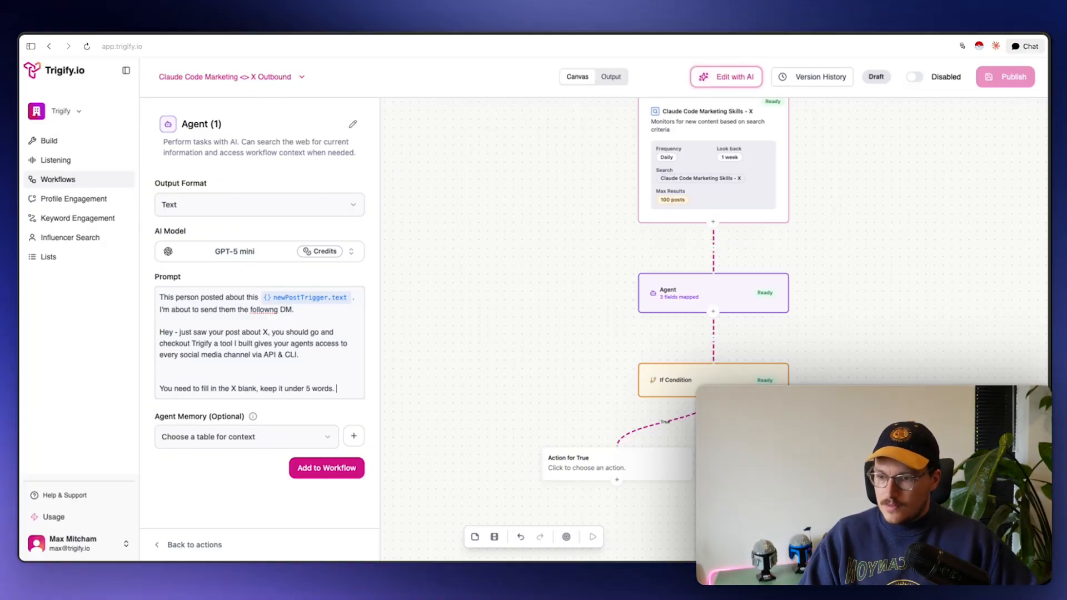
Switch Agent (1) to Claude Sonnet 4.6 and require a reply of only the insertable phrase
click(266, 254)
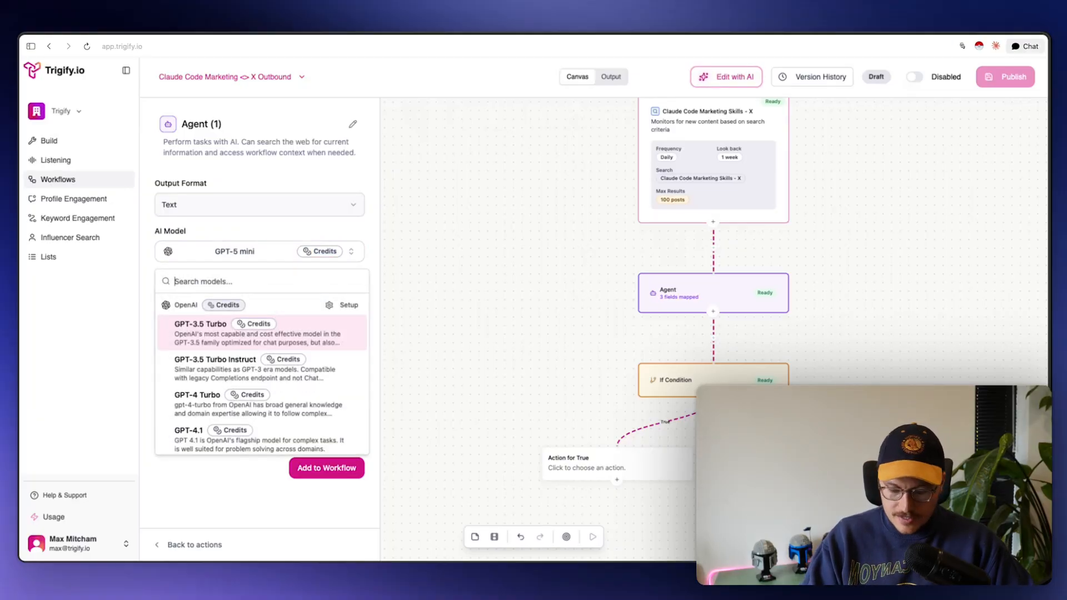
text(4.6)
click(207, 360)
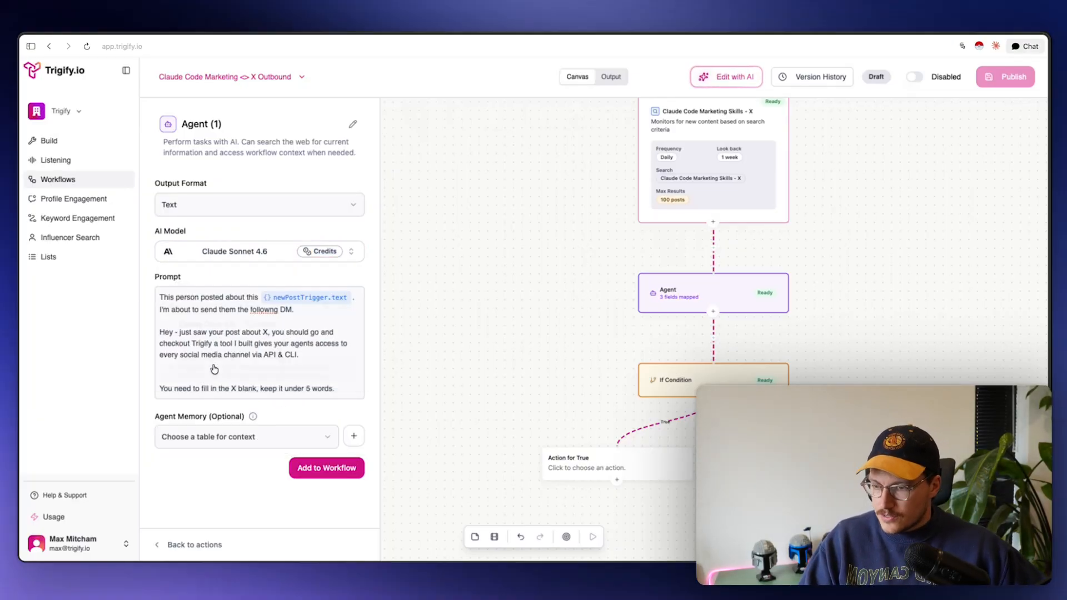
click(354, 386)
text(Ke)
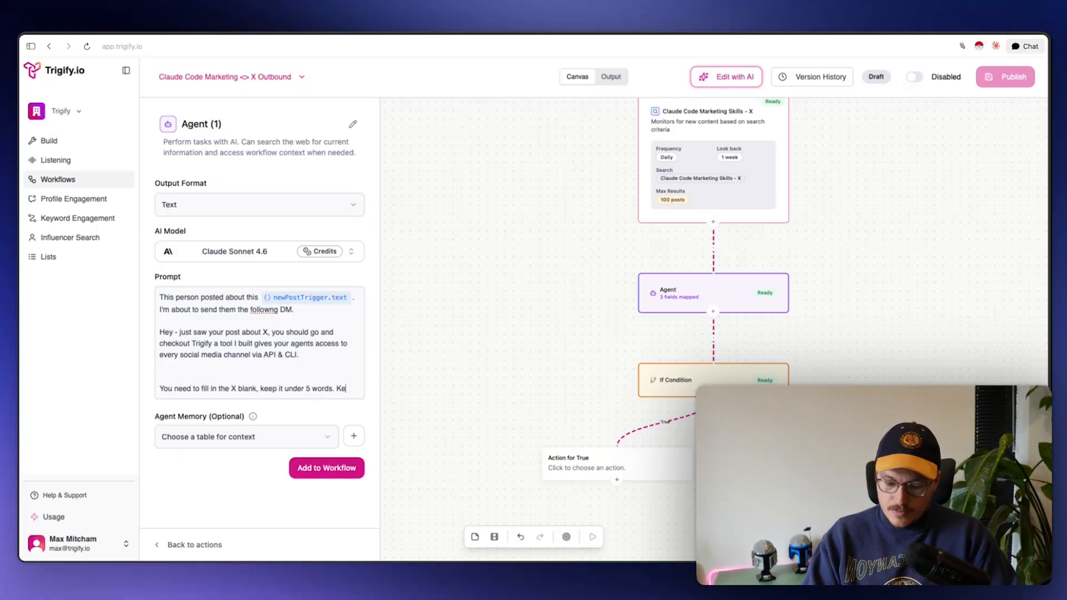
text(ep your respon)
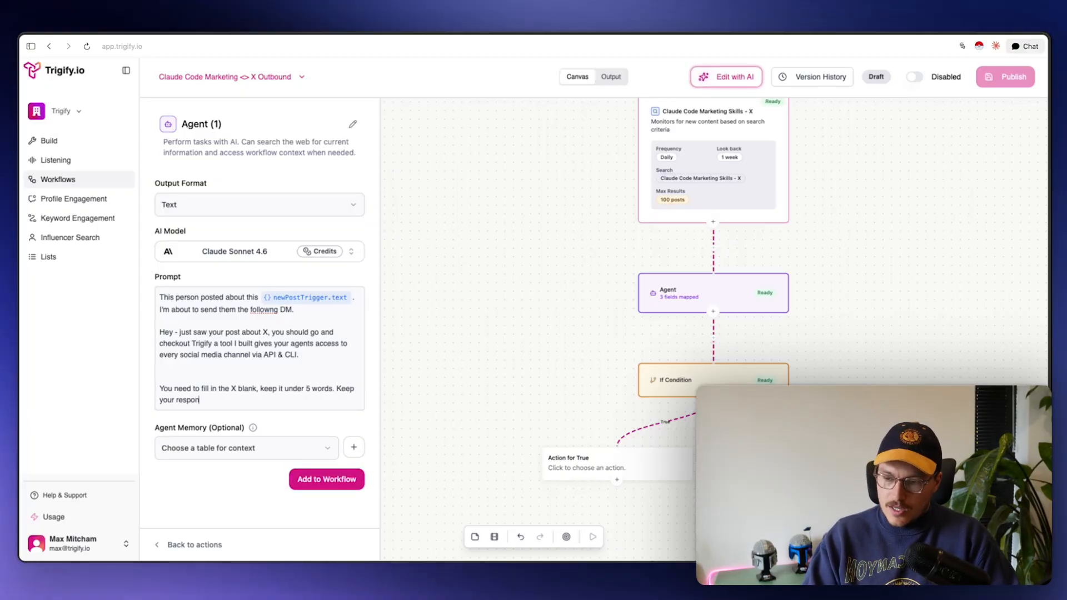
text(se to only tha)
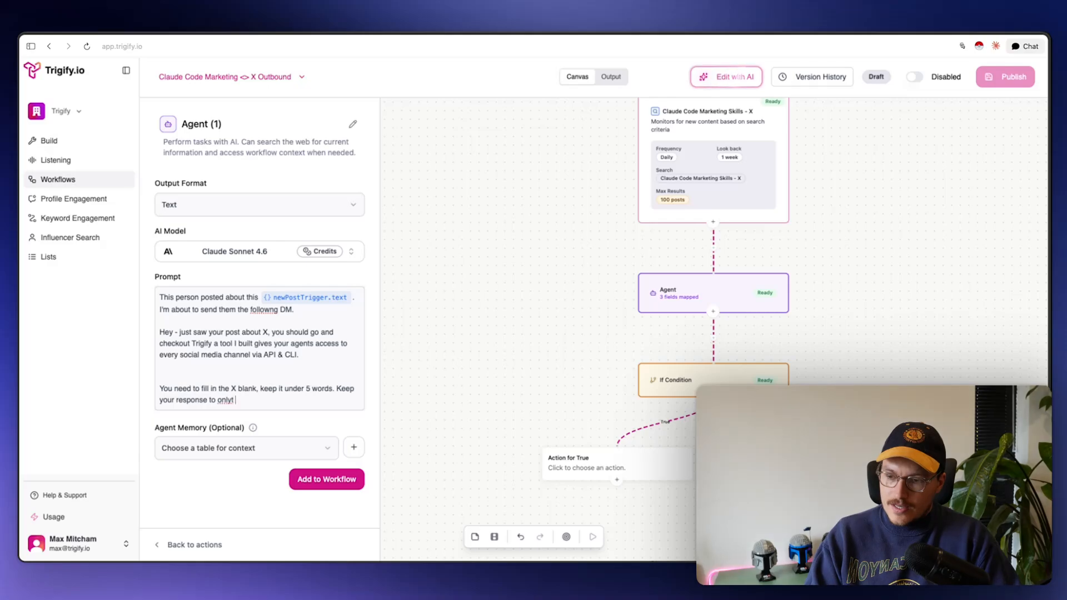
text(t so I can t)
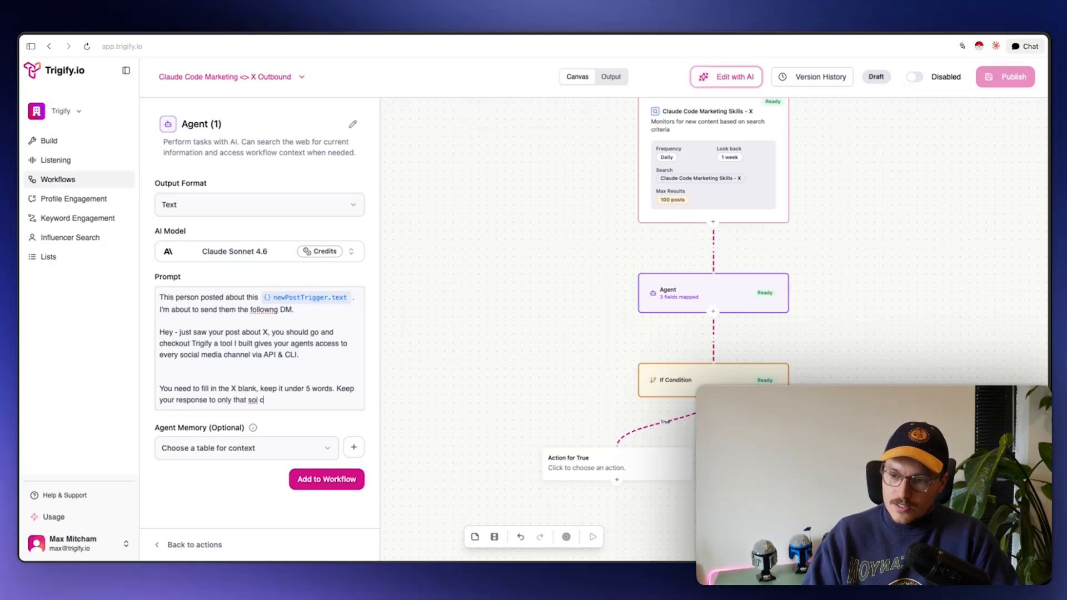
text(ake it)
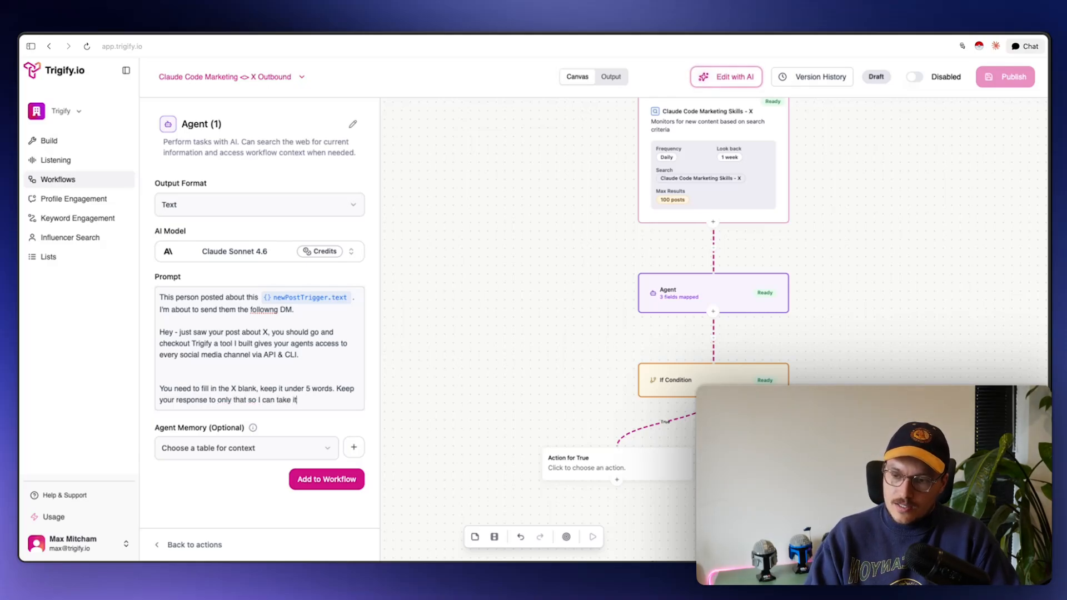
text( and insert into )
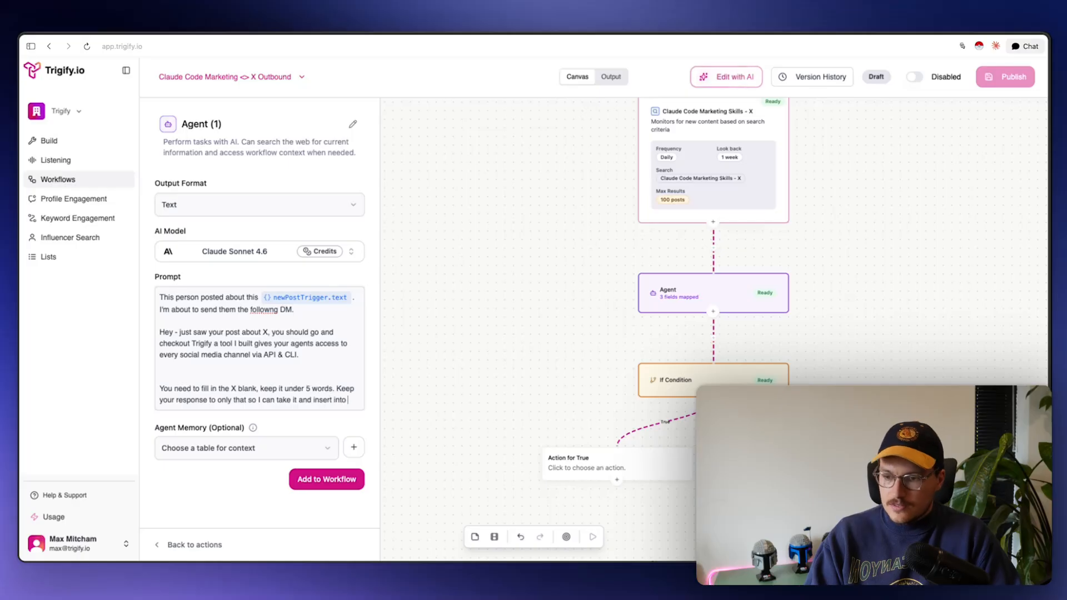
text(a message)
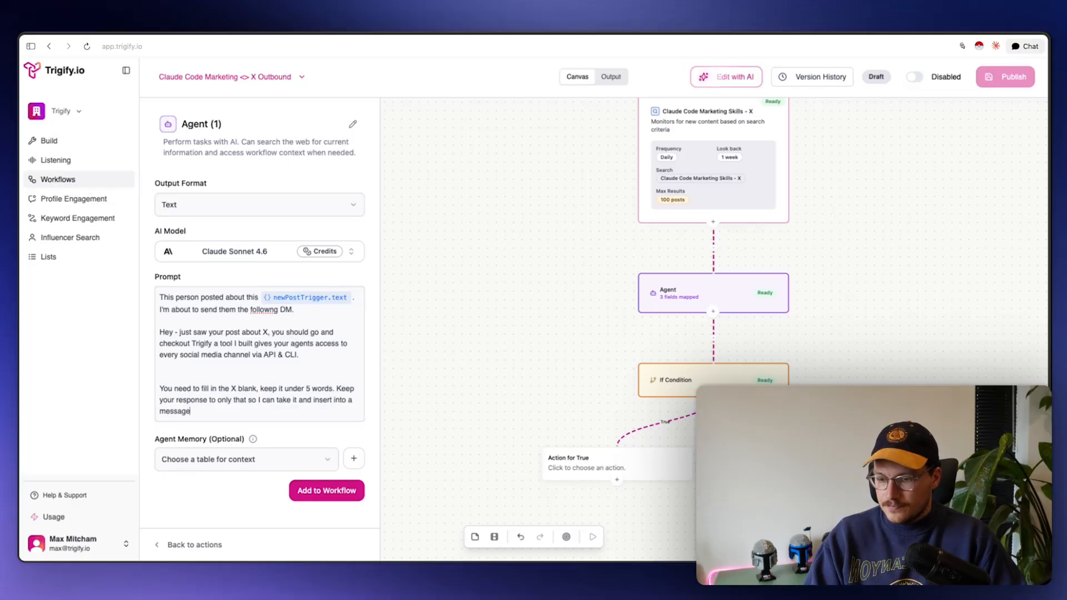
Add Agent (1) to the workflow and test the flow on the first SaaS-building sample post
click(348, 489)
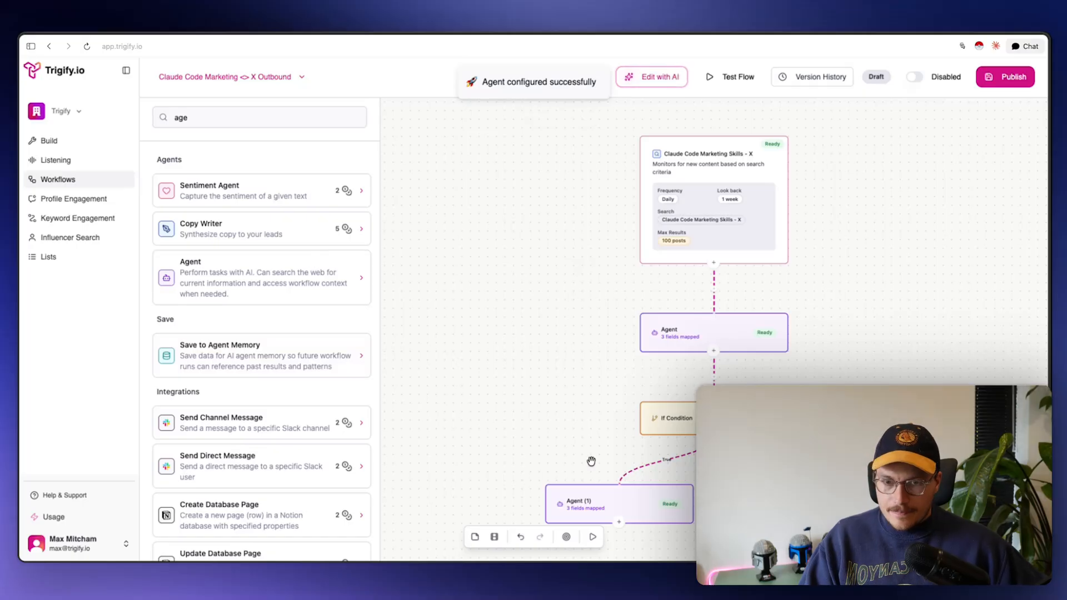
drag(591, 460, 572, 321)
click(738, 77)
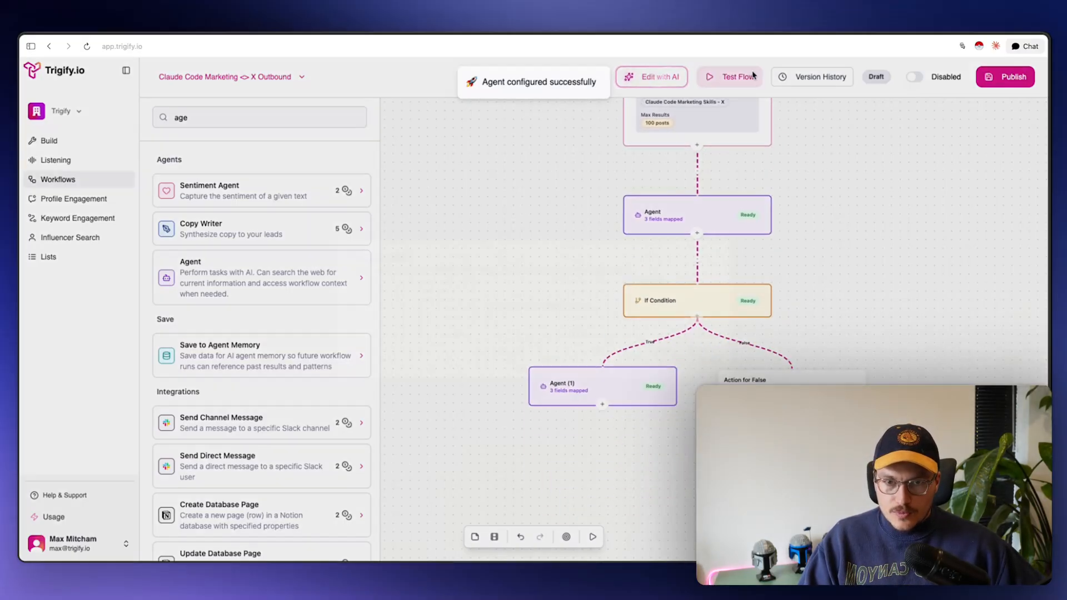
click(605, 308)
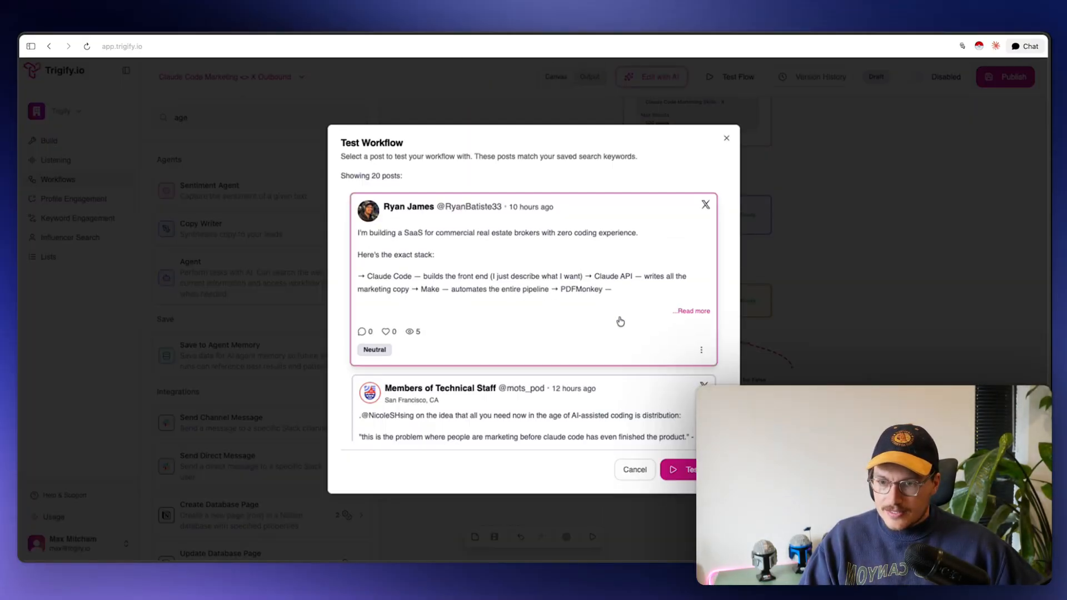
click(680, 469)
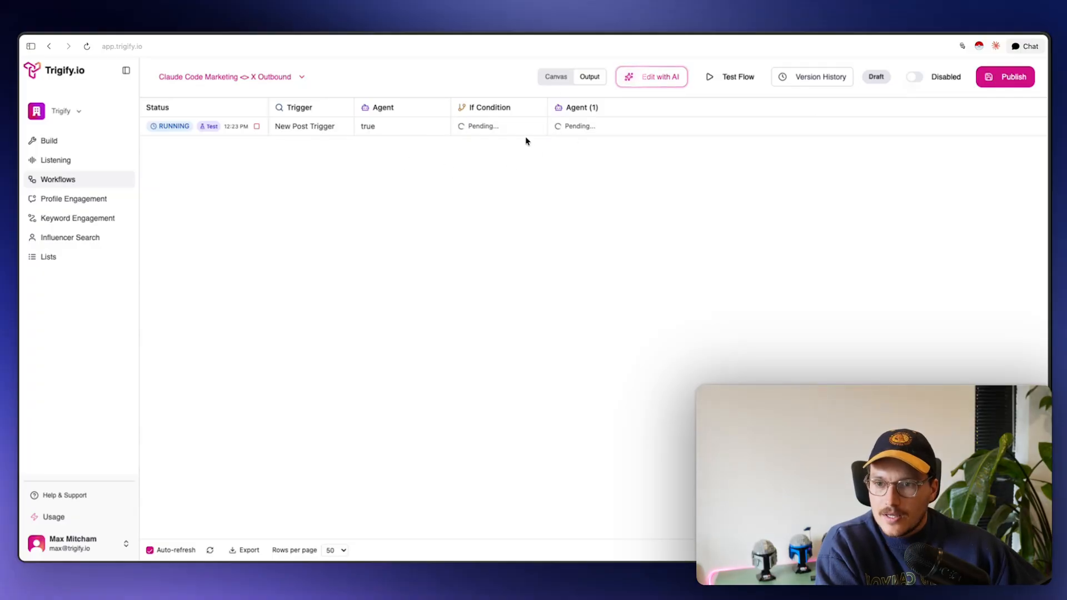
Check the Agent output (true) and the Agent (1) output ('building a SaaS with no code'), then return to the canvas
click(417, 130)
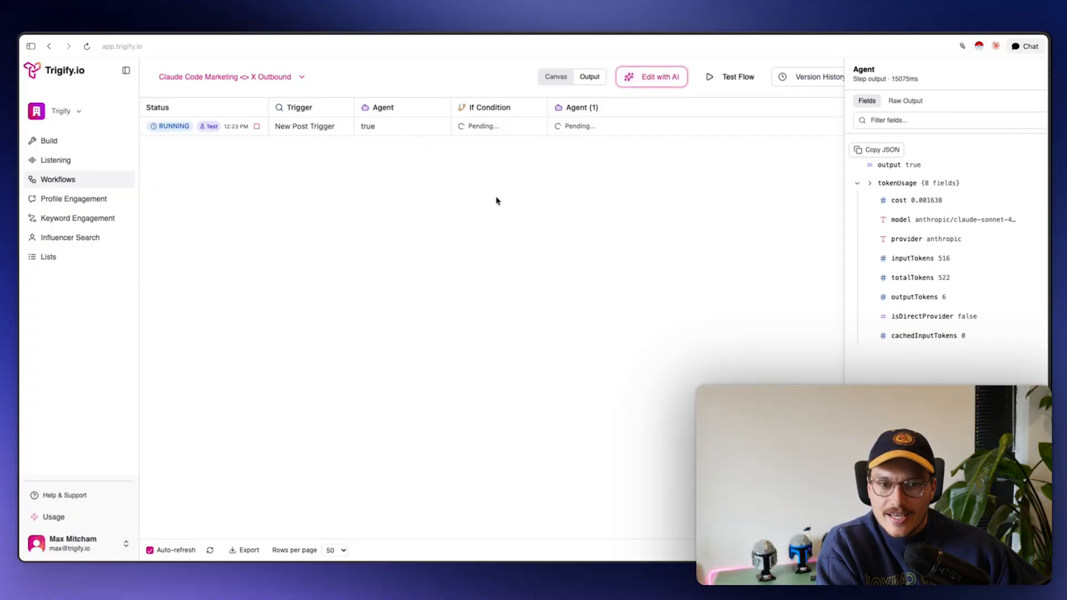
click(478, 260)
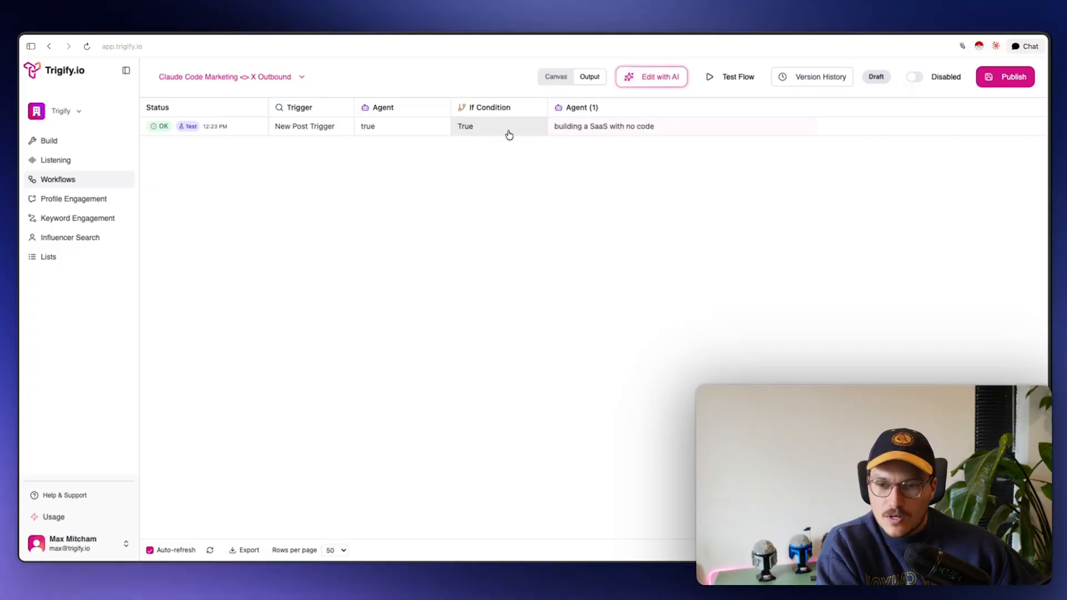
click(587, 130)
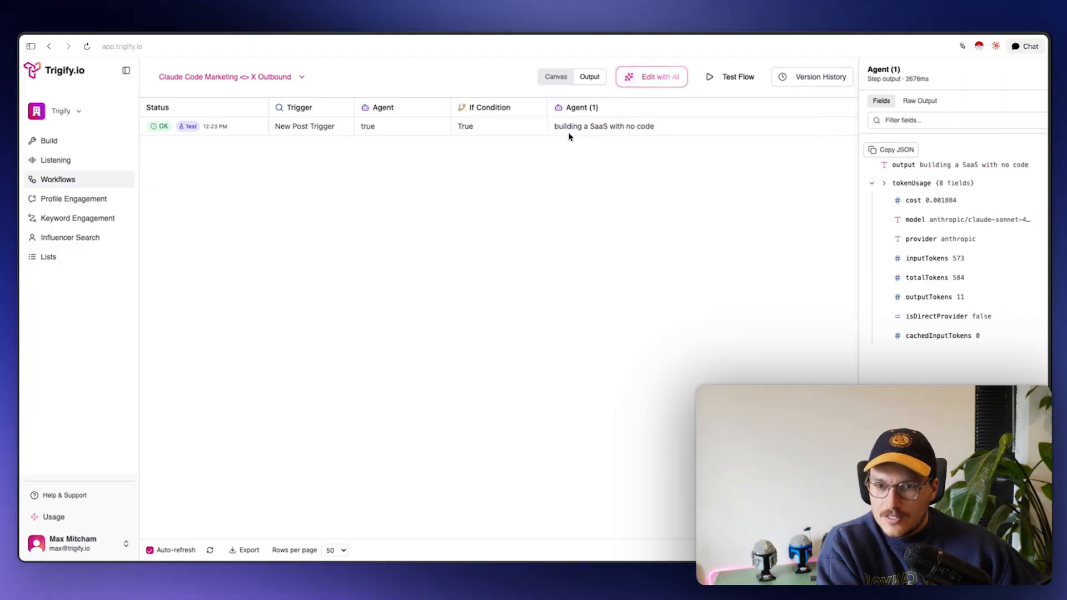
click(597, 175)
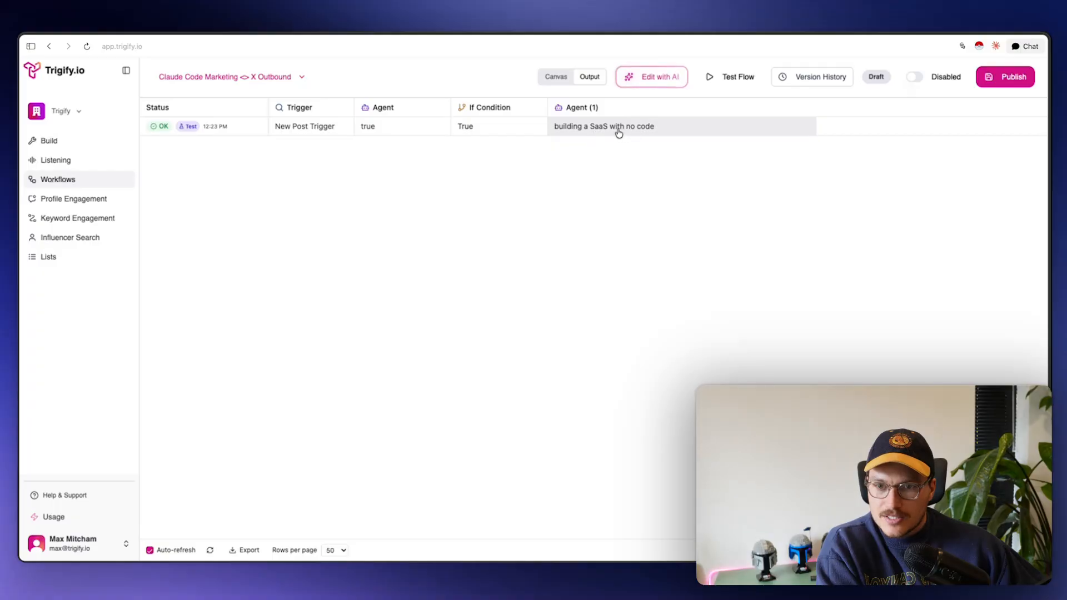
click(544, 79)
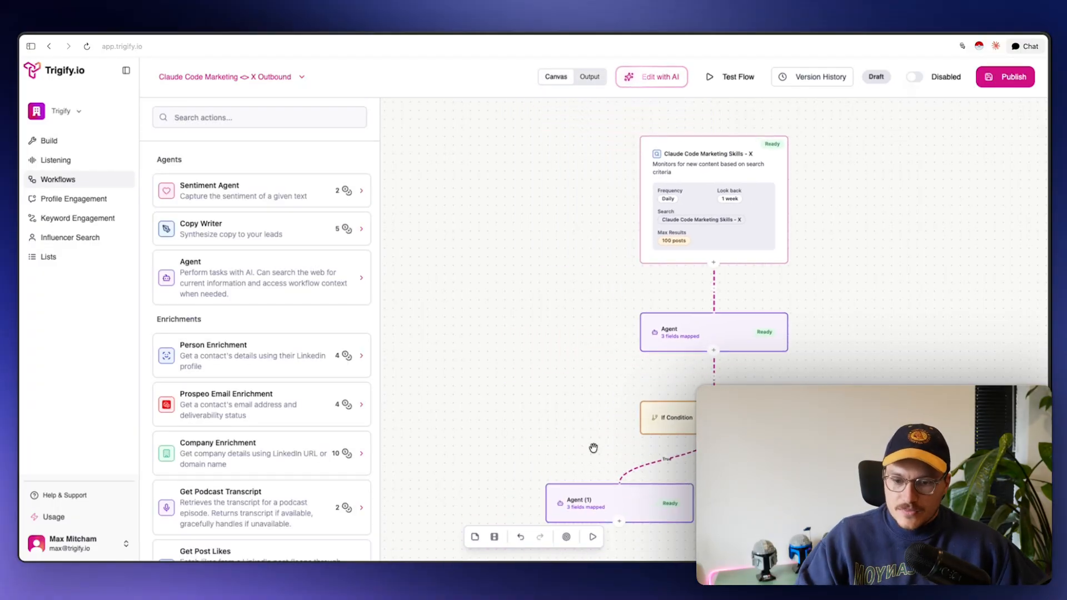
Add a Lookup User step below Agent (1) that uses the Author Username variable
click(621, 313)
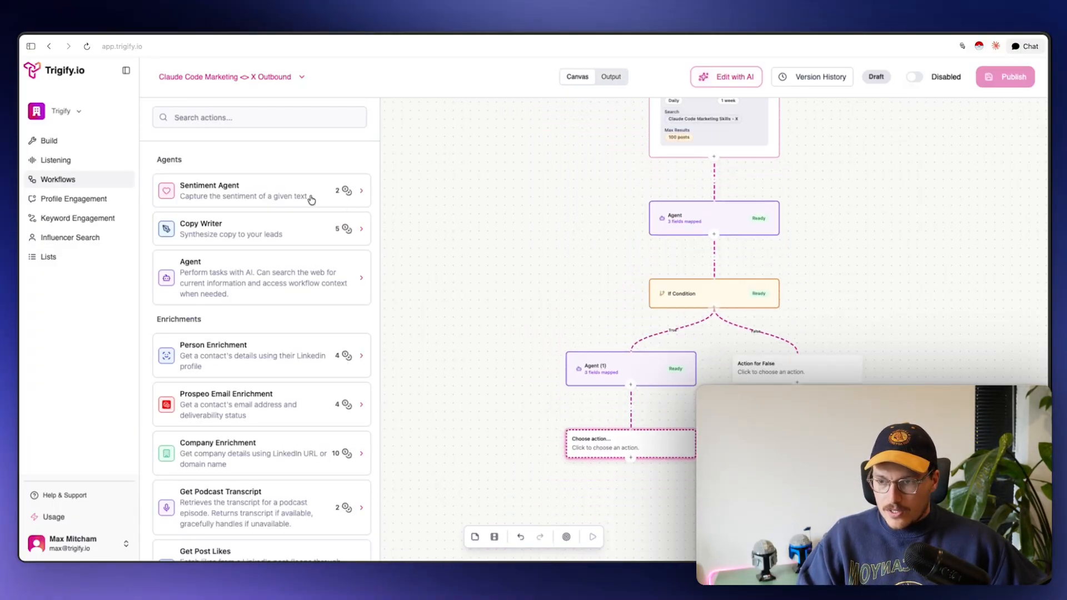
click(251, 124)
text(look)
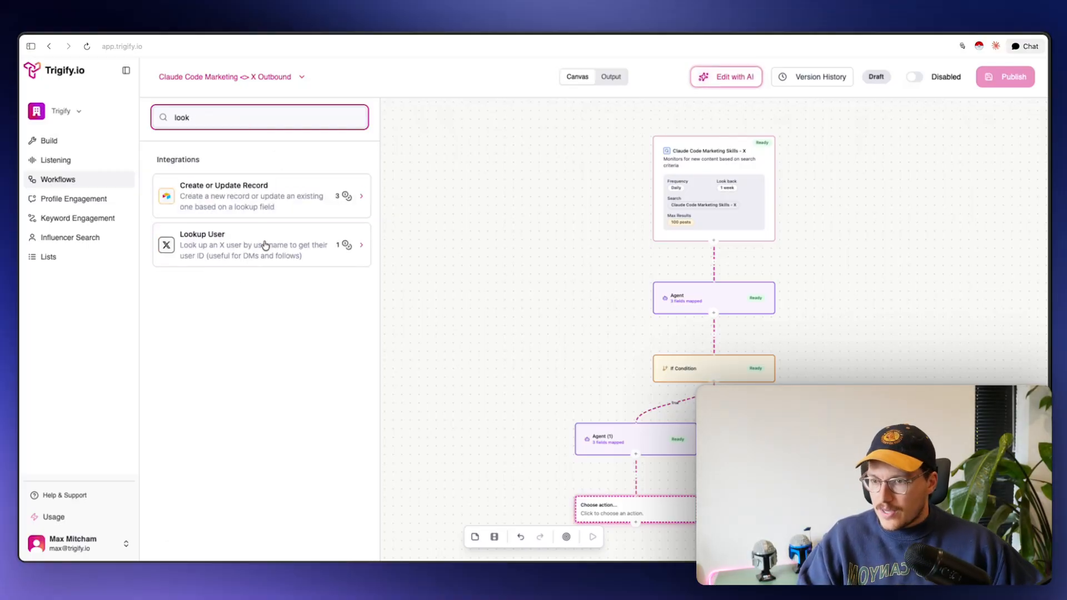
click(266, 245)
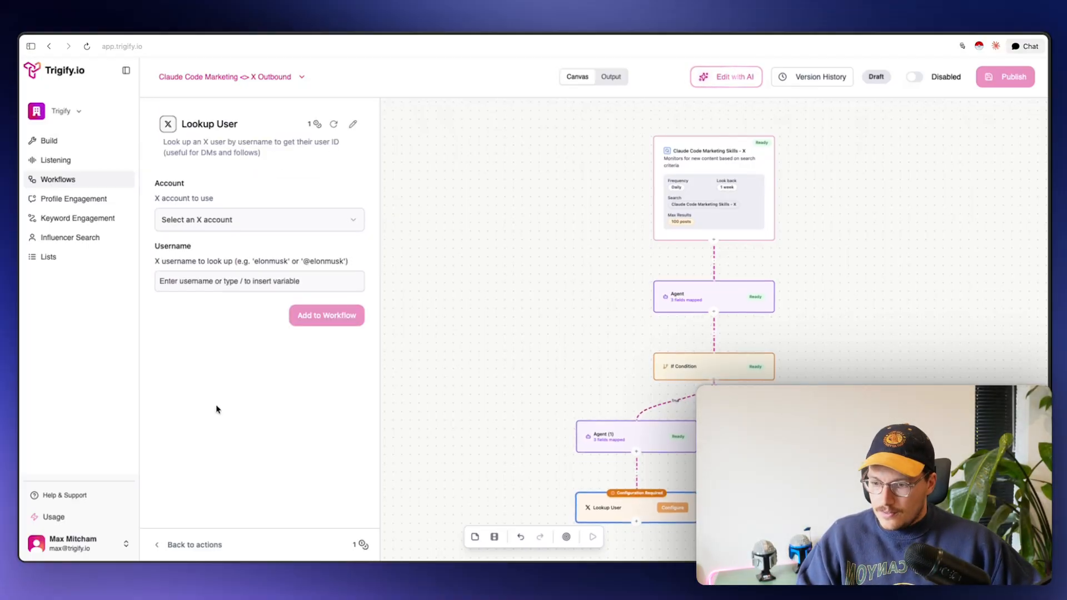
text(/)
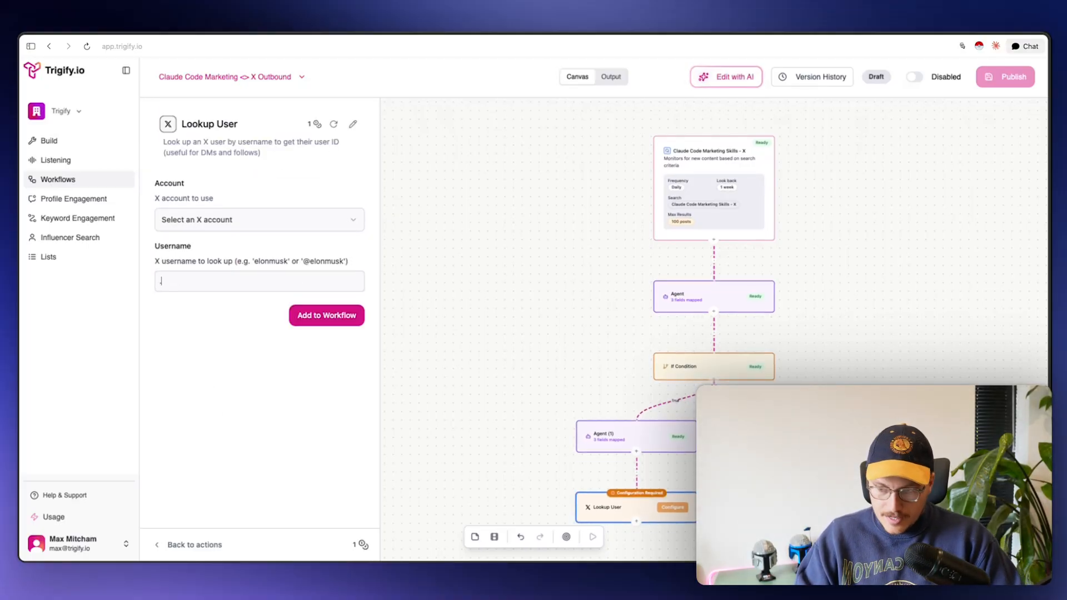
key(BackSpace)
text(/user)
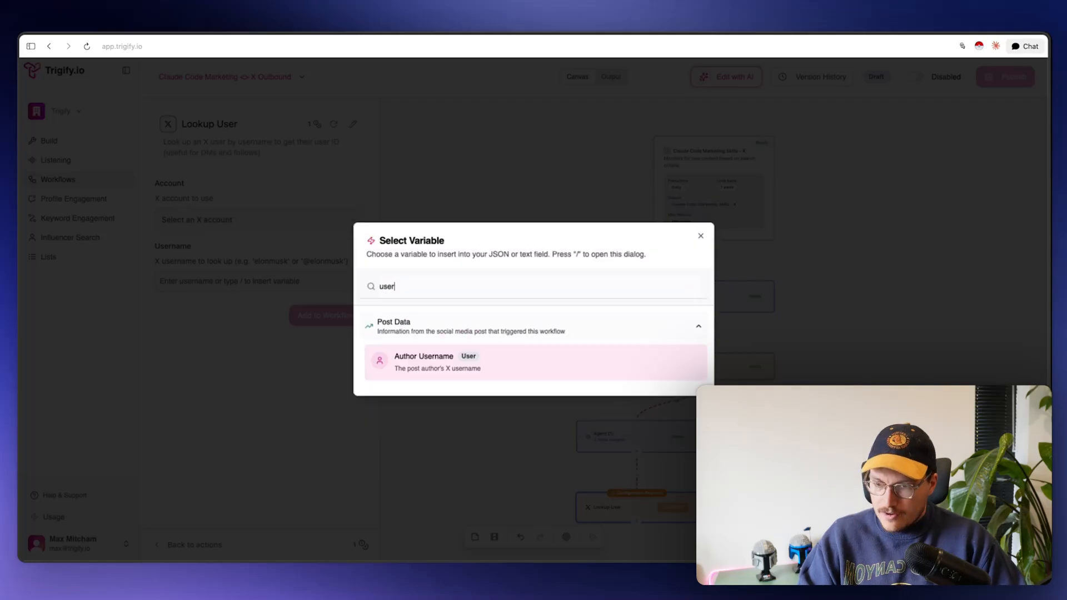
click(443, 358)
click(332, 321)
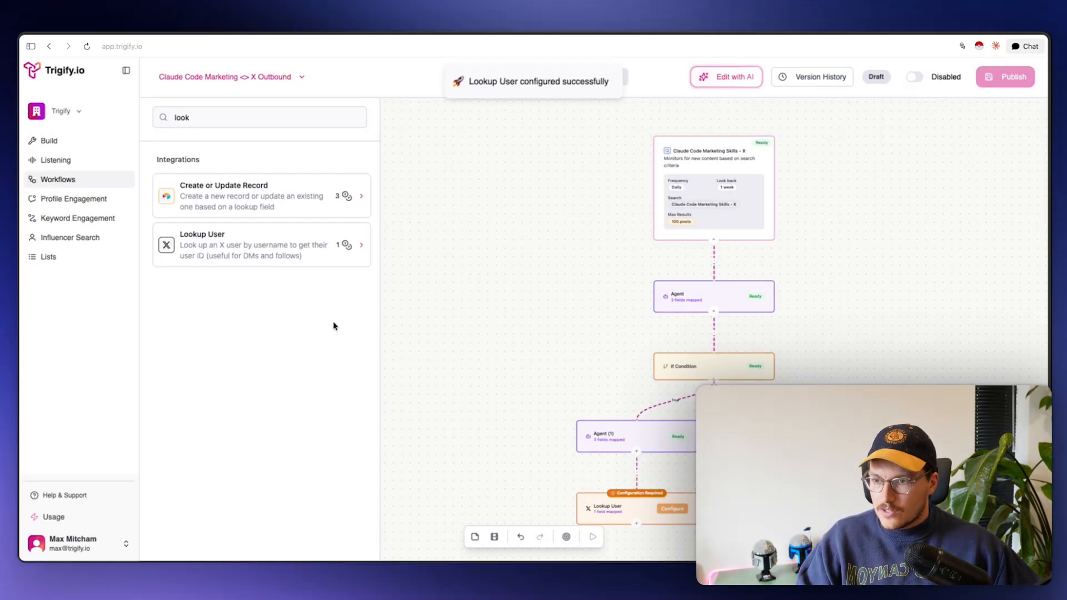
Add an empty action slot below the Lookup User step
drag(487, 370, 503, 255)
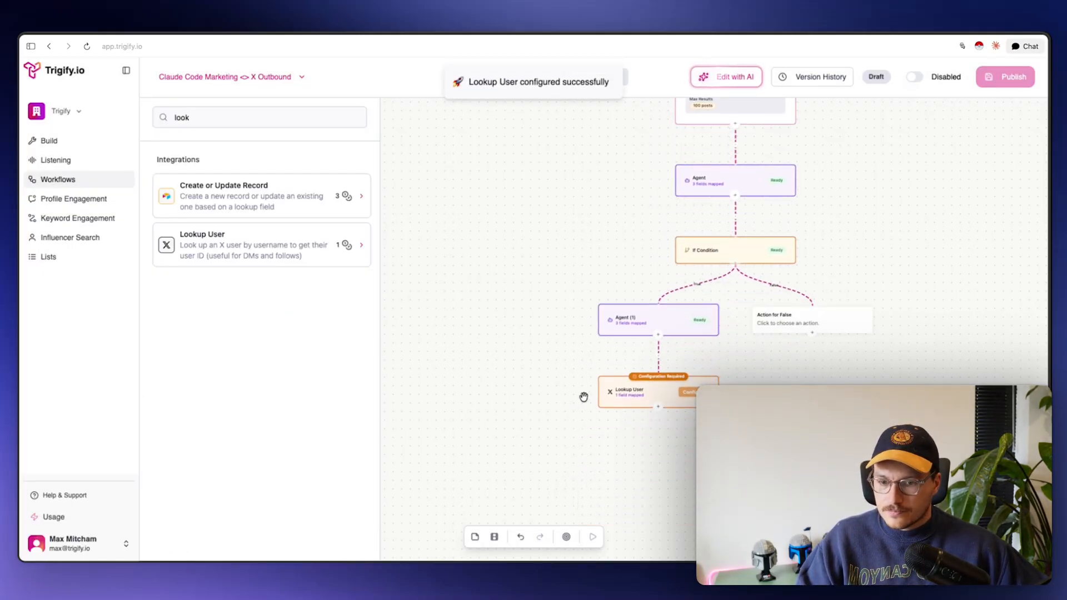
click(640, 390)
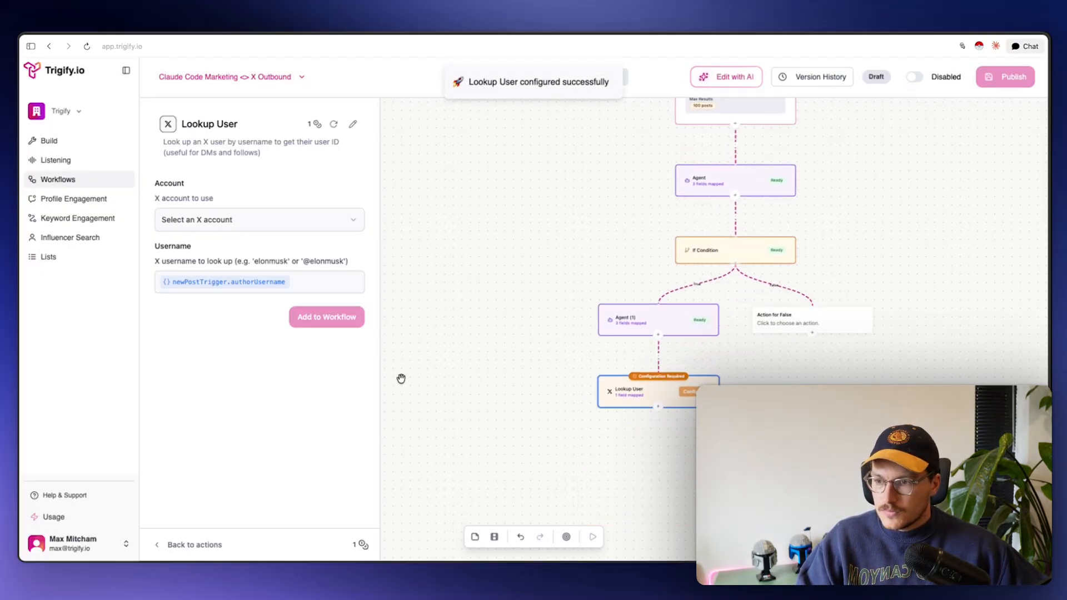
click(658, 407)
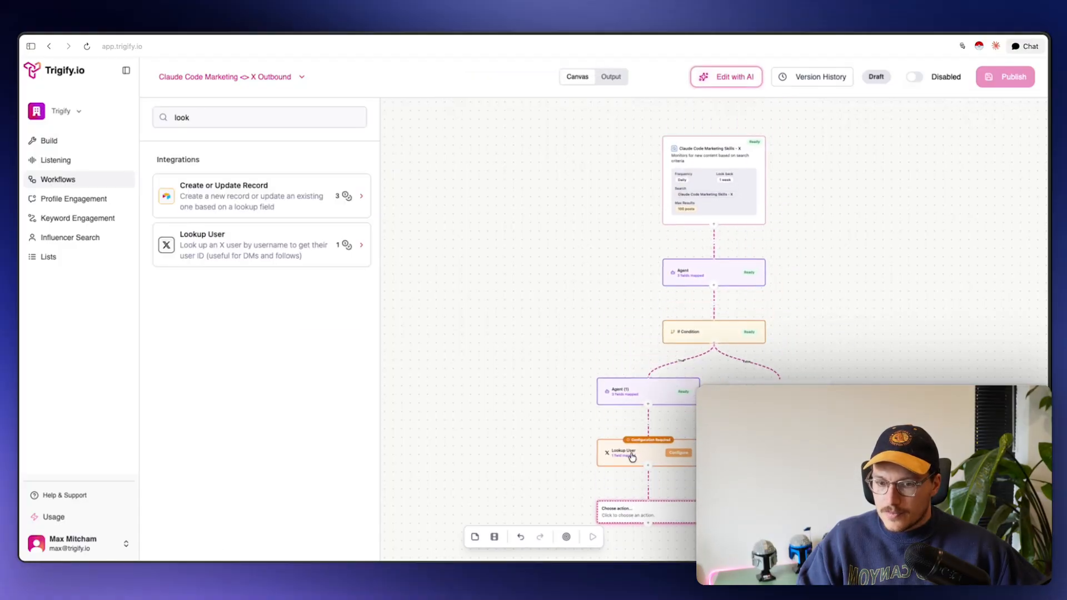
Add a Send Direct Message step using the connected X account and lookupUser.userId as Participant ID
click(268, 116)
key(super+a)
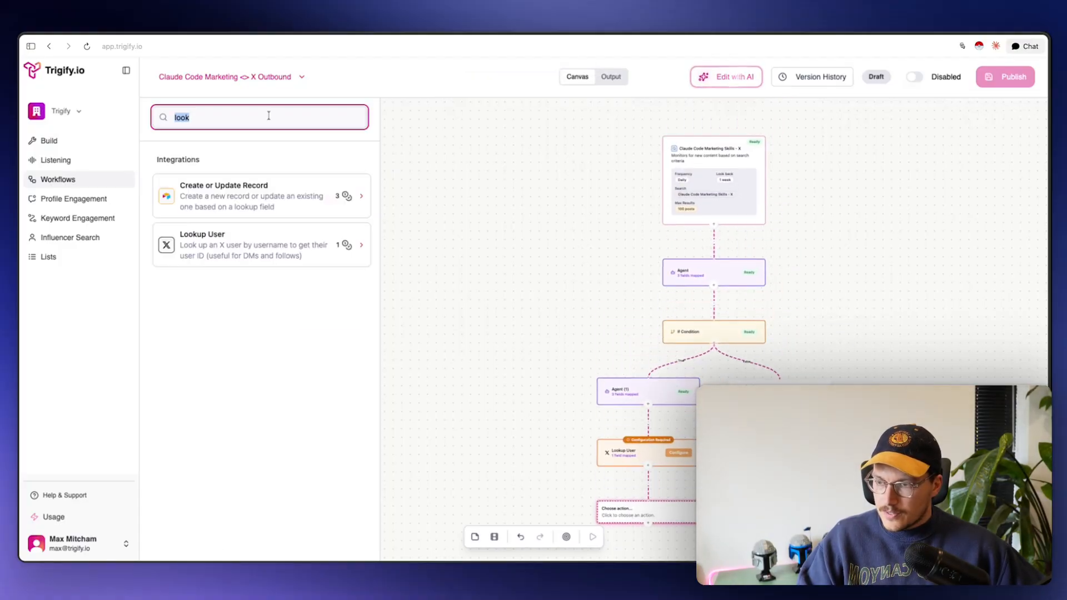
text(dm)
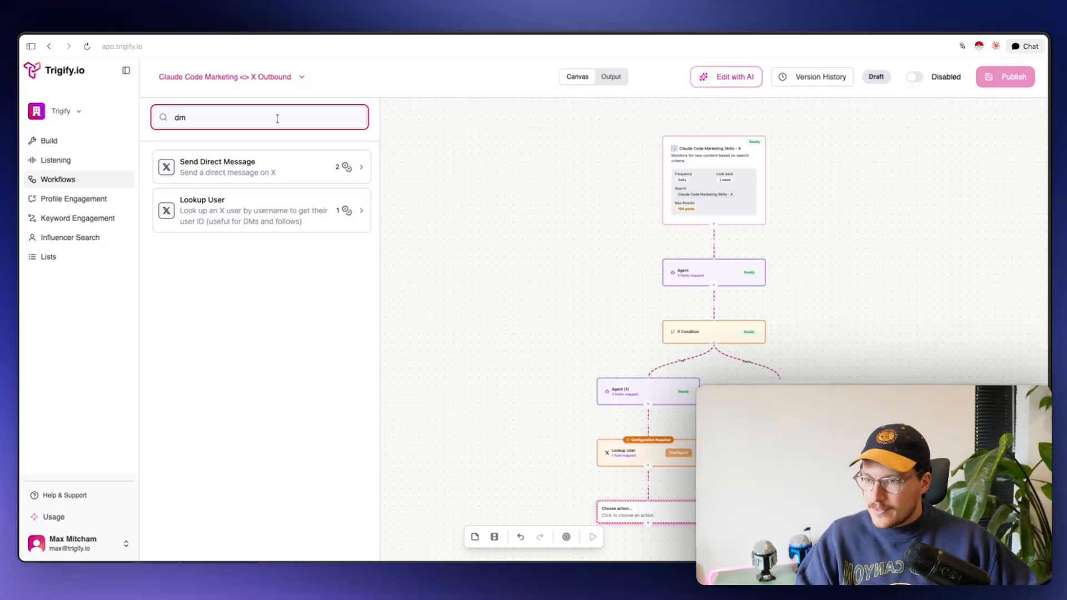
click(263, 168)
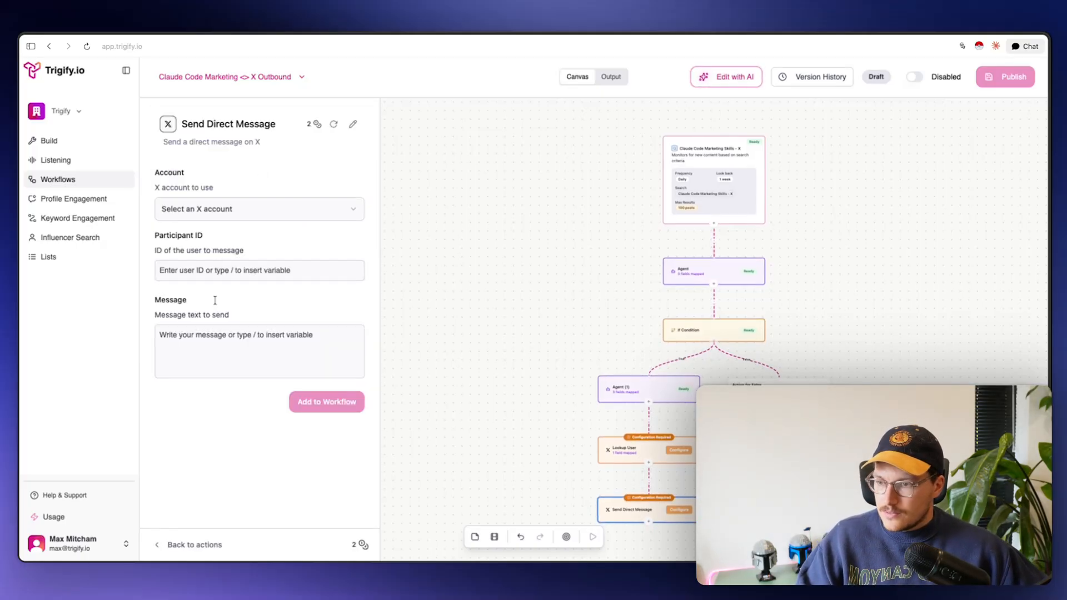
click(219, 210)
click(215, 242)
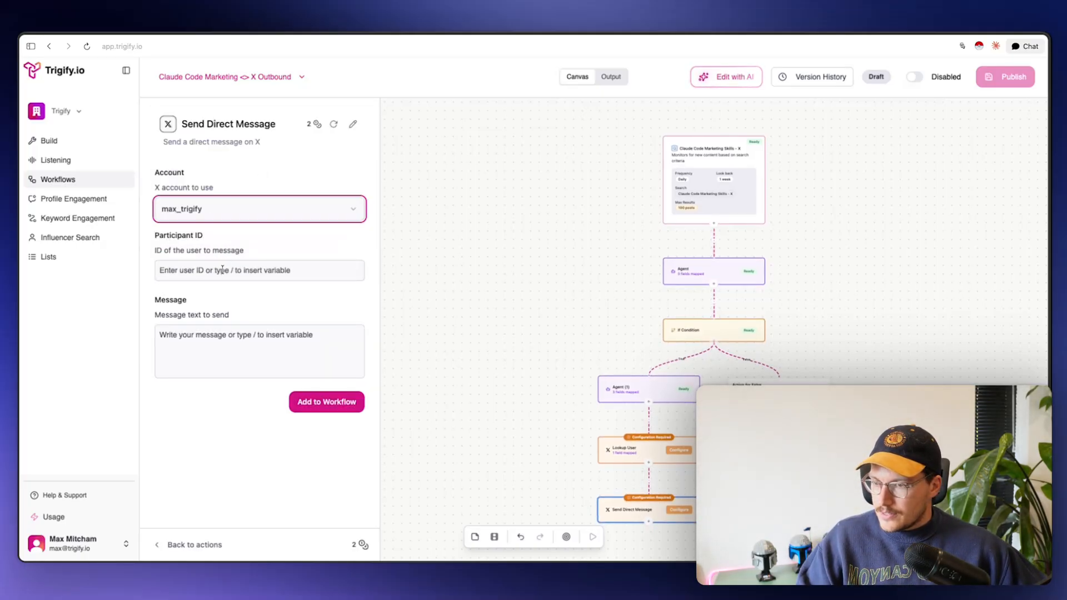
click(221, 275)
key(slash)
text(id)
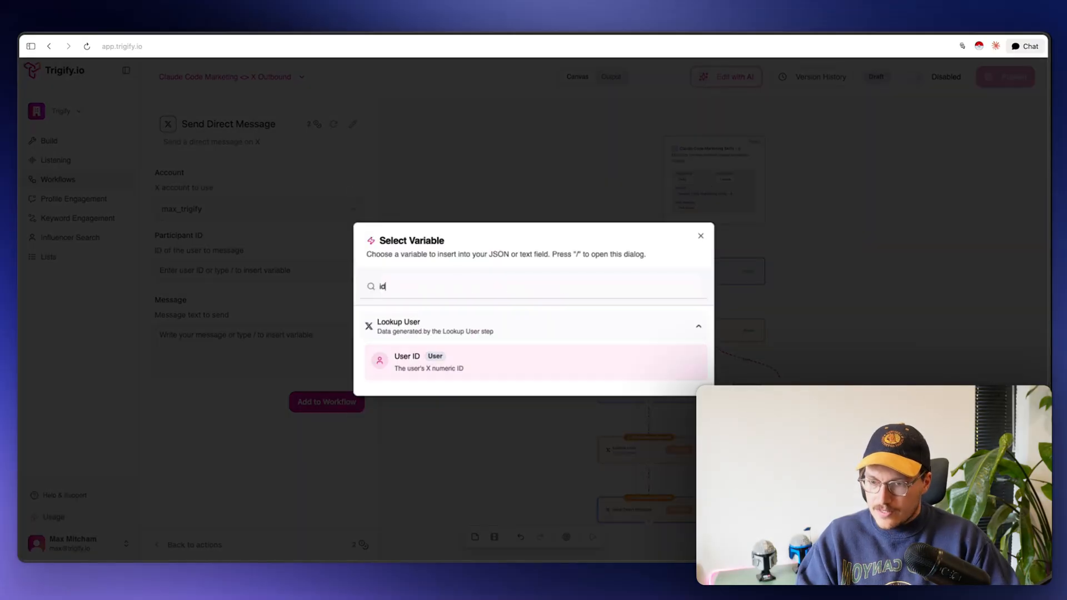
click(430, 364)
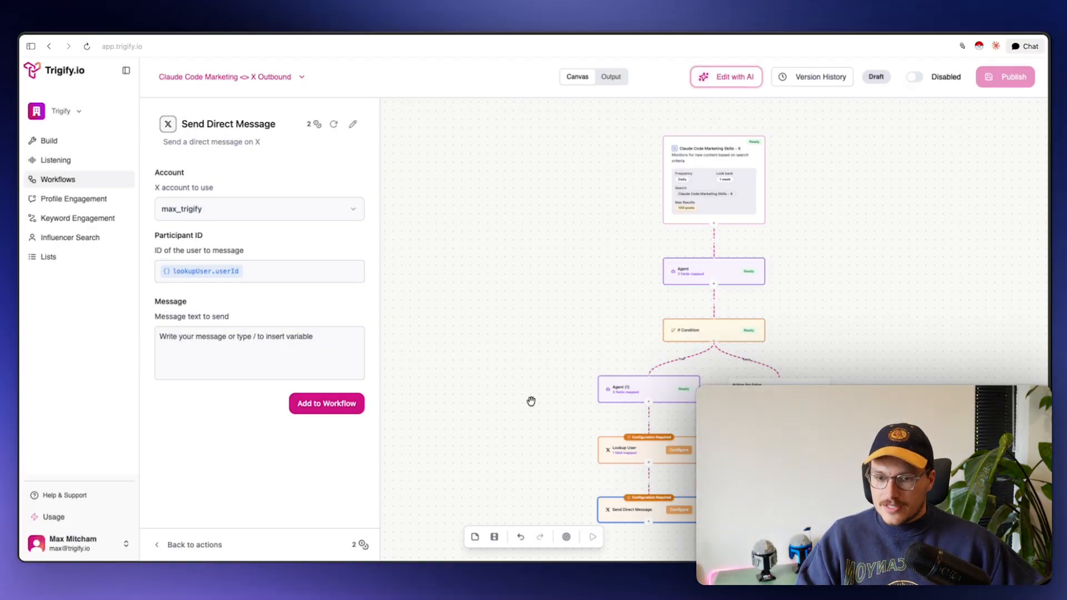
Open Agent (1)'s settings, leaving the direct message settings without saving
click(664, 390)
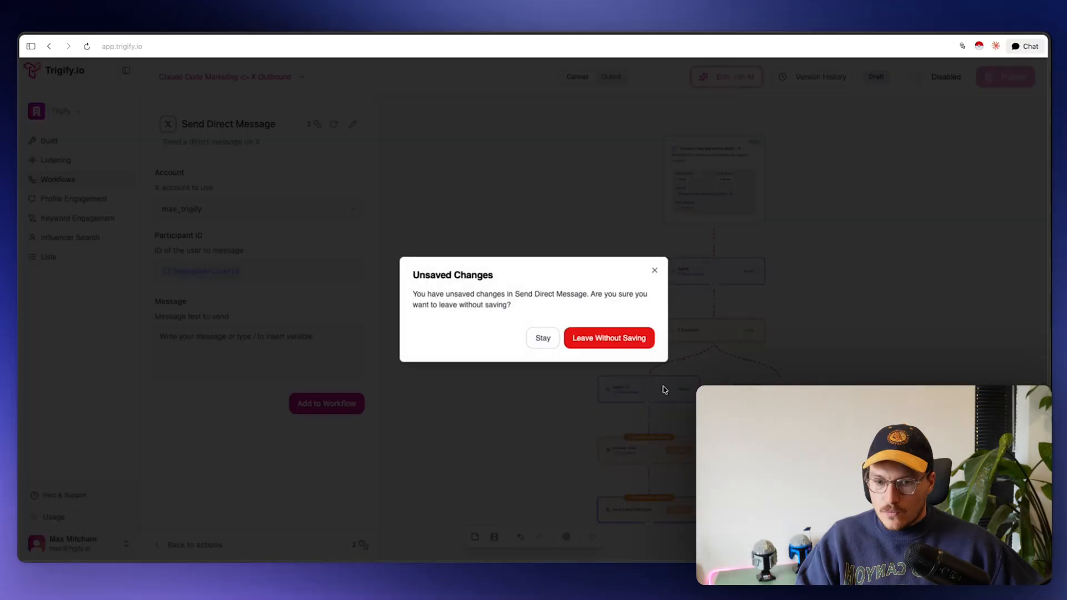
click(653, 268)
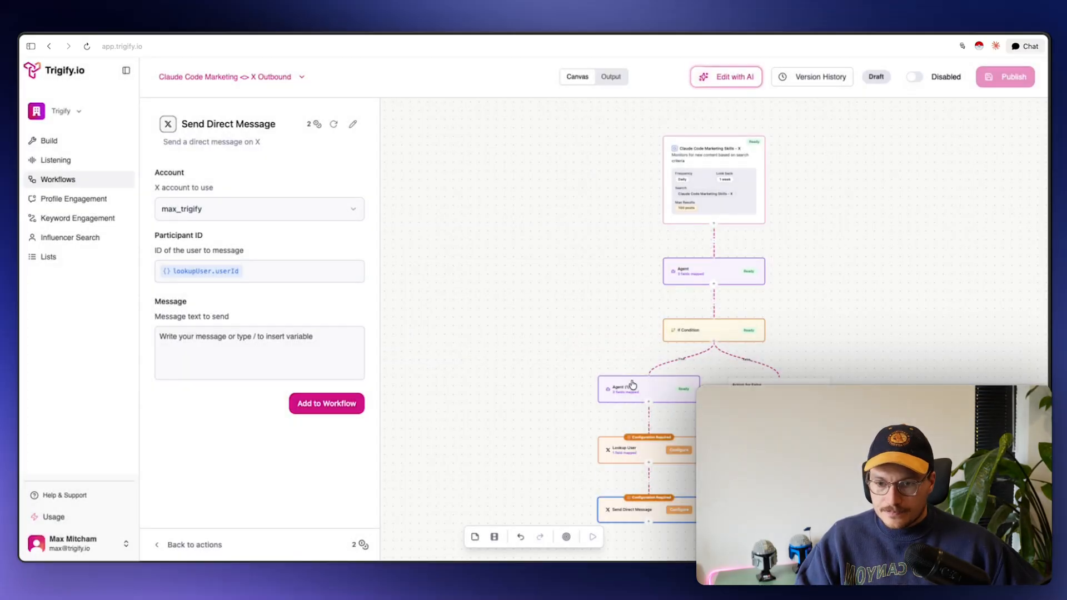
click(661, 393)
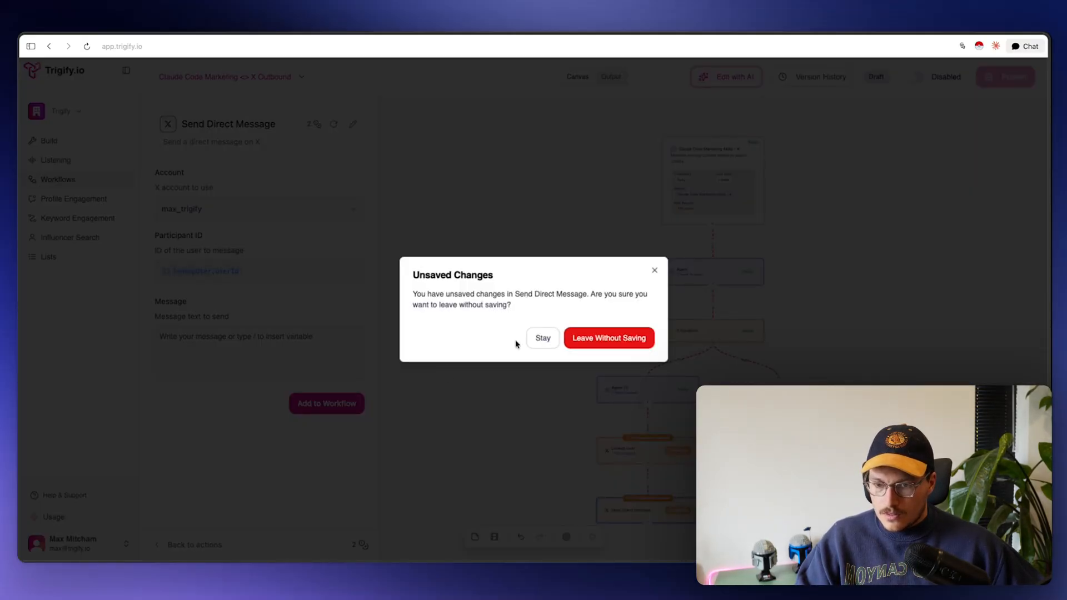
click(598, 339)
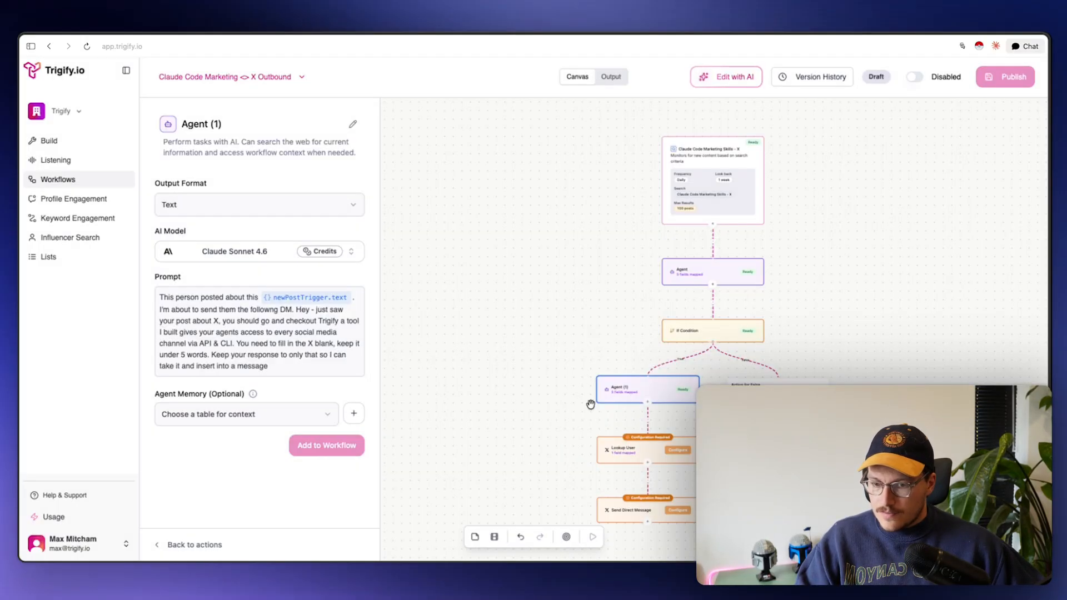
Copy the sample DM text from the Agent (1) prompt into the direct message's Message field
click(281, 365)
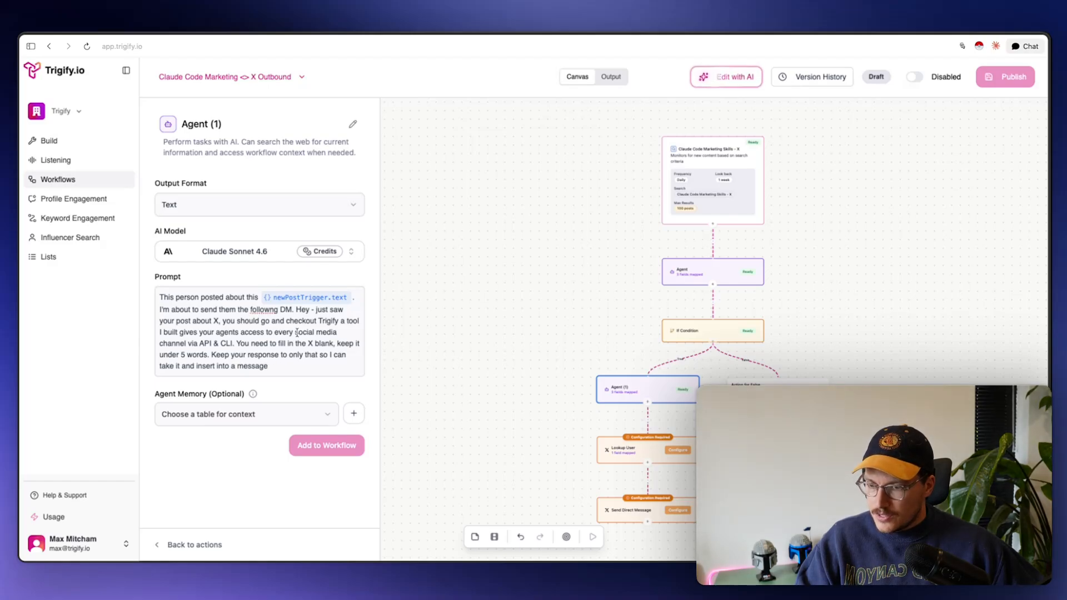
drag(295, 309, 235, 345)
key(super+c)
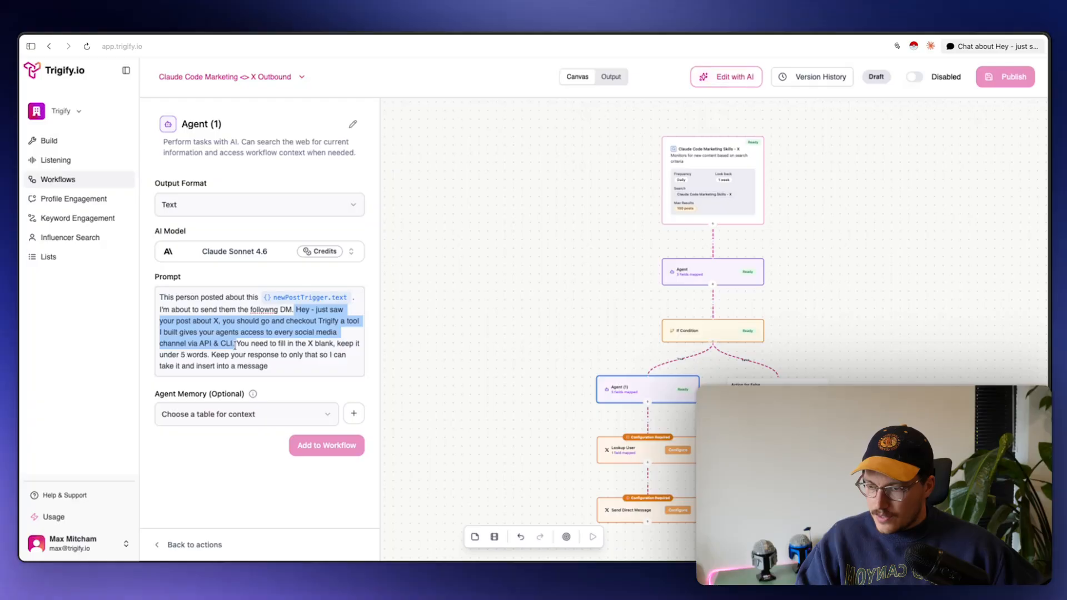
click(617, 510)
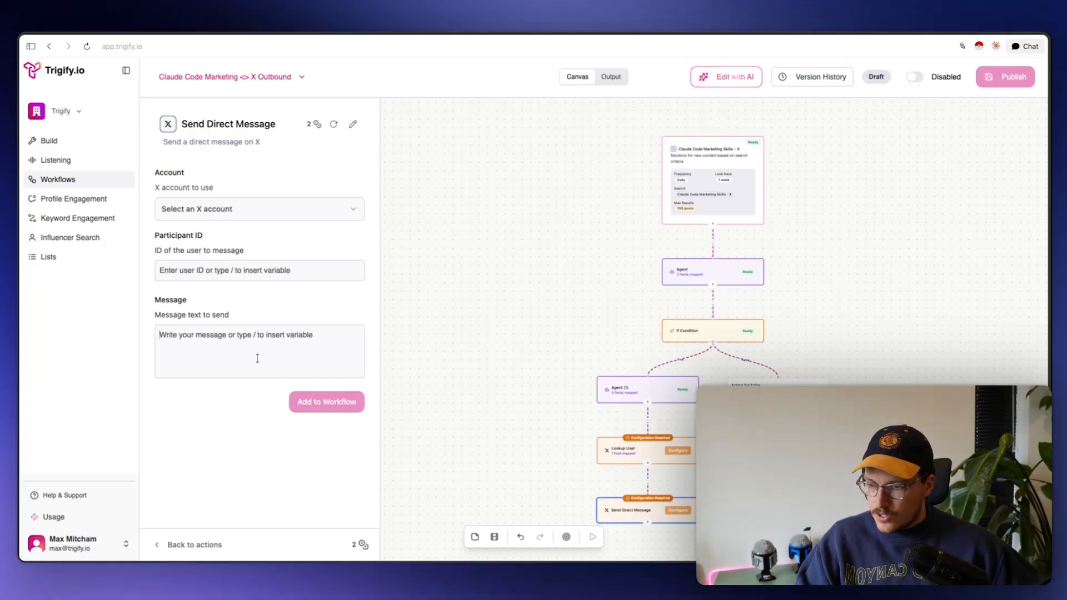
key(super+v)
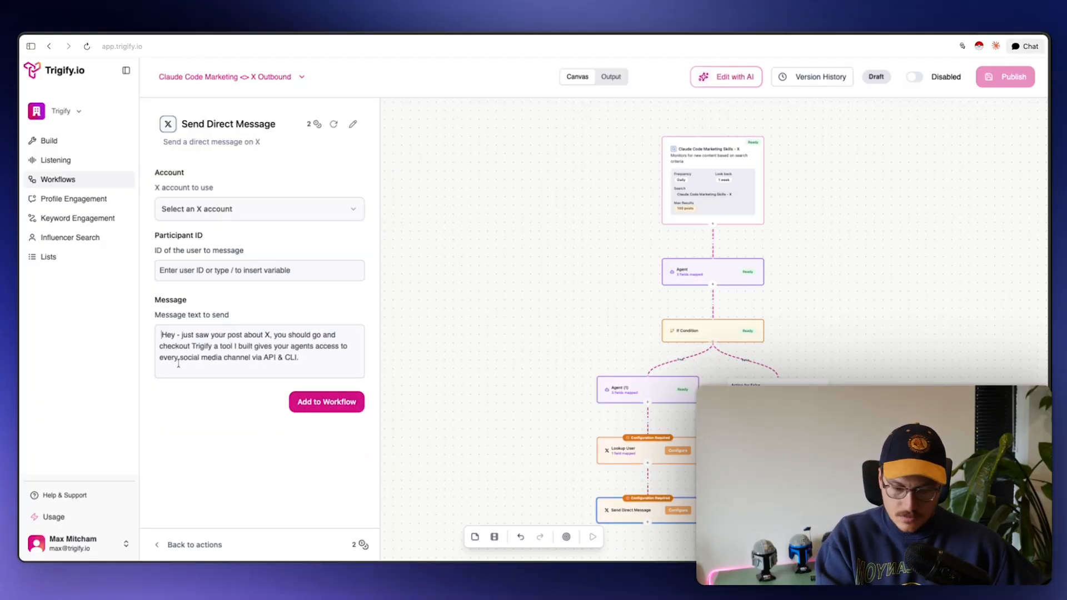
Replace the placeholder X with the agent(1).output variable and save the direct message step
double_click(265, 335)
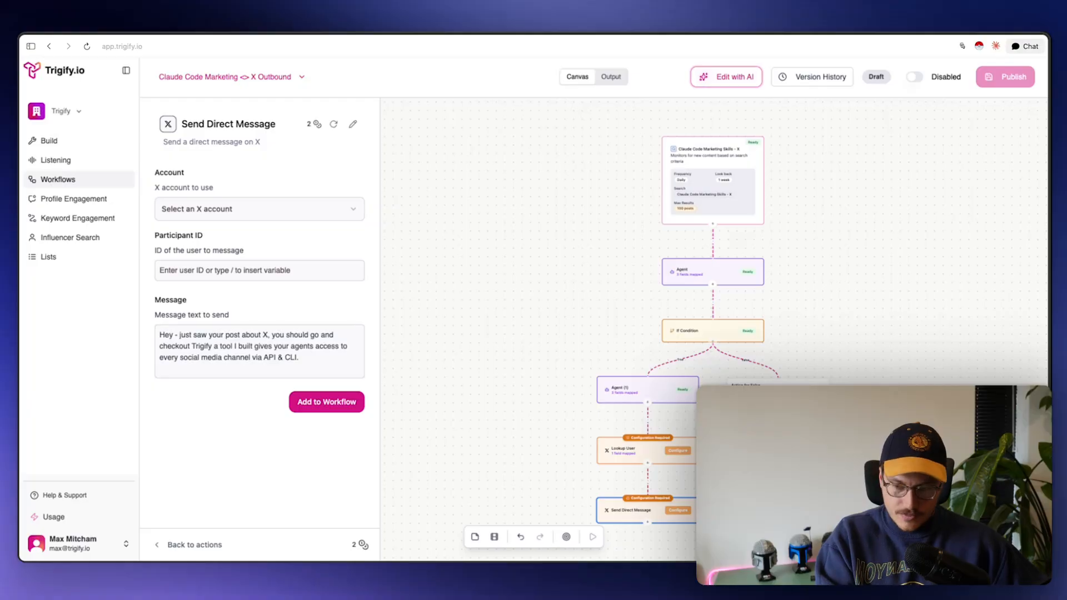
key(BackSpace)
key(slash)
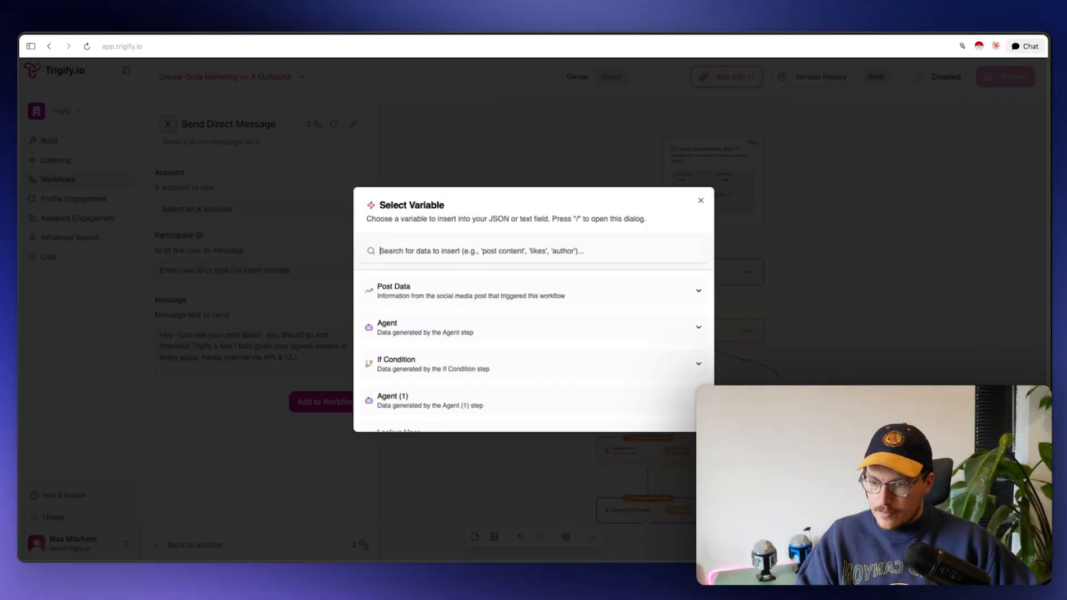
scroll(466, 356, down, 2)
click(466, 369)
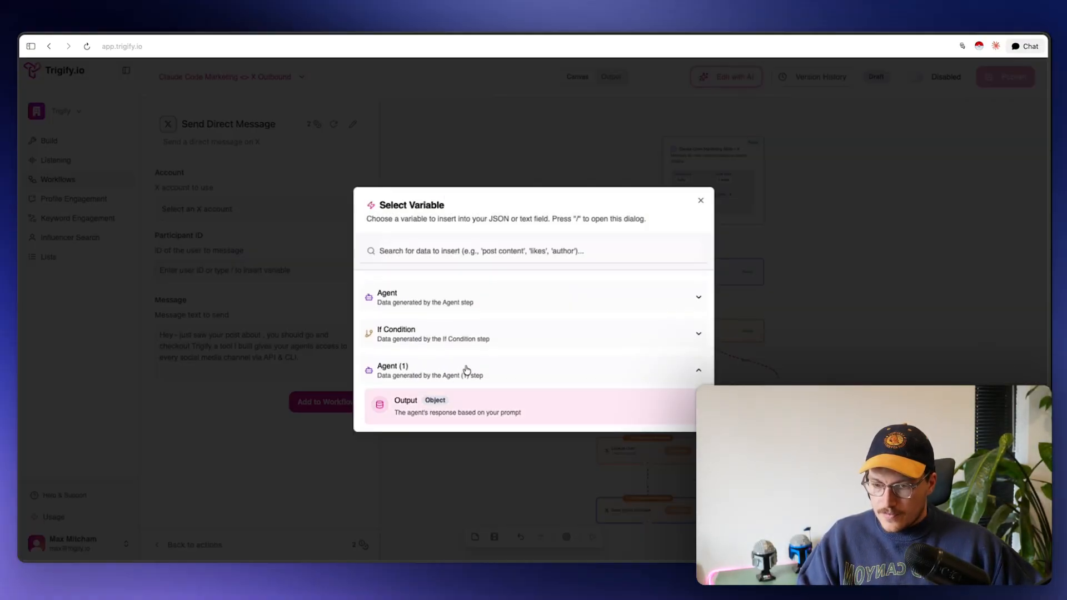
click(455, 405)
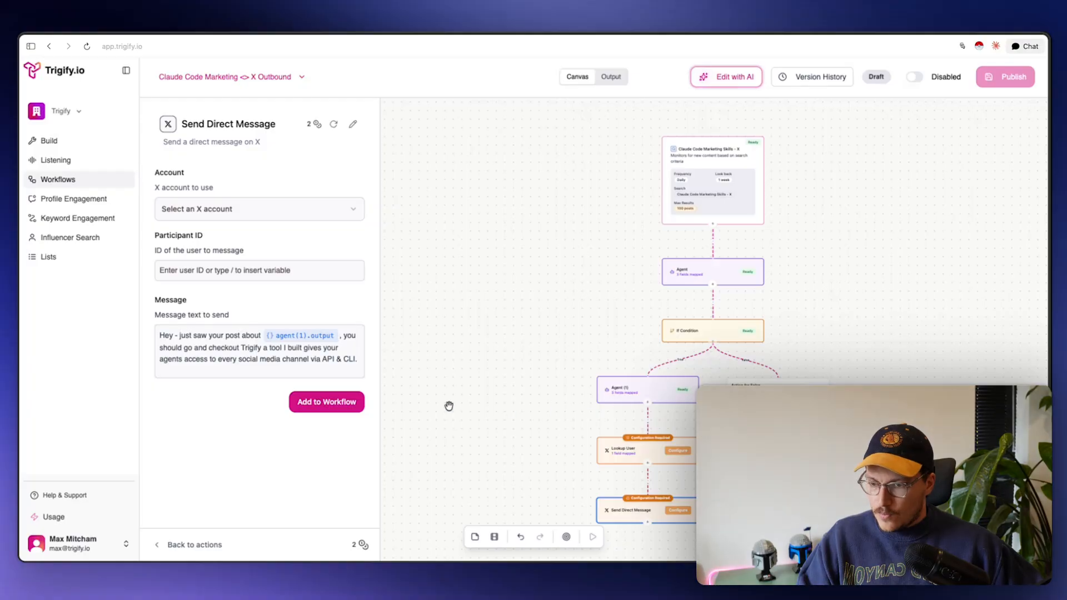
key(BackSpace)
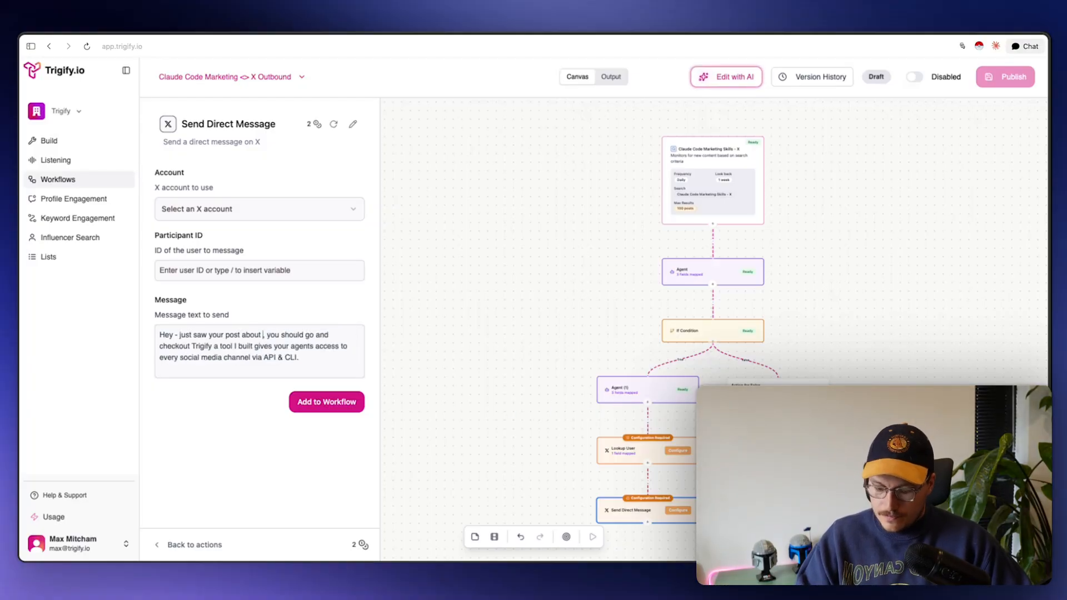
key(ctrl+z)
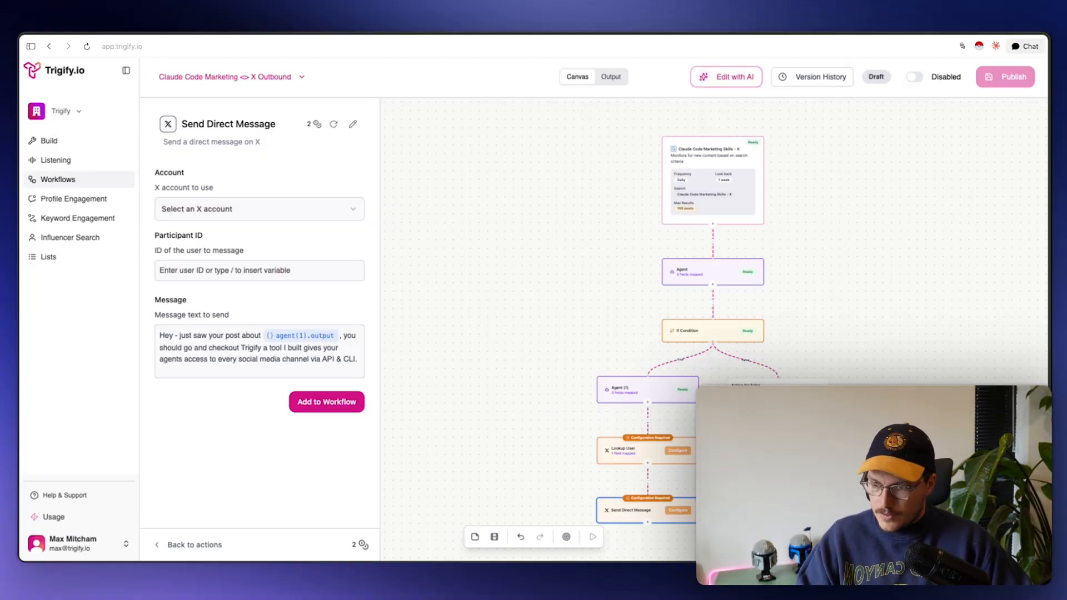
click(337, 408)
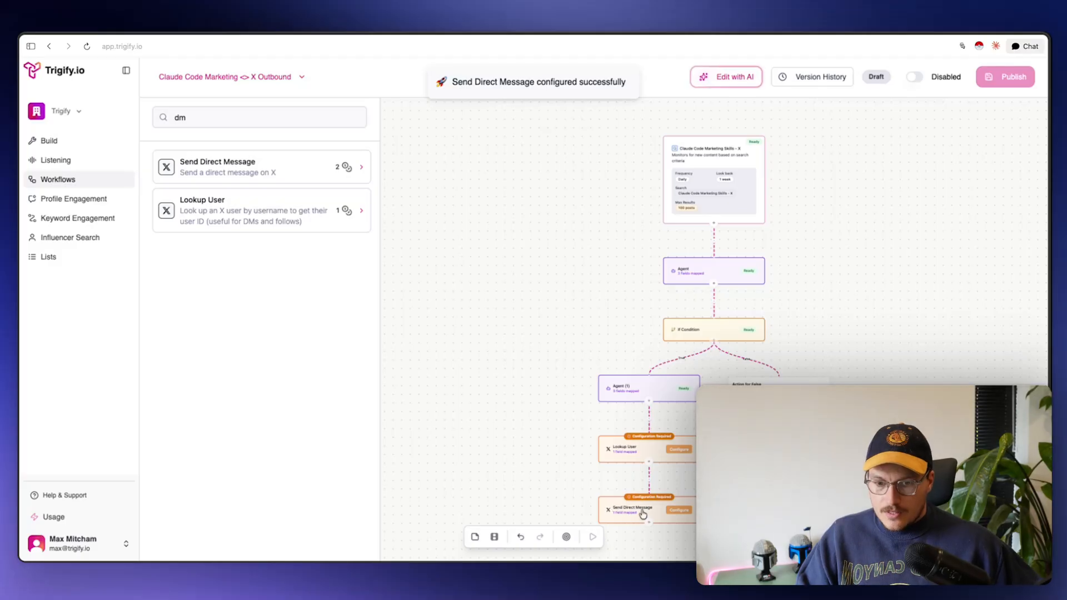
Delete the empty Action for False step from the workflow
drag(776, 470, 759, 457)
scroll(759, 456, down, 1)
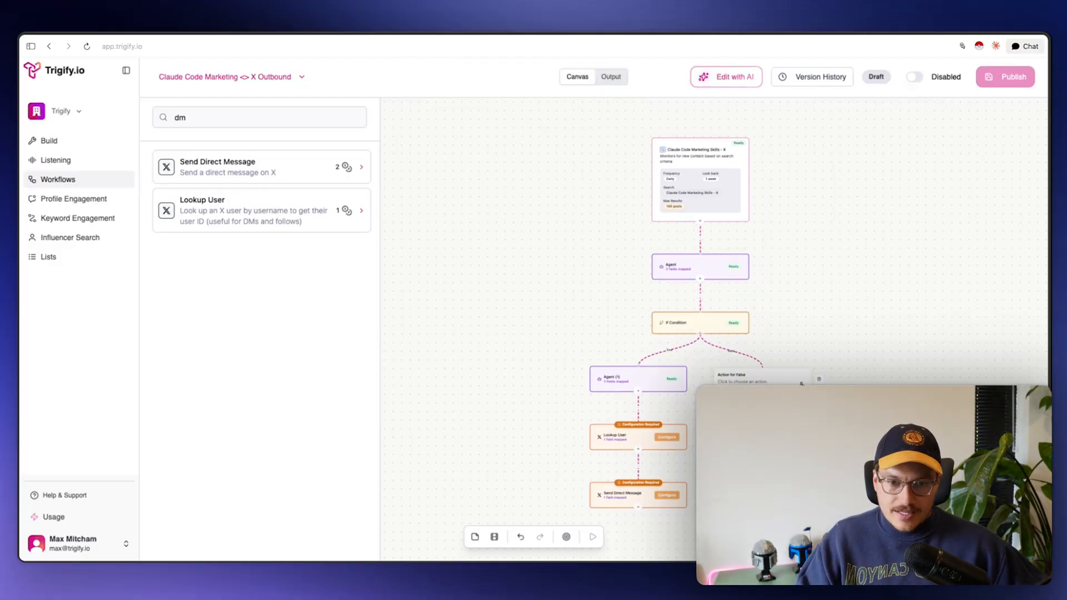
click(819, 379)
click(617, 329)
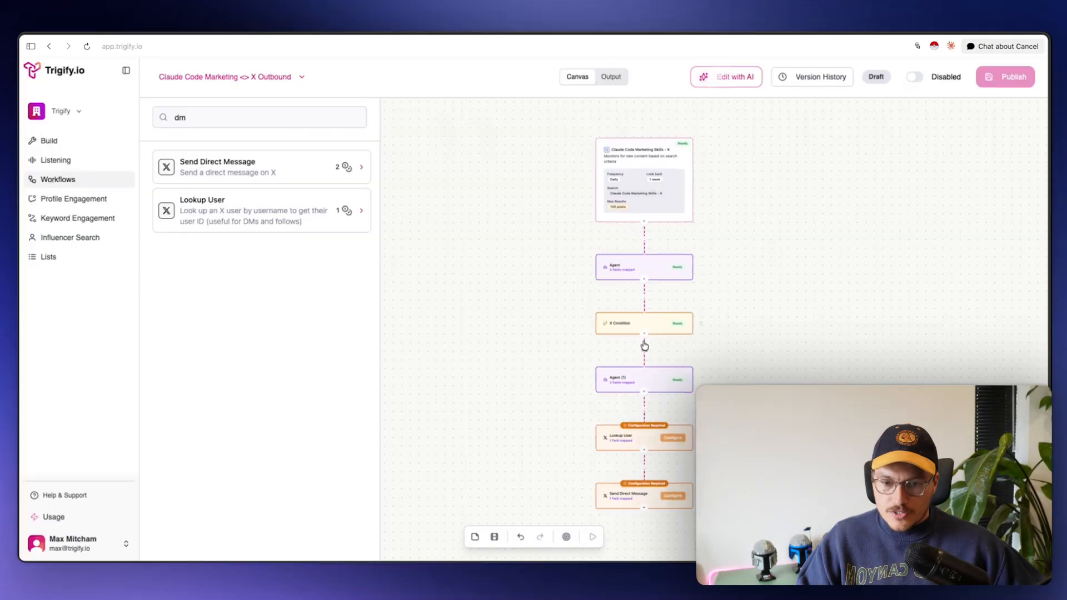
Set the Lookup User step to the connected X account and save it
click(682, 451)
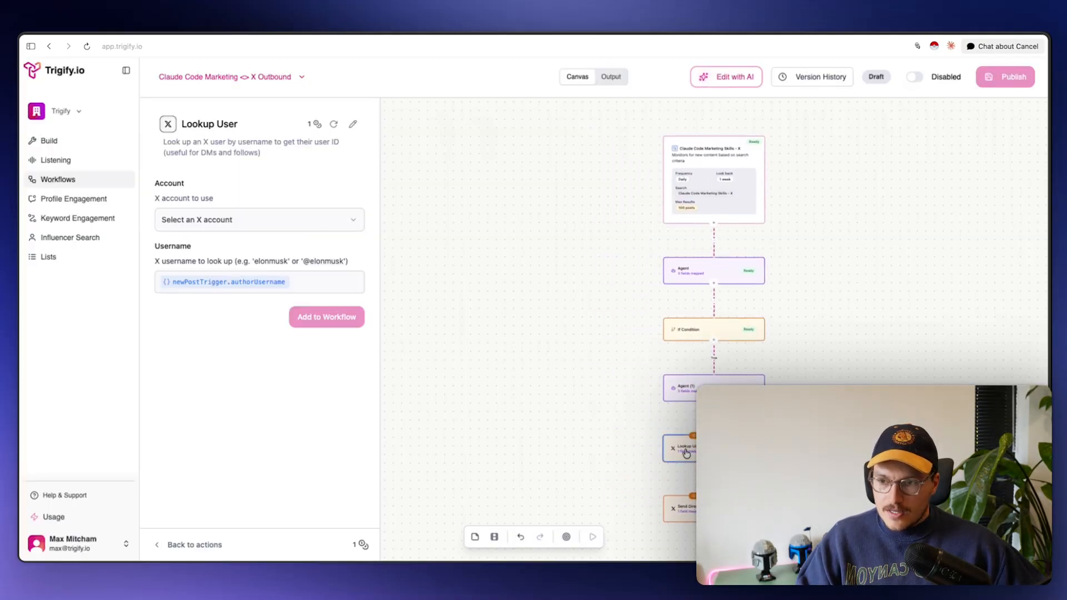
click(180, 213)
click(190, 249)
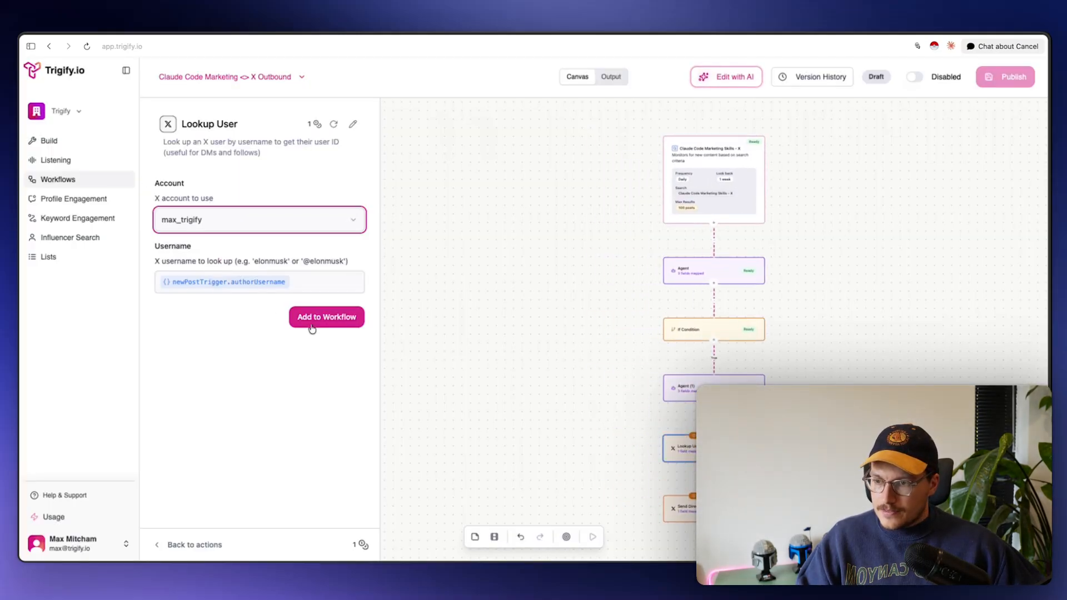
click(311, 323)
Set the direct message's Participant ID to lookupUser.userId and save the step
click(694, 512)
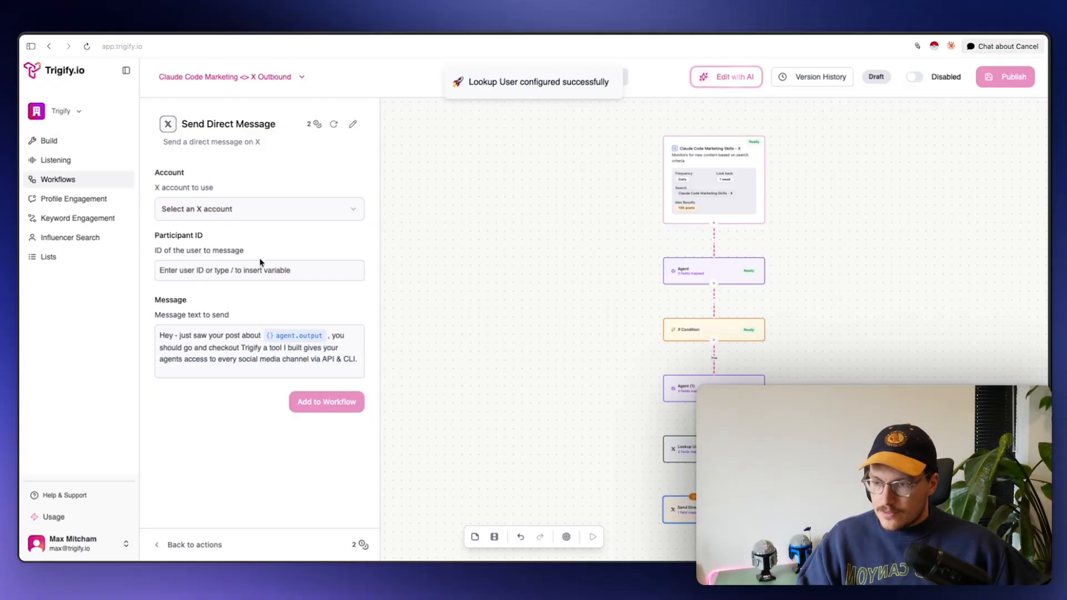
click(248, 274)
text(/id)
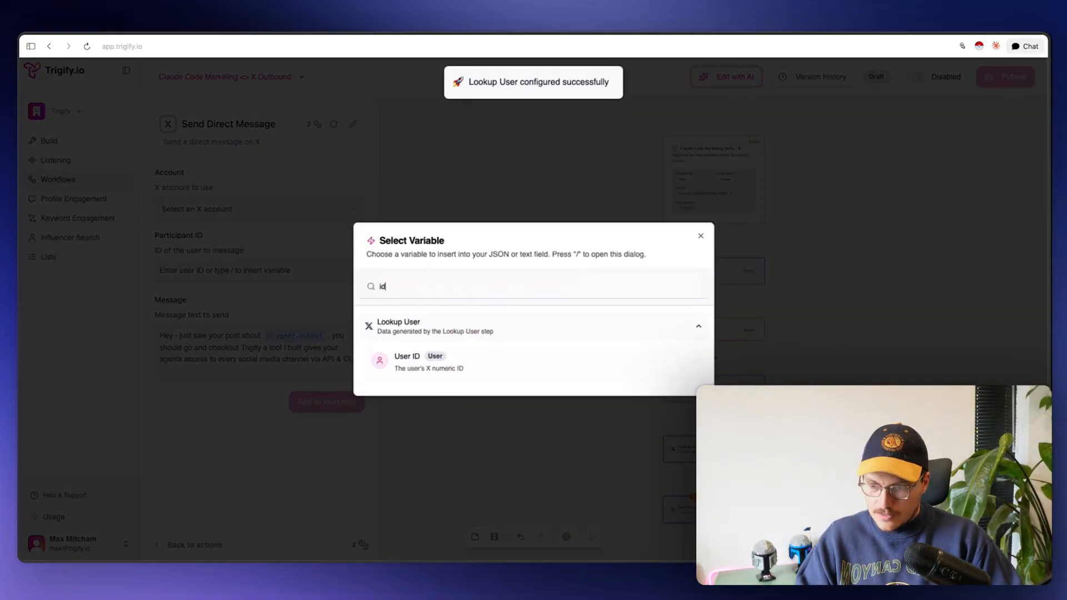
key(Down)
key(Return)
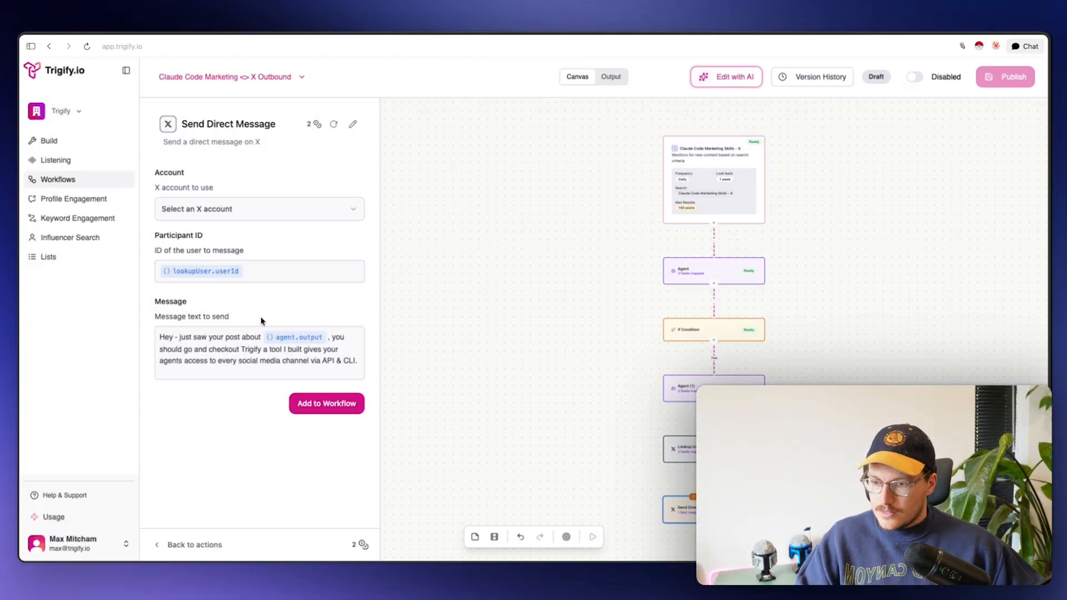
click(334, 410)
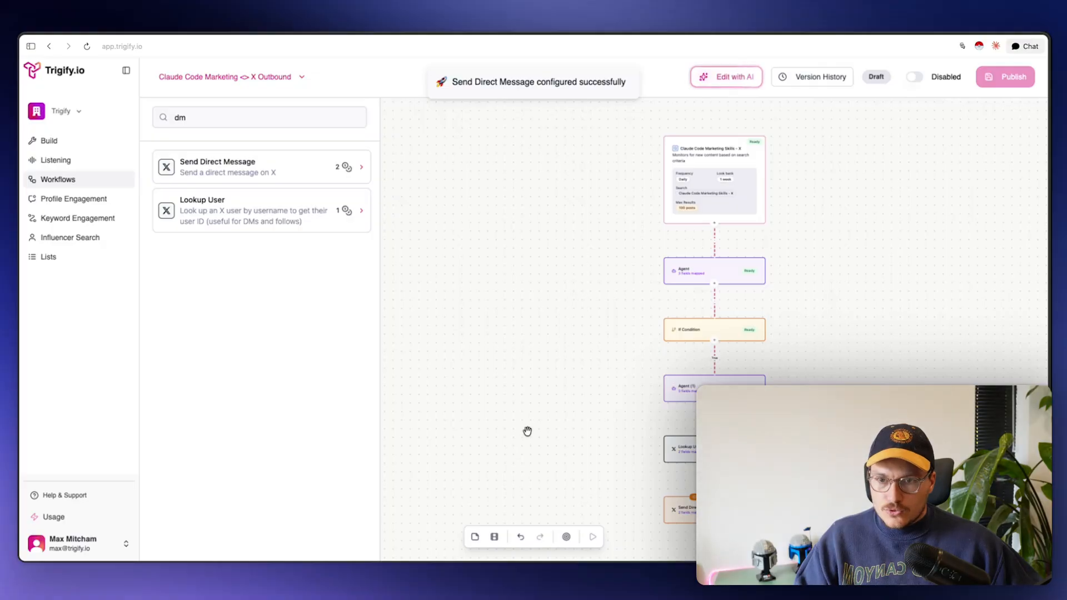
scroll(513, 324, right, 1)
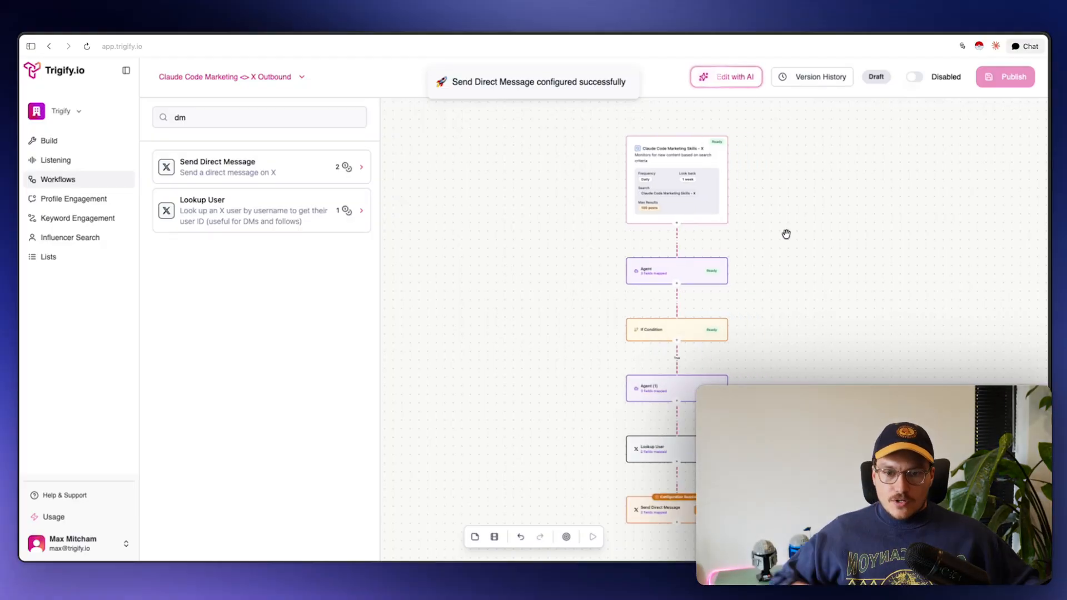